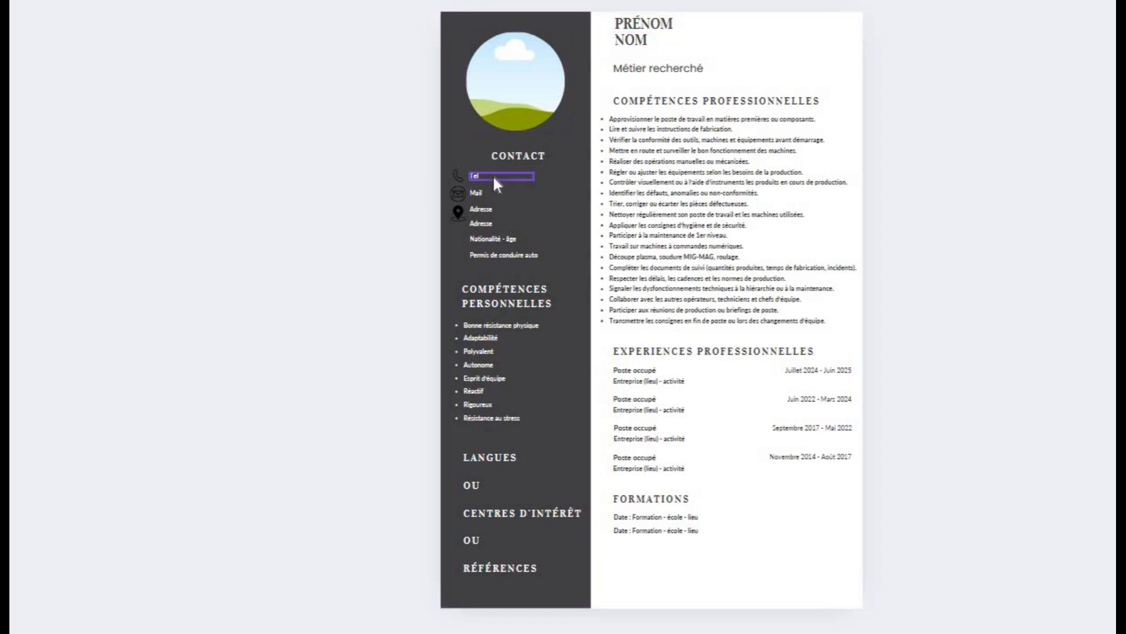
Replace the "Tel" placeholder in the Contact section with the phone number.
click(470, 173)
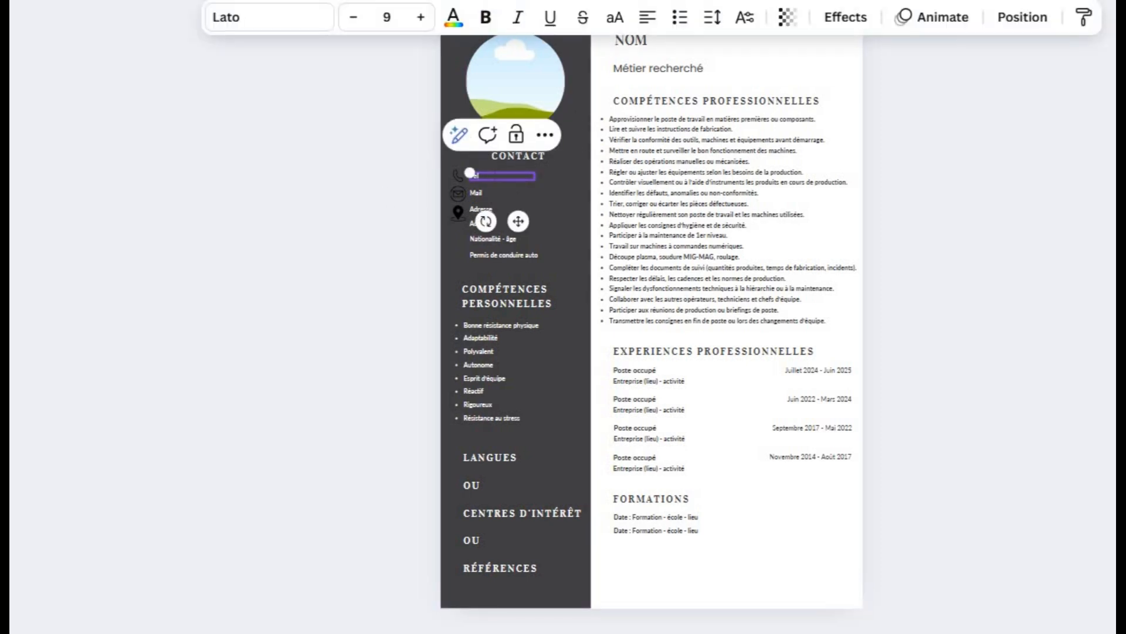
key(BackSpace)
text(03)
text( 444444)
Replace the "Mail" placeholder in the Contact section with the candidate's e-mail address.
click(477, 192)
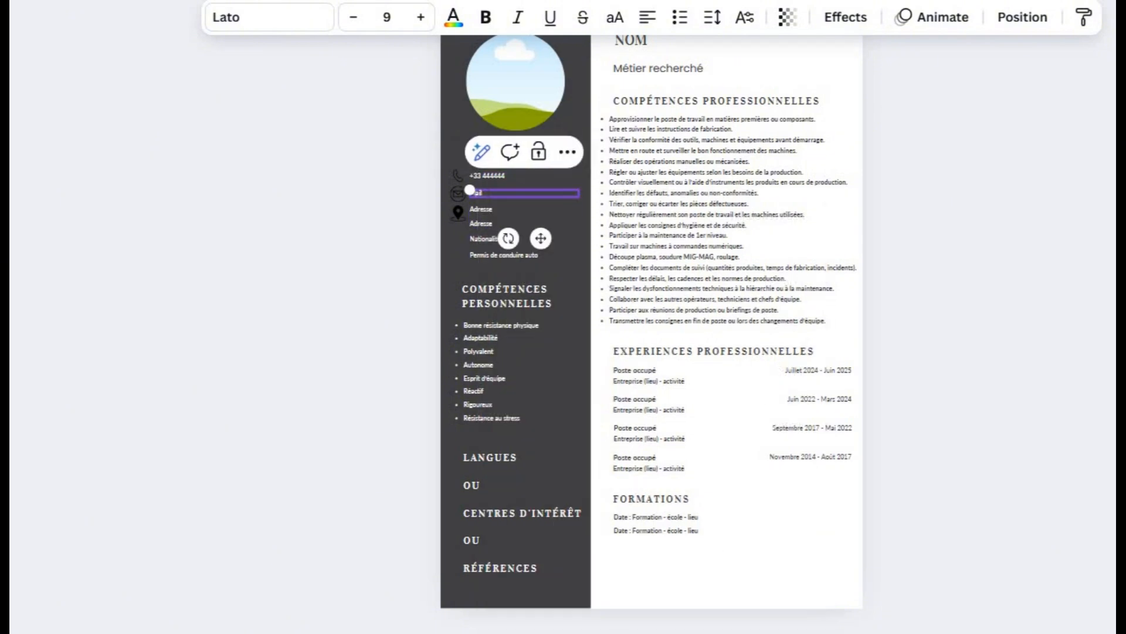
double_click(478, 192)
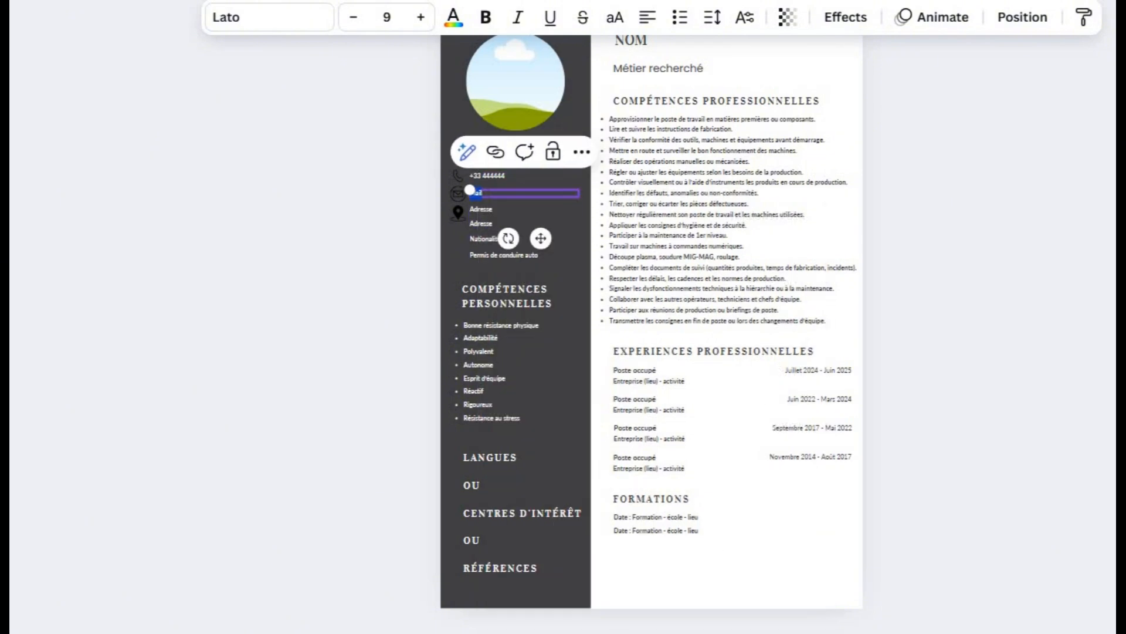
key(BackSpace)
text(Pré)
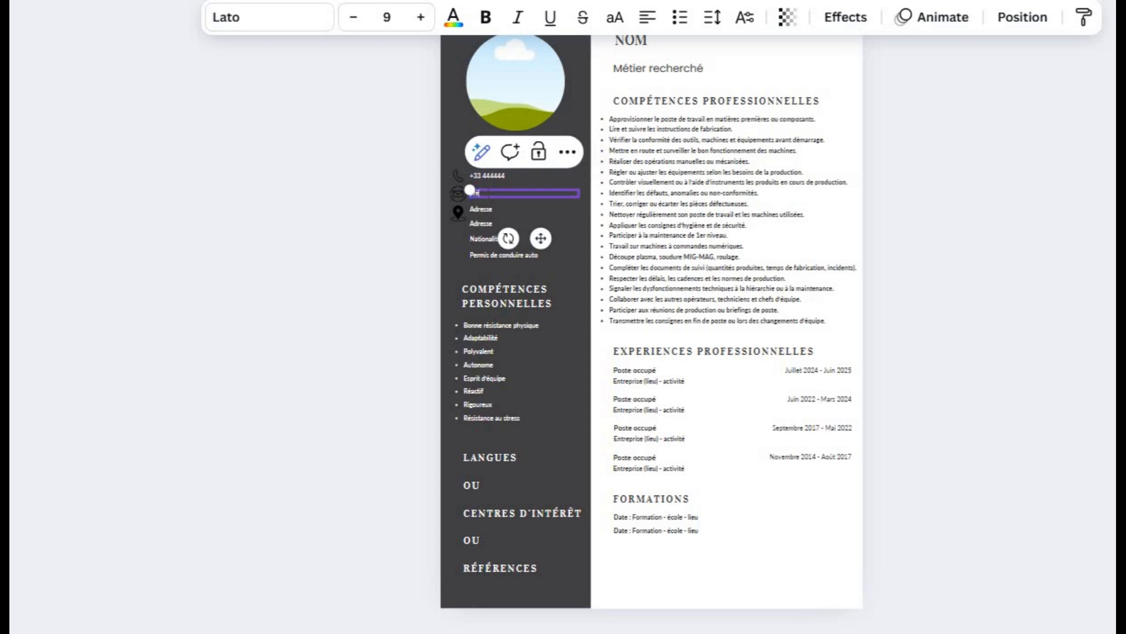
text(nom.nom@)
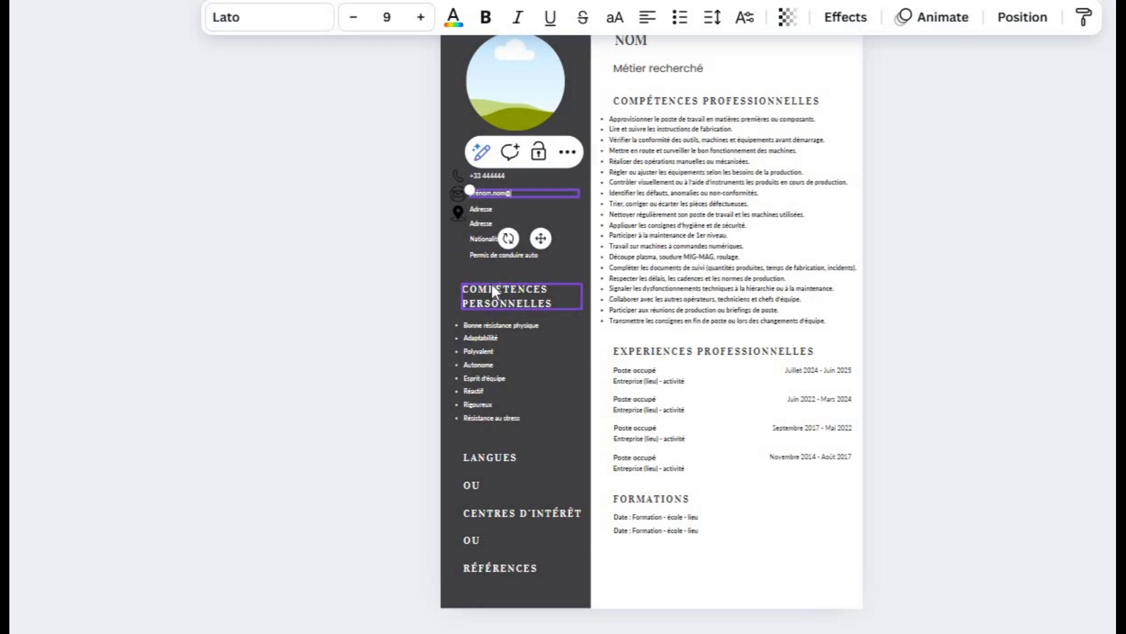
text(gmail.com.)
click(501, 214)
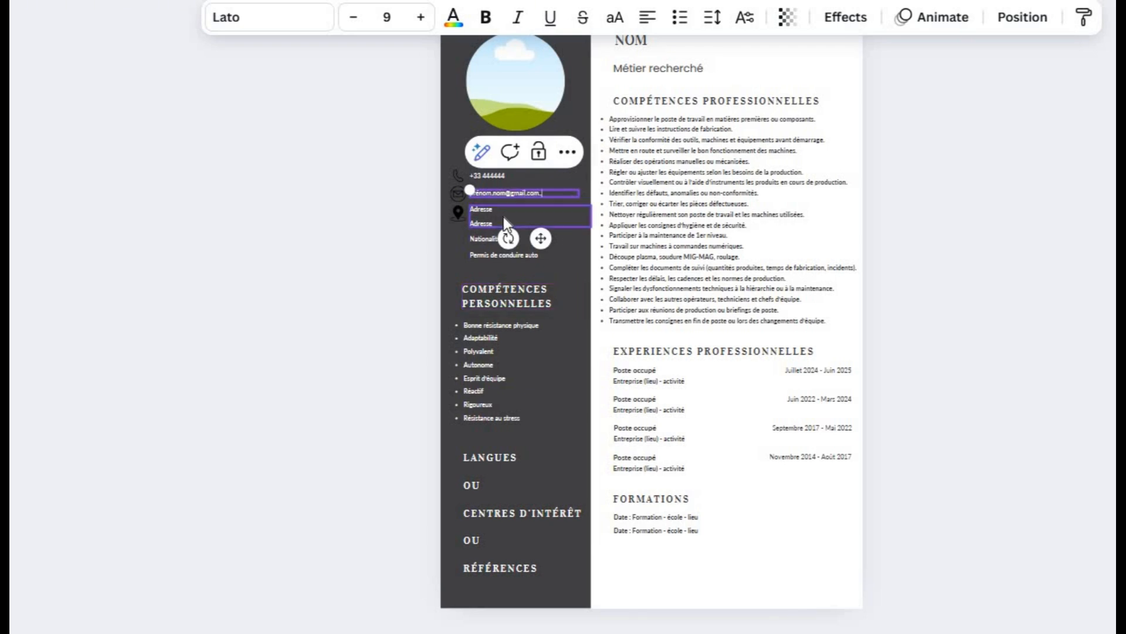
double_click(470, 205)
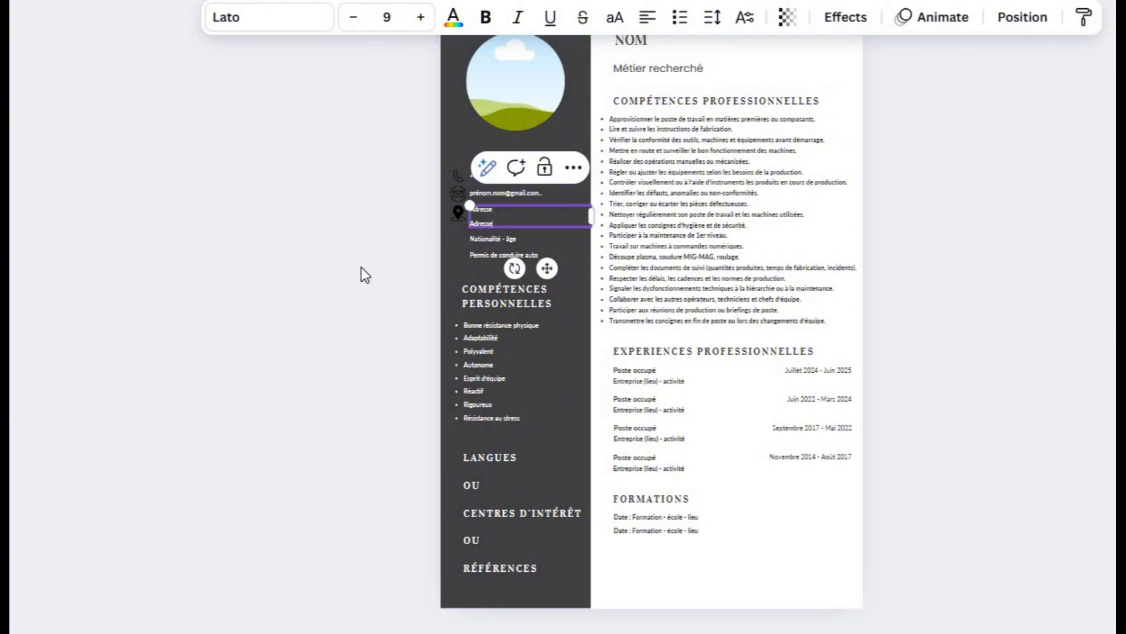
scroll(411, 275, up, 2)
scroll(414, 266, up, 1)
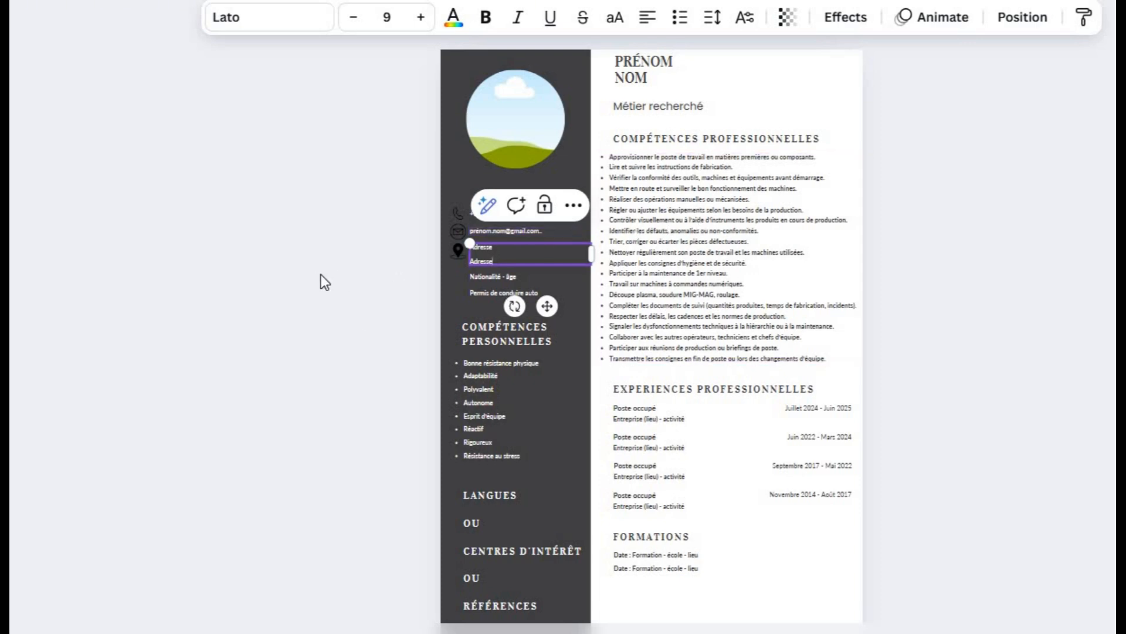
click(416, 276)
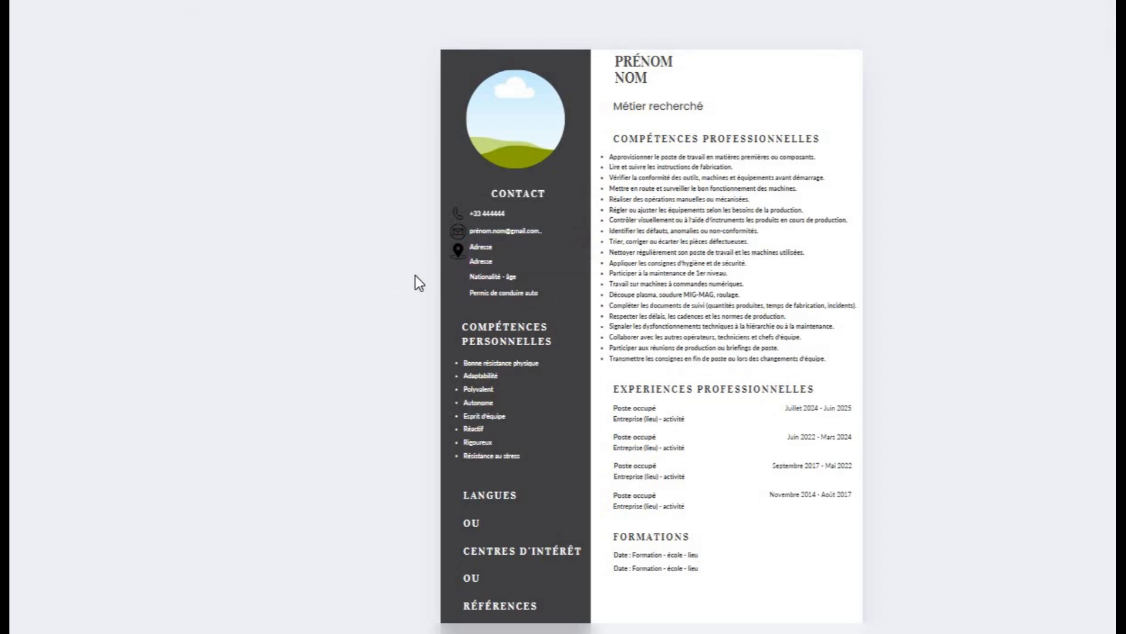
double_click(486, 249)
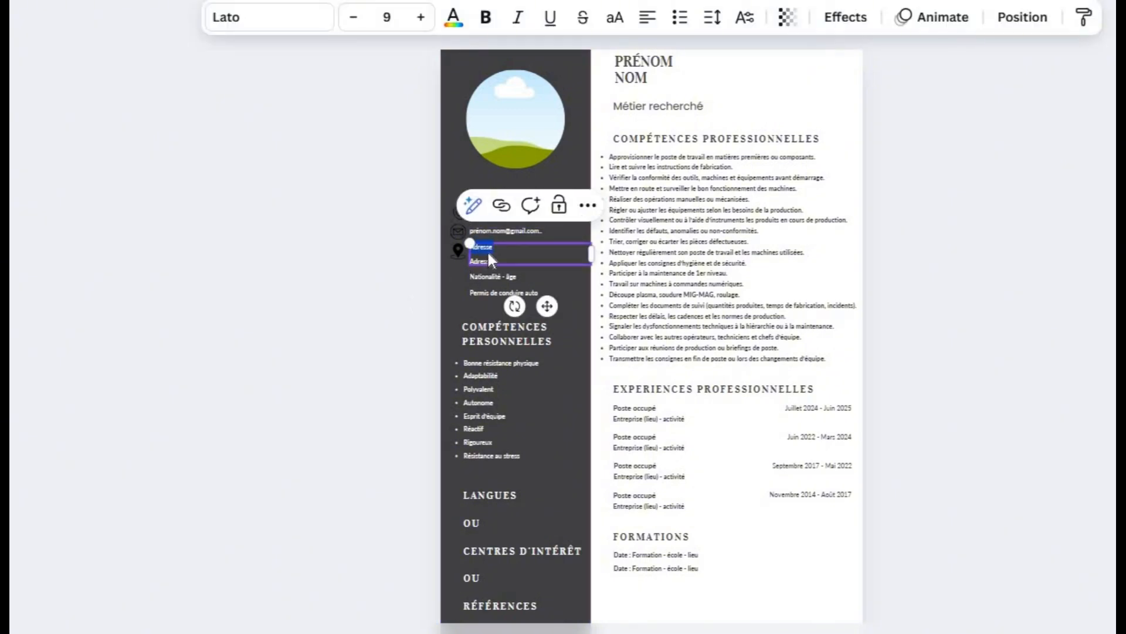
key(Escape)
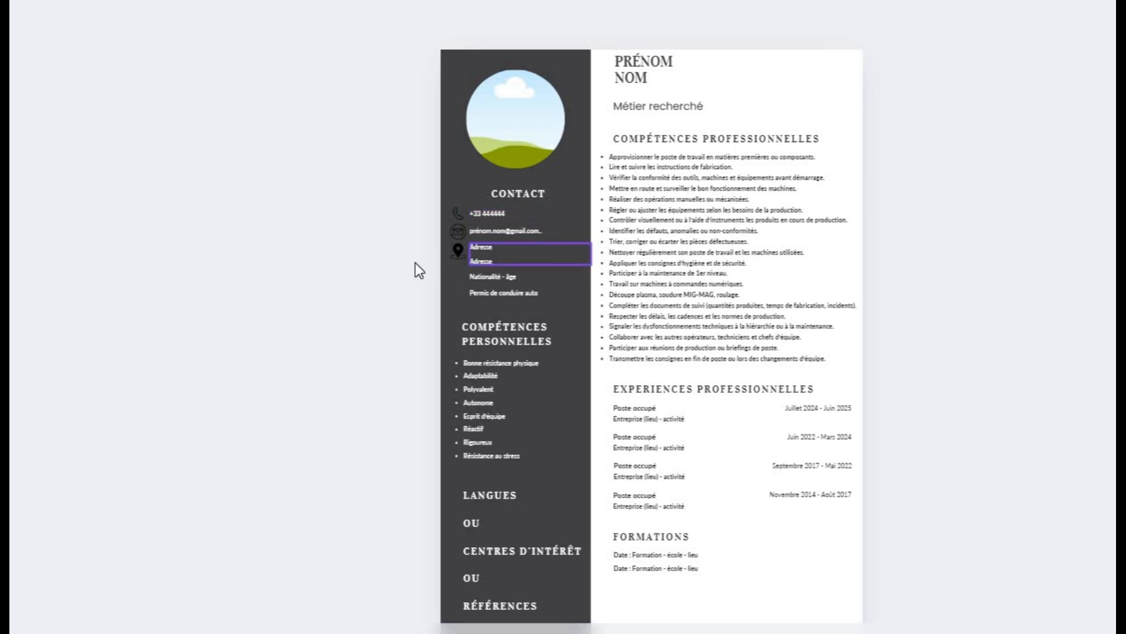
click(493, 247)
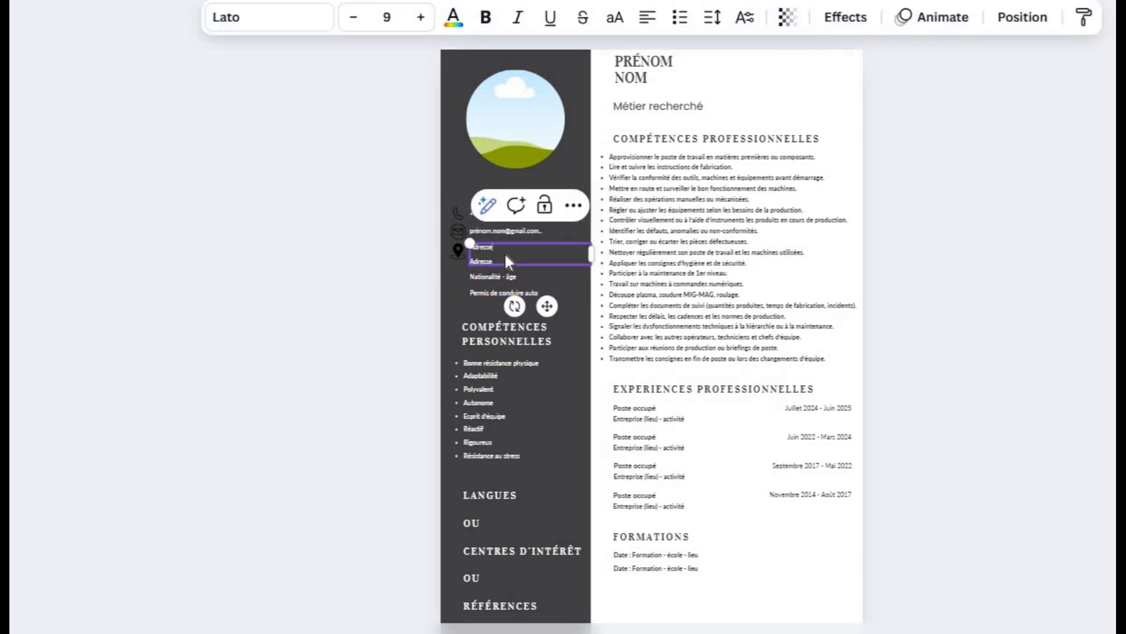
key(Escape)
Replace the two "Adresse" placeholder lines with "Disponible sur le canton de Genève ou Vaud.. etc".
double_click(492, 247)
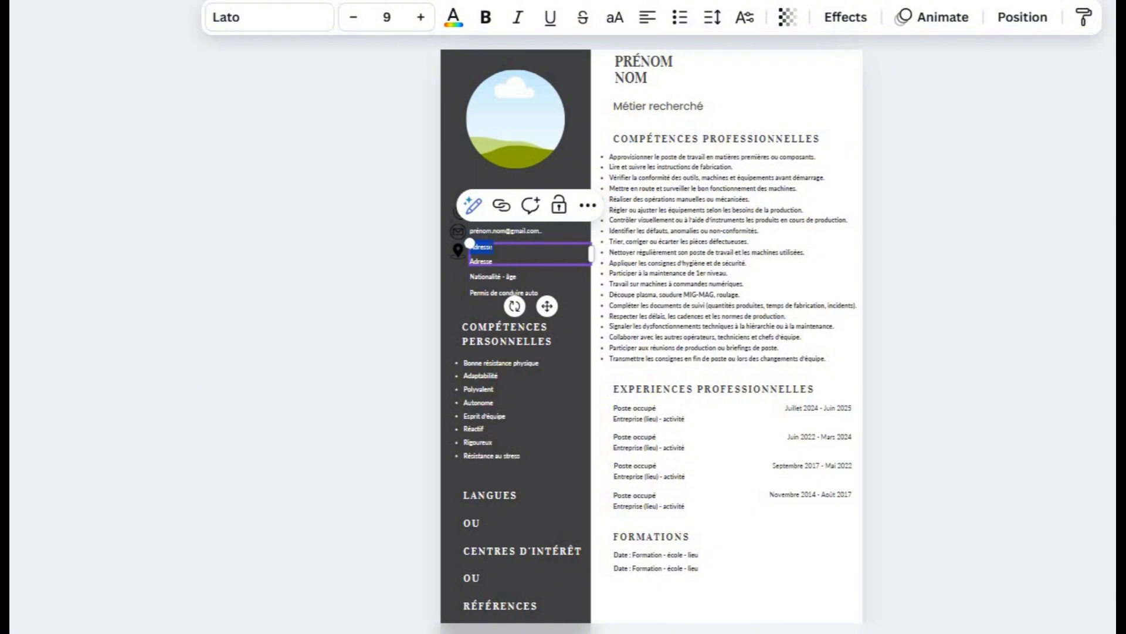
text(Disponible sur le)
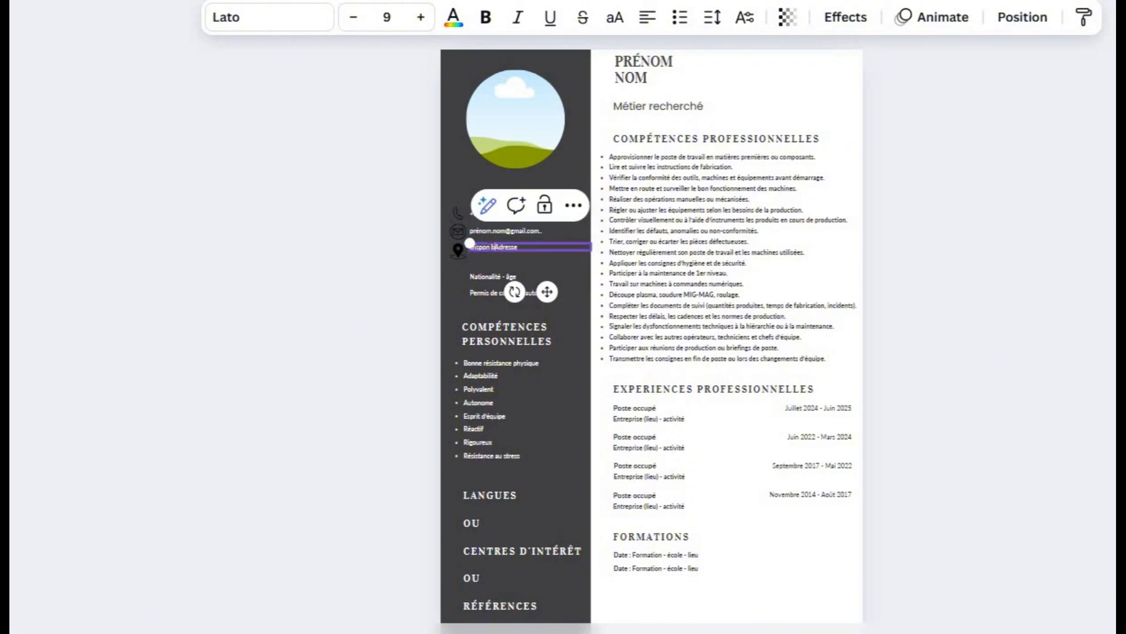
text( canton de G)
text(enève )
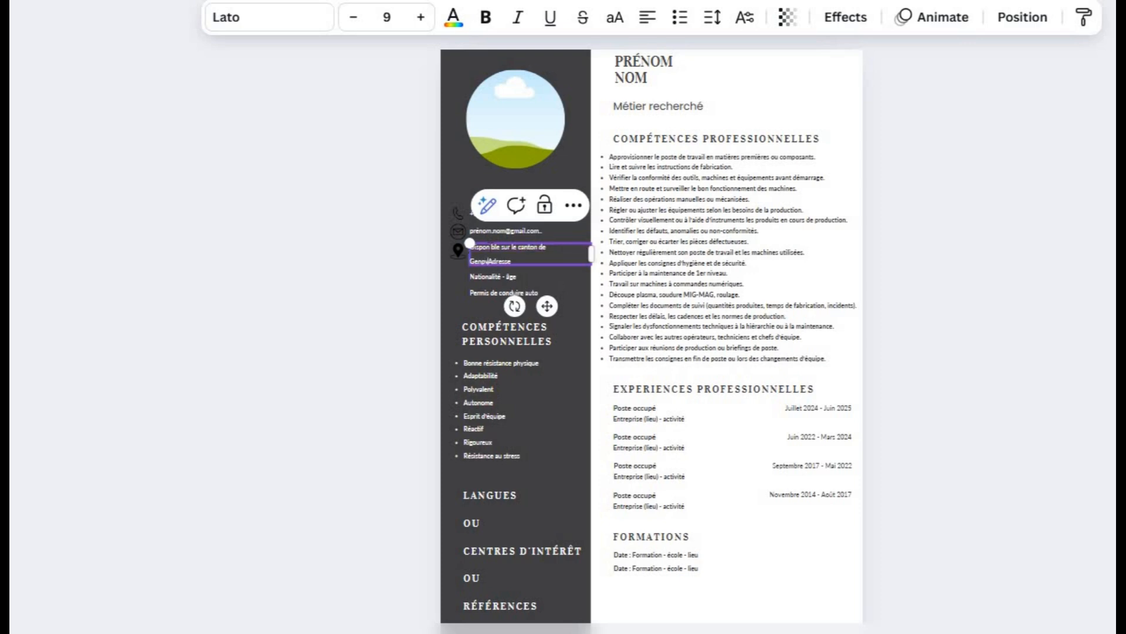
text(ou Vaud. )
text(etc)
key(BackSpace)
key(BackSpace)
key(BackSpace)
key(BackSpace)
key(BackSpace)
key(BackSpace)
key(BackSpace)
double_click(498, 277)
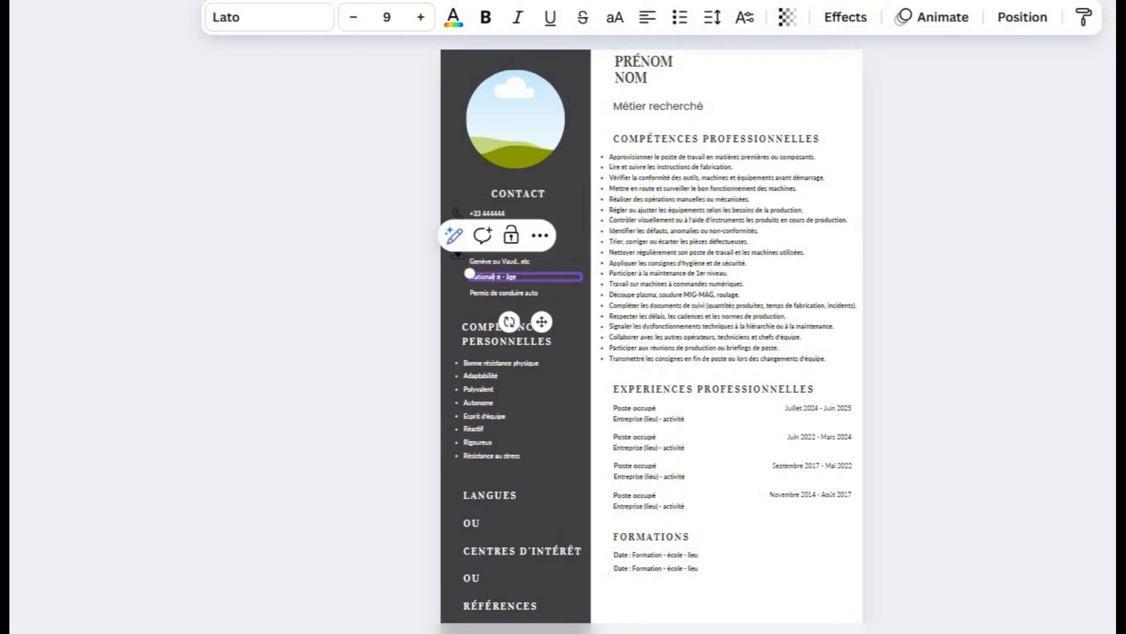
double_click(498, 276)
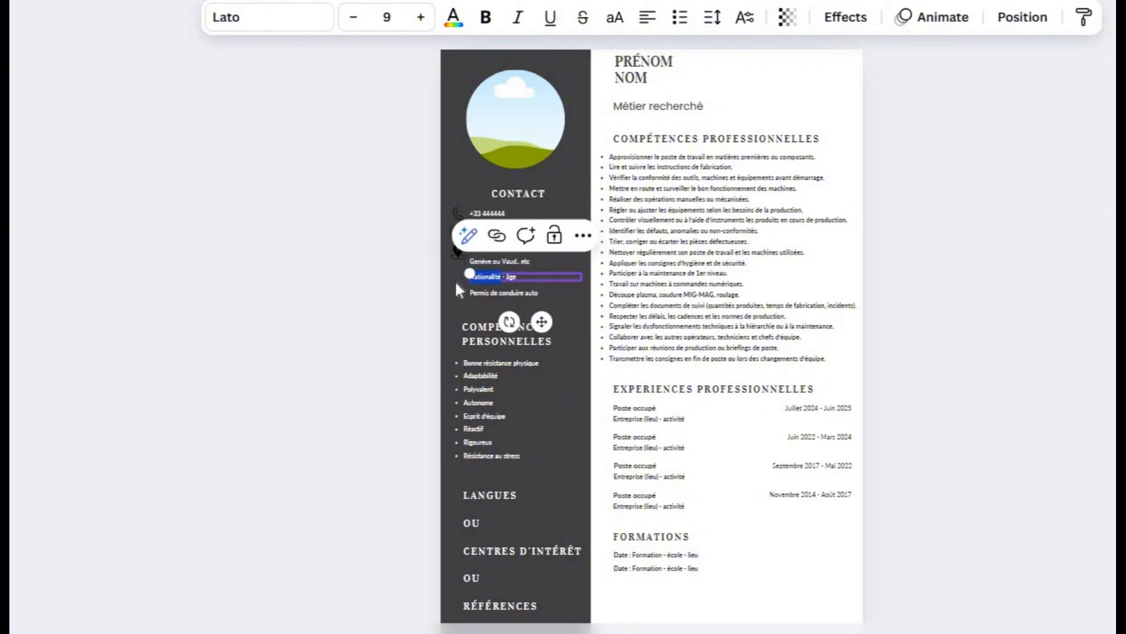
click(364, 297)
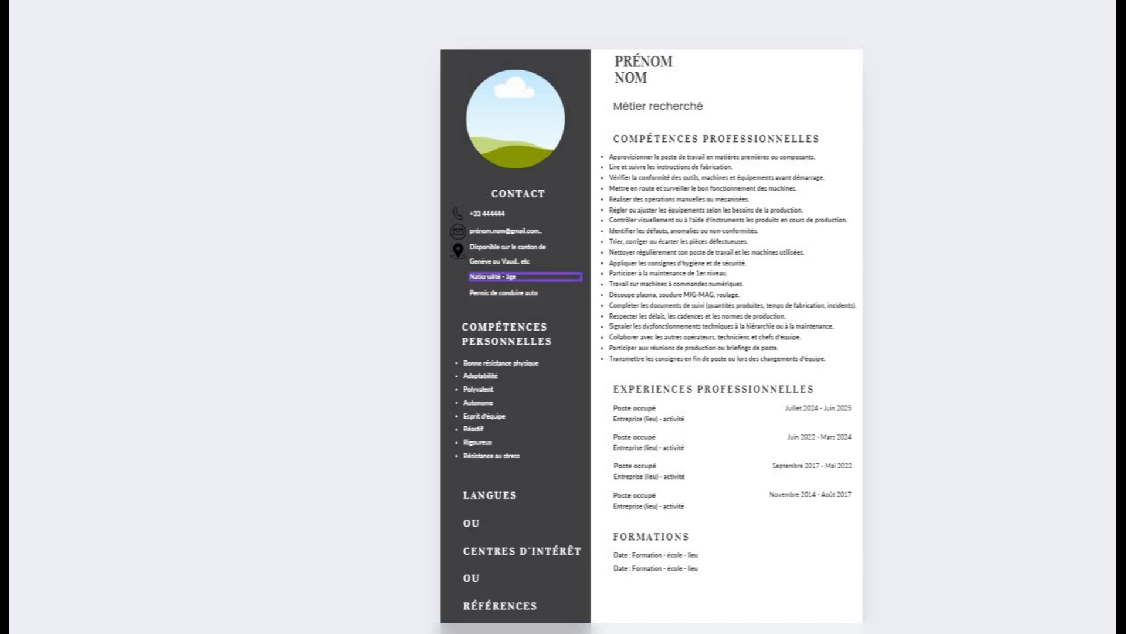
double_click(487, 276)
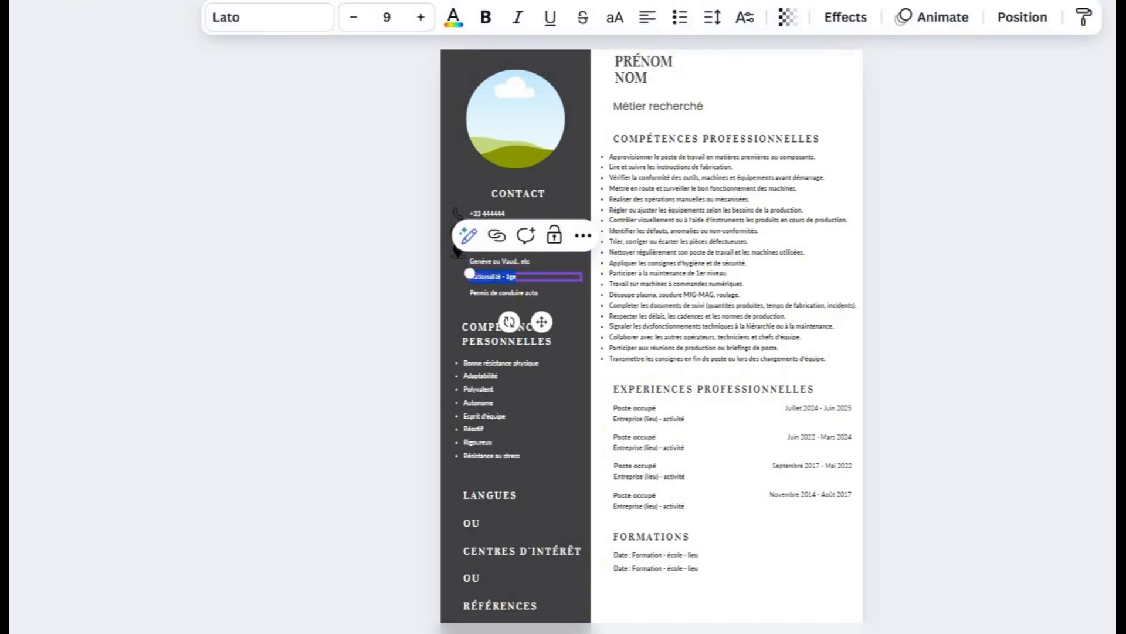
triple_click(494, 276)
click(474, 277)
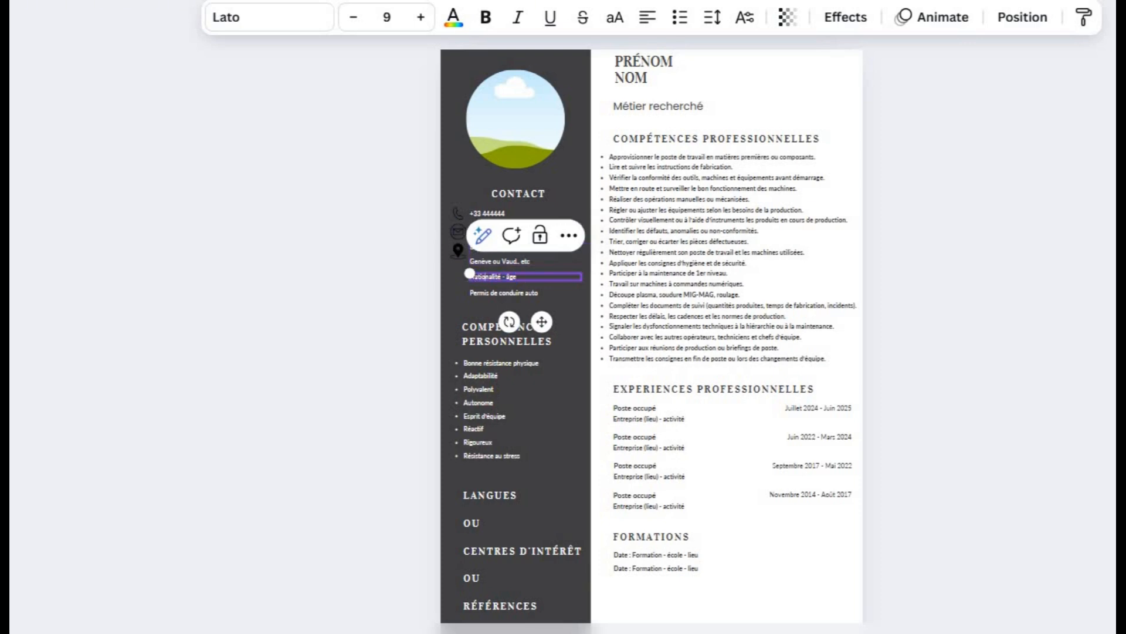
double_click(470, 274)
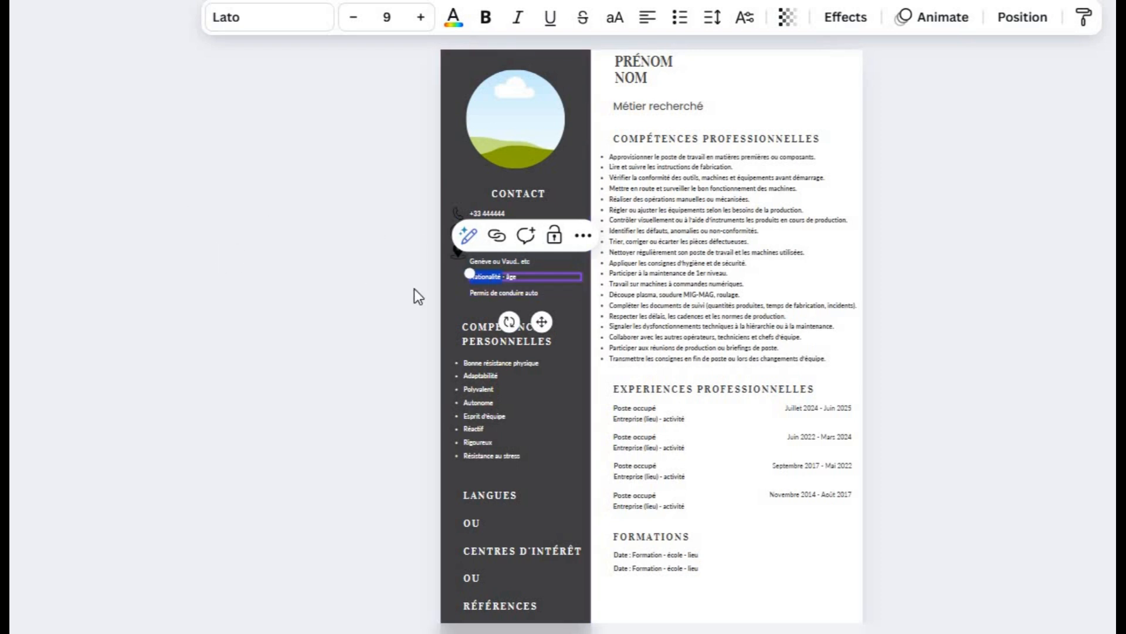
Add the line "Permis B C L etc.. G (frontalier)" below "Permis de conduire auto" in the Contact section.
shift+click(551, 294)
click(545, 297)
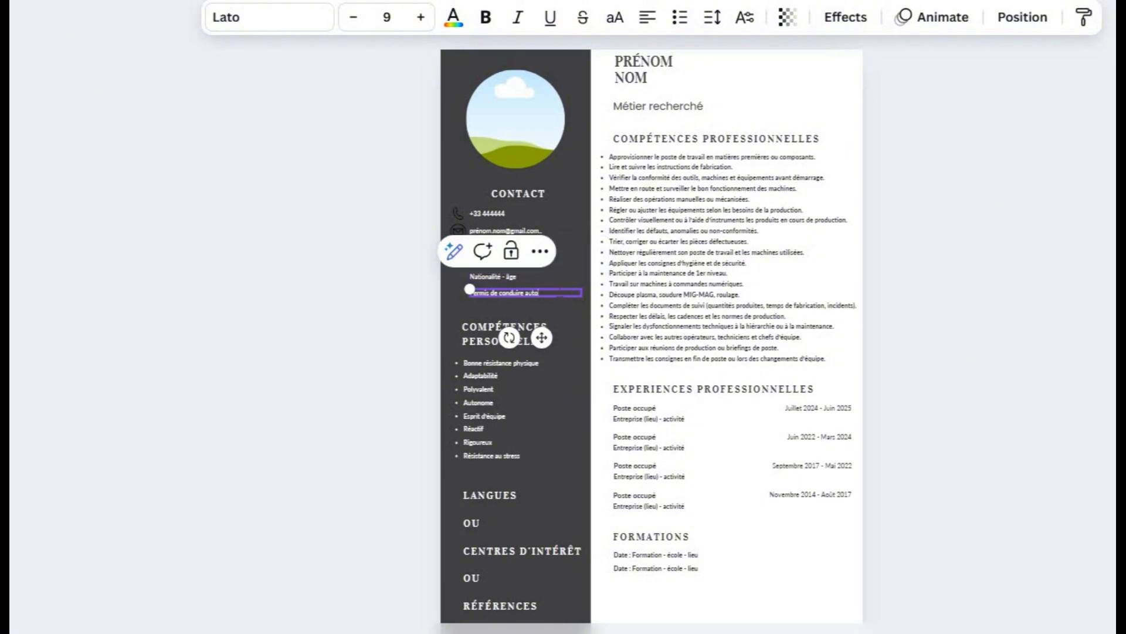
double_click(533, 292)
click(539, 293)
key(Return)
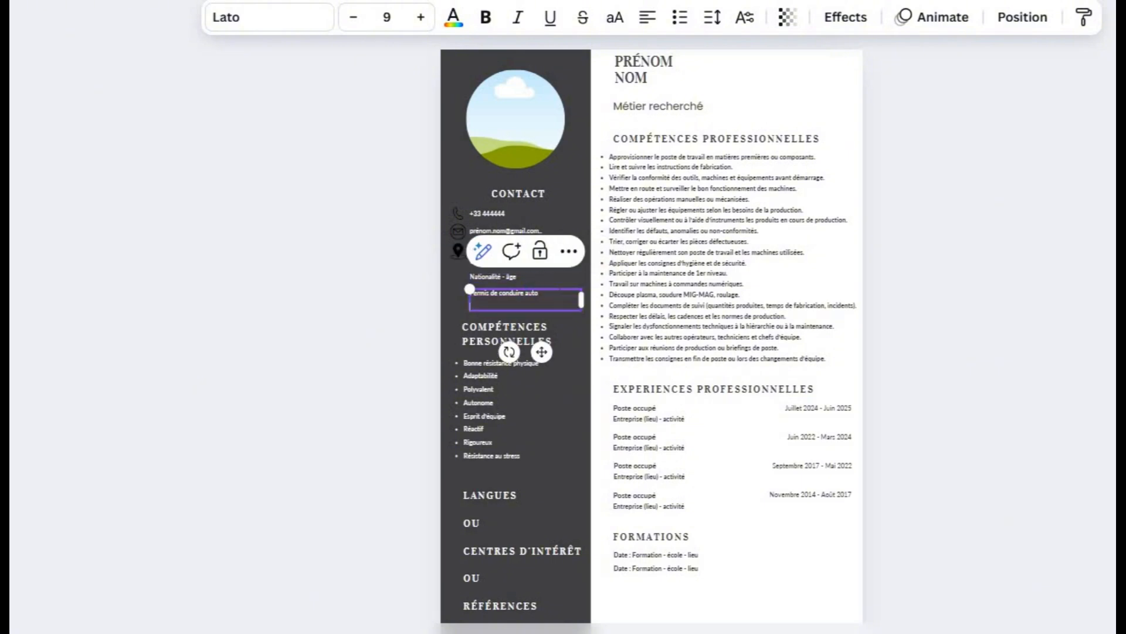
text(permis B C L etc. G (frontalier))
Extend the driving licence line in the Contact section to read "Permis de conduire auto B / A (Moto)..".
double_click(524, 277)
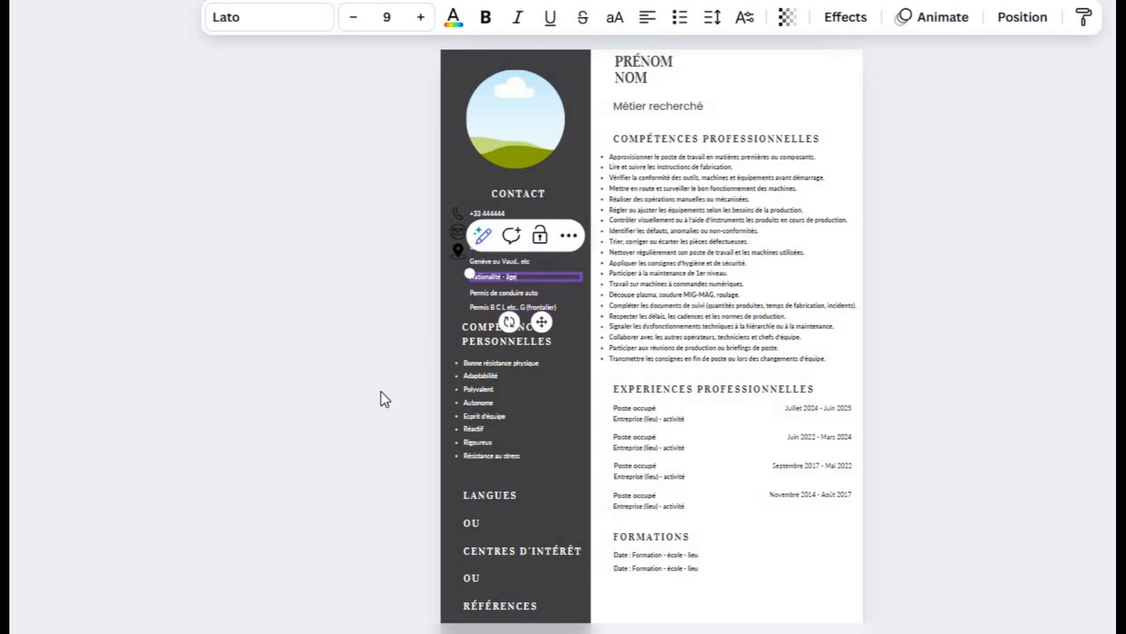
triple_click(505, 293)
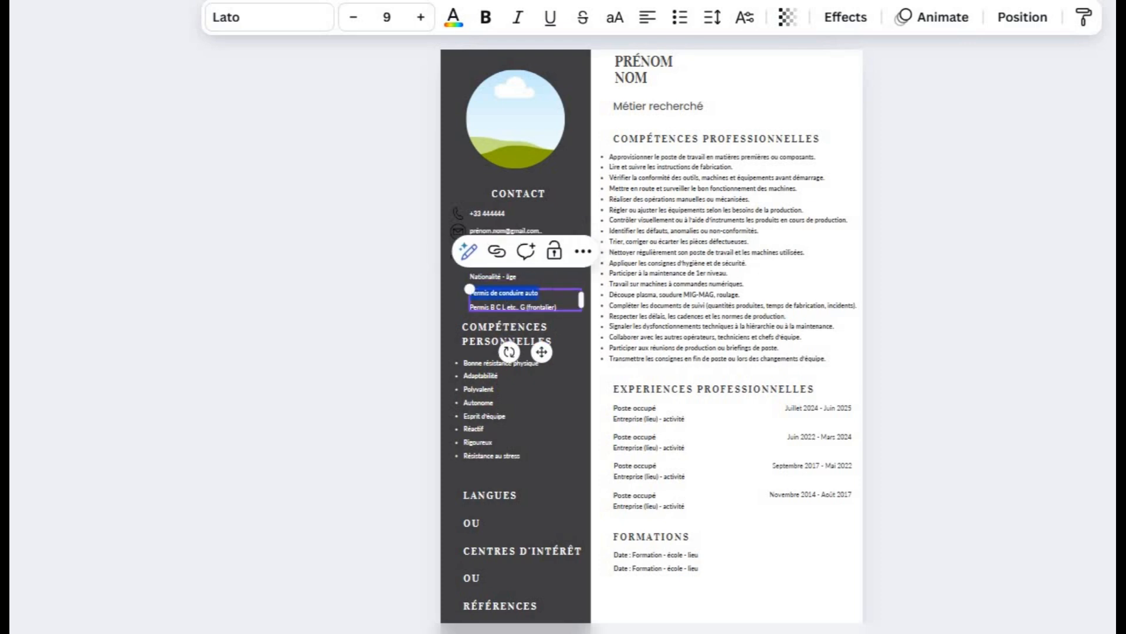
click(553, 292)
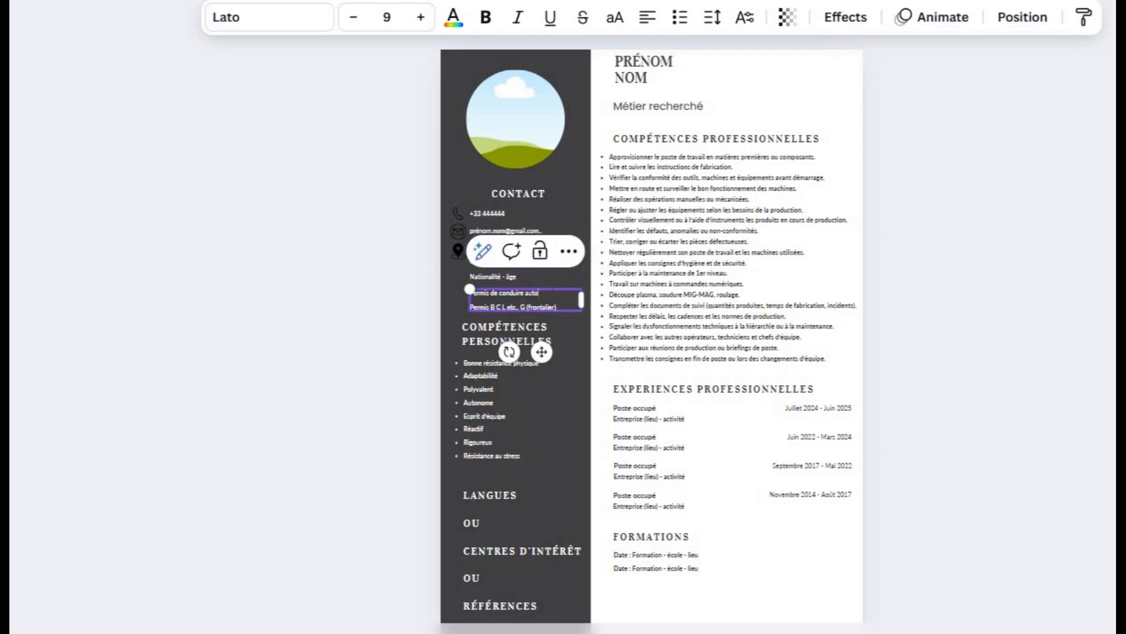
text(B)
text( (Moto)
key(BackSpace)
key(BackSpace)
key(BackSpace)
key(BackSpace)
text(A (Moto))
double_click(704, 107)
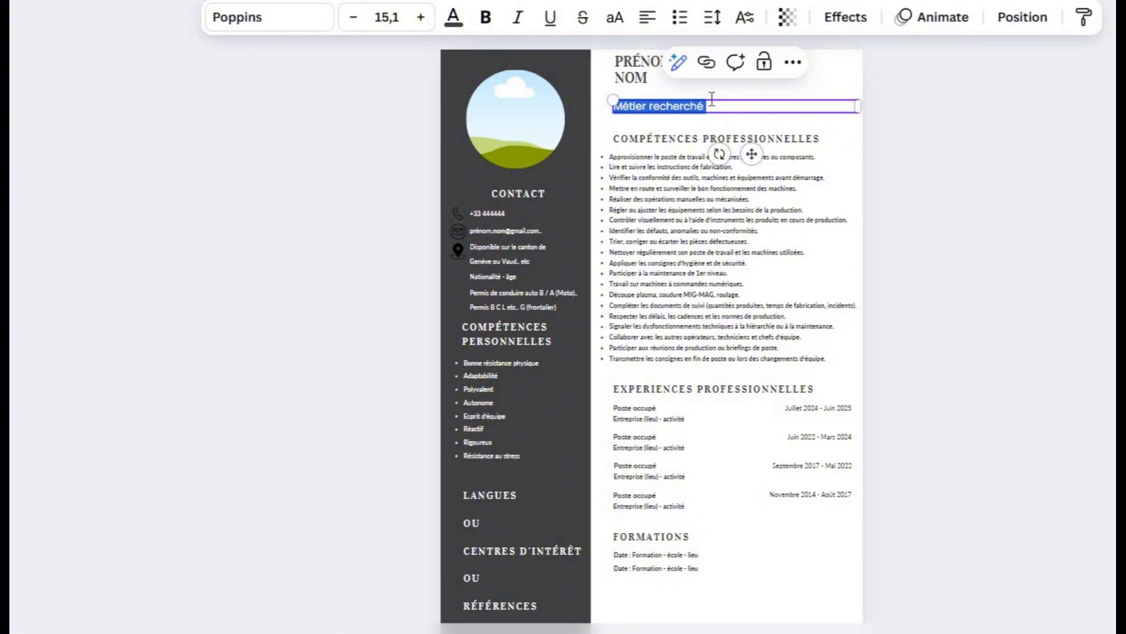
text(Mange)
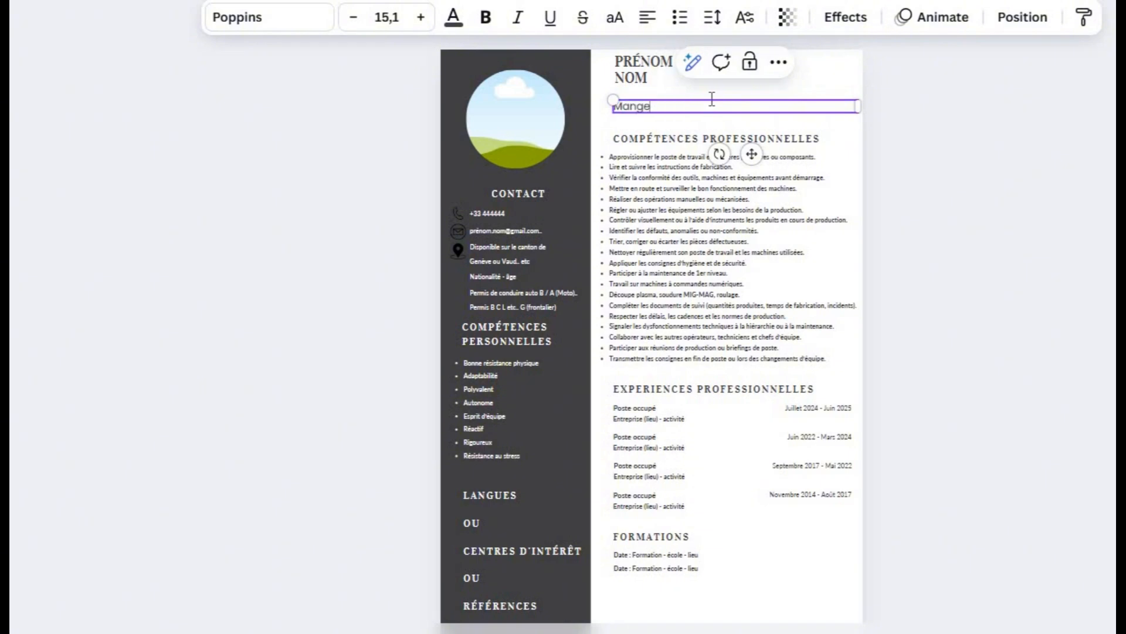
text(ager kewjdd)
key(BackSpace)
key(BackSpace)
key(BackSpace)
key(BackSpace)
key(BackSpace)
key(BackSpace)
key(BackSpace)
key(BackSpace)
key(BackSpace)
key(BackSpace)
key(BackSpace)
text(o)
key(BackSpace)
text(opera)
key(BackSpace)
key(BackSpace)
key(BackSpace)
key(BackSpace)
key(BackSpace)
text(,Maager)
key(BackSpace)
key(BackSpace)
key(BackSpace)
key(BackSpace)
text(nager.)
key(BackSpace)
key(BackSpace)
key(BackSpace)
key(BackSpace)
key(BackSpace)
key(BackSpace)
key(BackSpace)
key(BackSpace)
Enter "Métier précis" as the job title beneath the name heading.
text(Métier précis -)
key(BackSpace)
key(BackSpace)
click(692, 229)
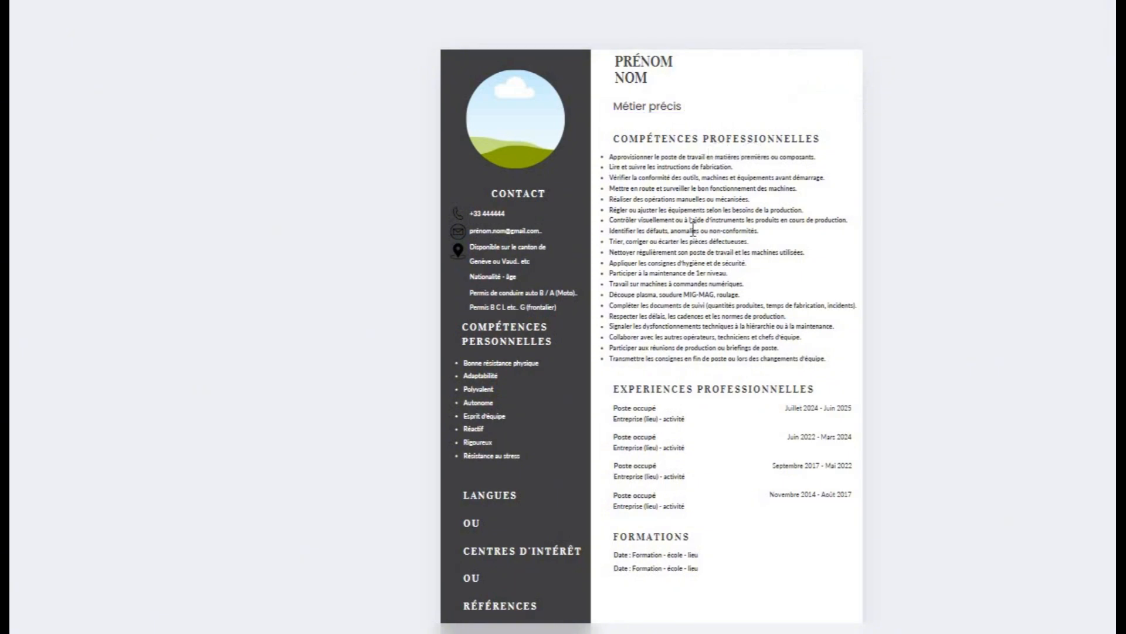
click(693, 230)
triple_click(693, 230)
click(821, 345)
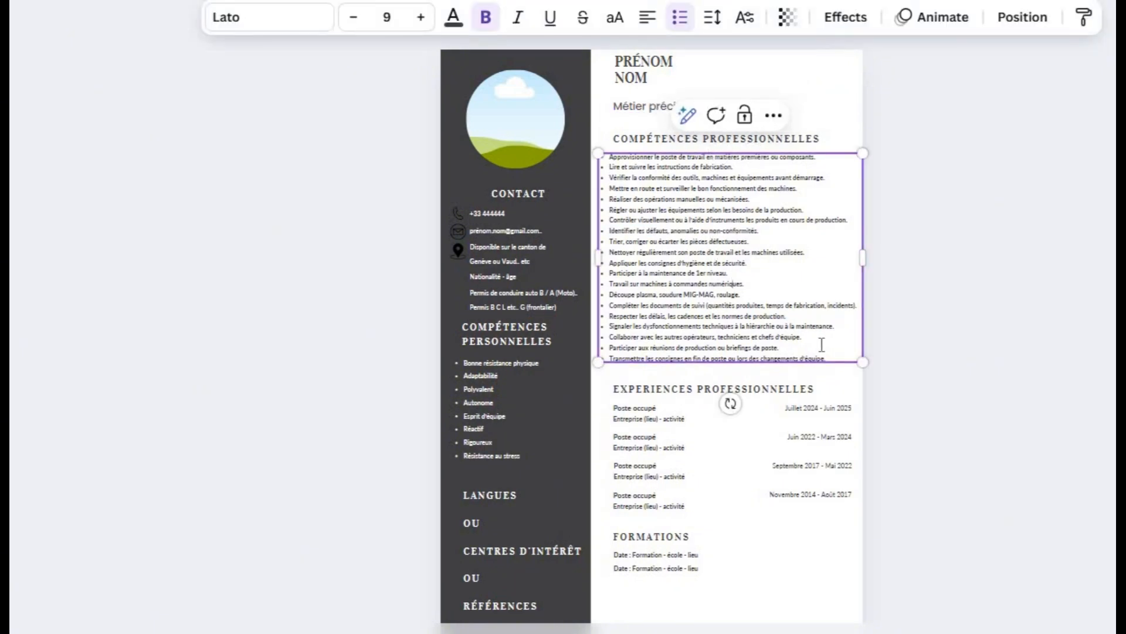
drag(608, 164, 610, 158)
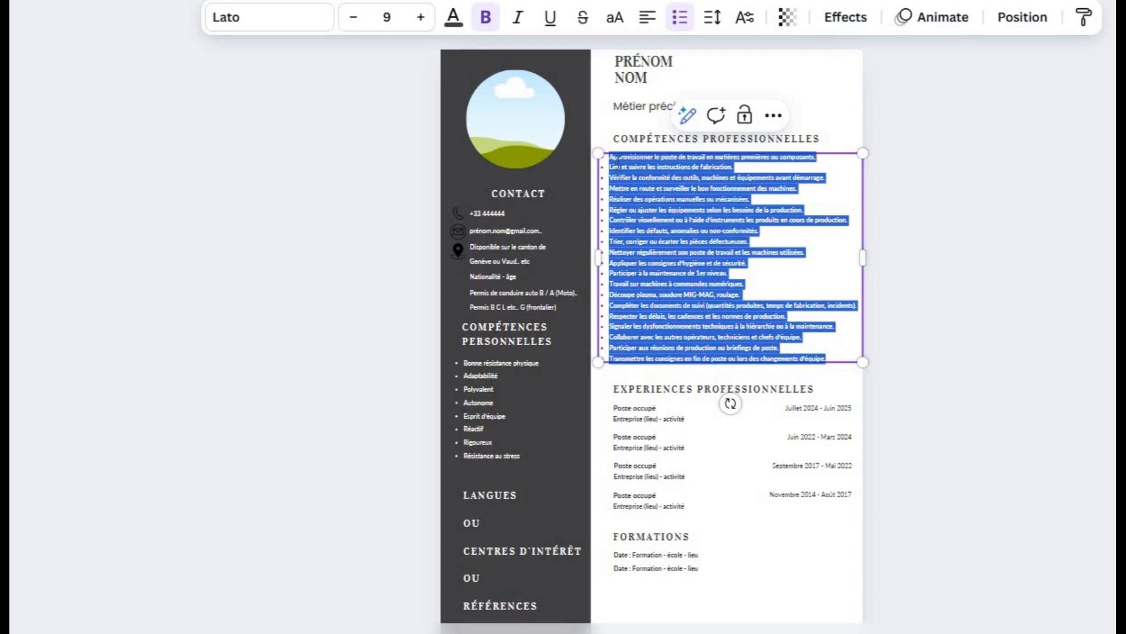
click(767, 274)
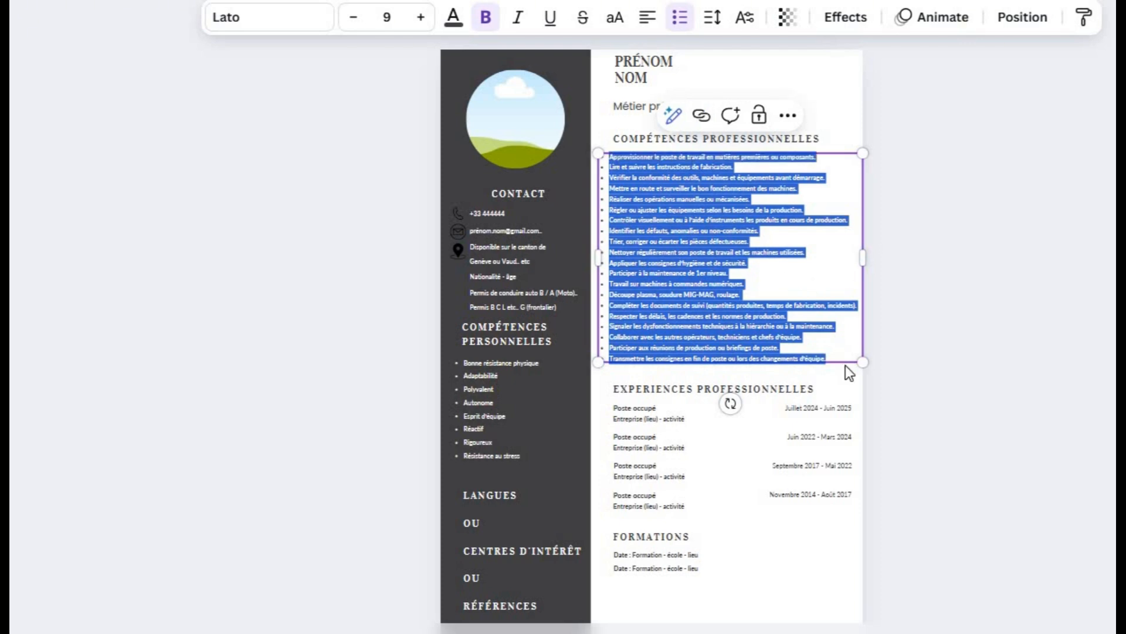
drag(827, 359, 628, 114)
click(697, 105)
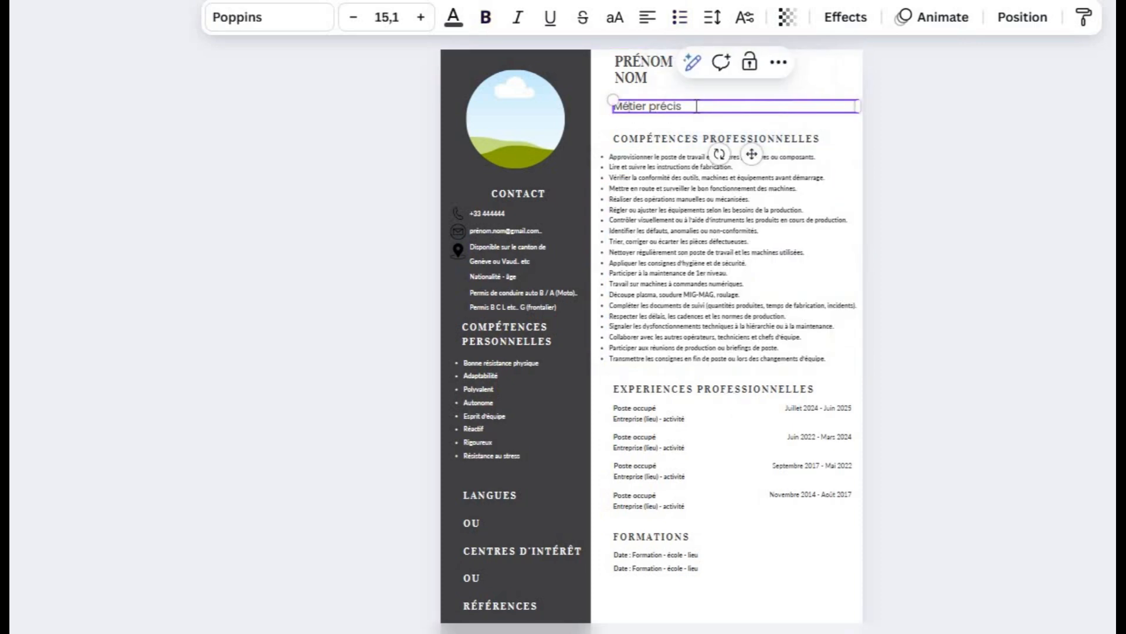
click(909, 265)
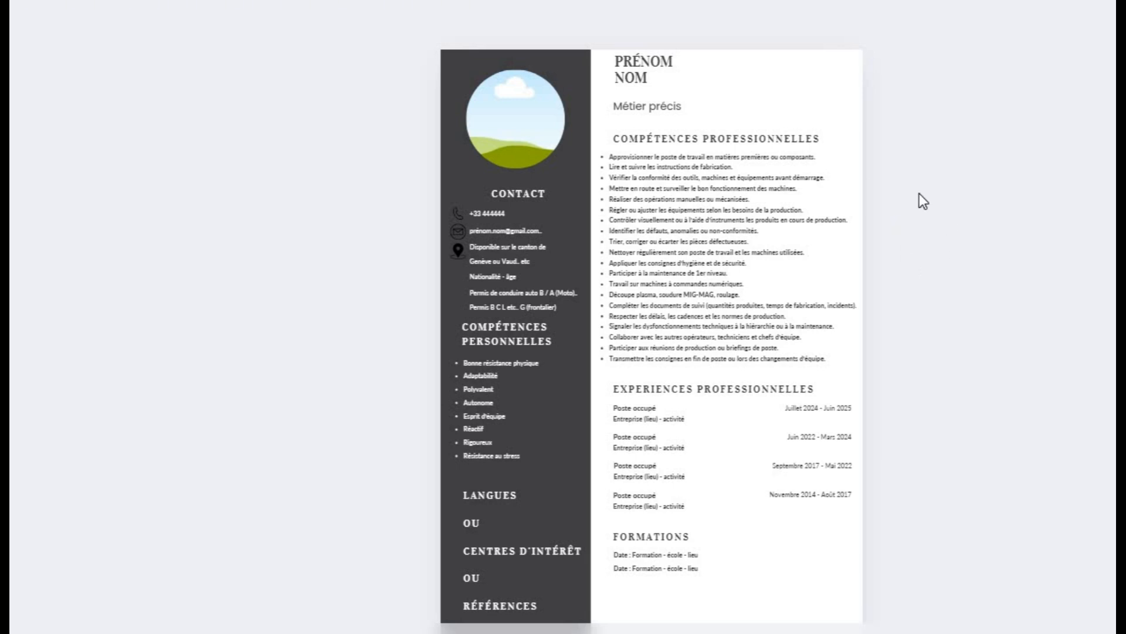
scroll(856, 112, down, 1)
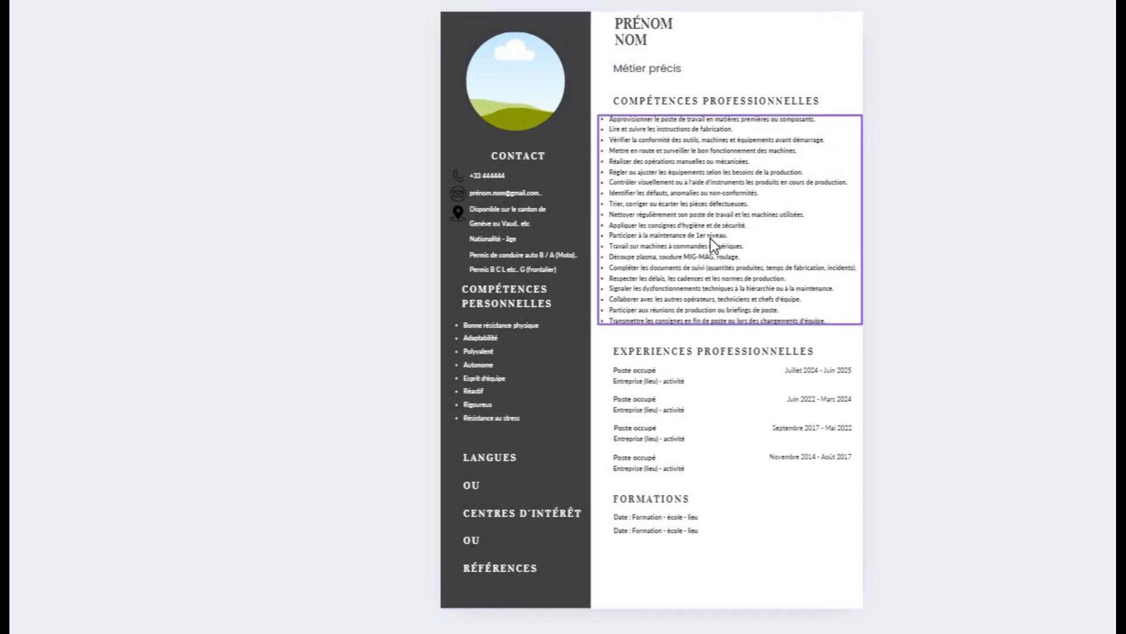
Examine the bullet list of tasks under "Compétences professionnelles" and the experience section below it.
click(757, 267)
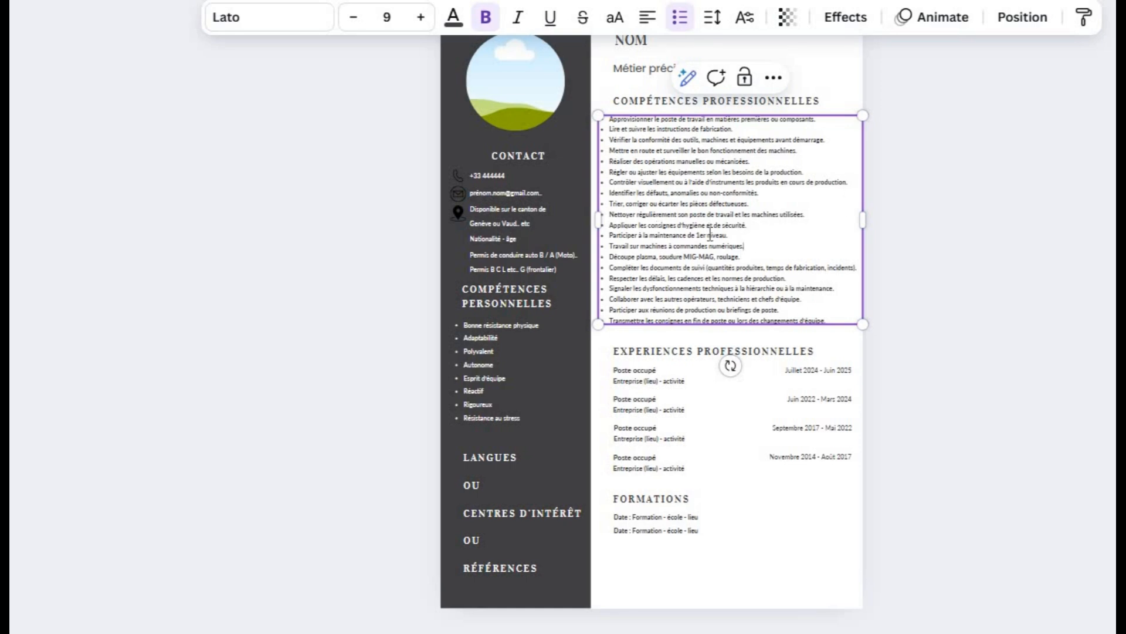
triple_click(698, 204)
click(696, 162)
key(Escape)
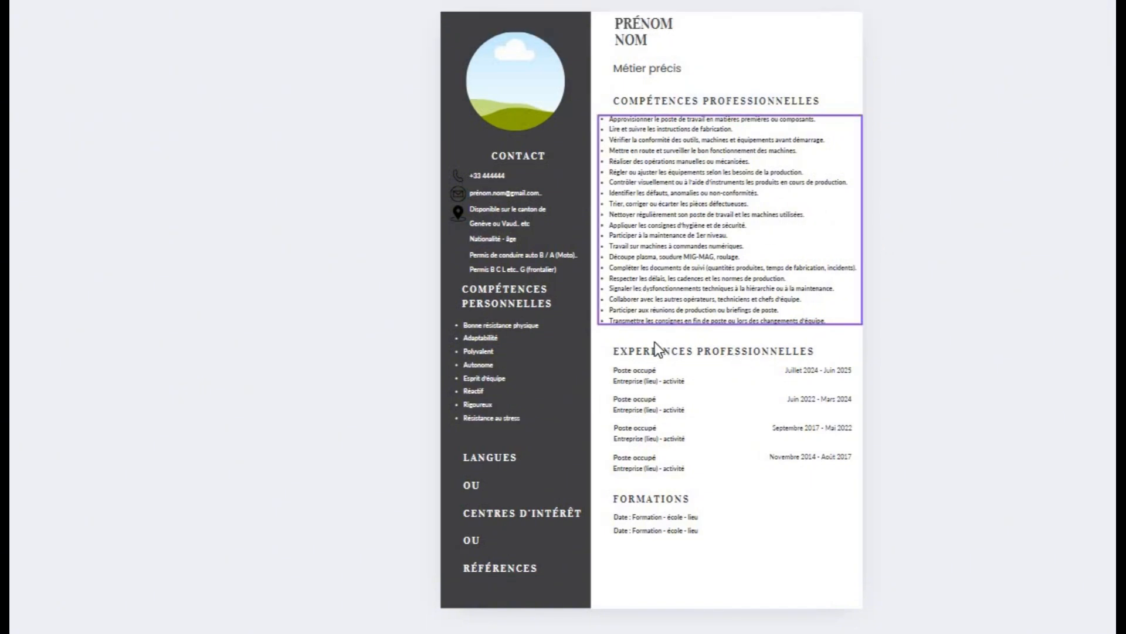
click(722, 334)
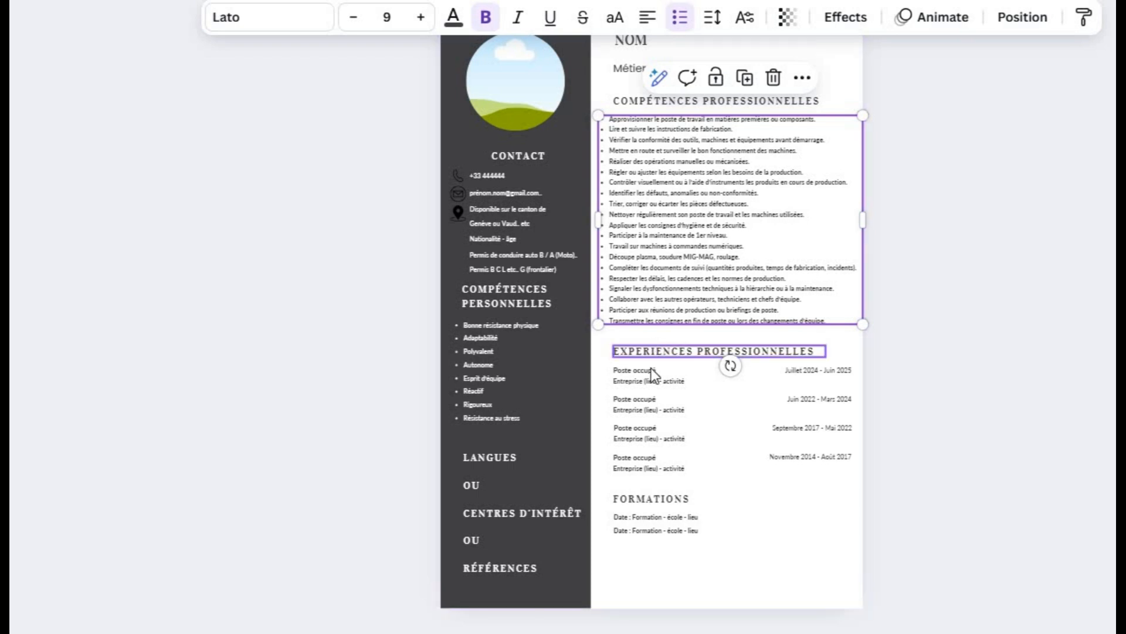
click(635, 337)
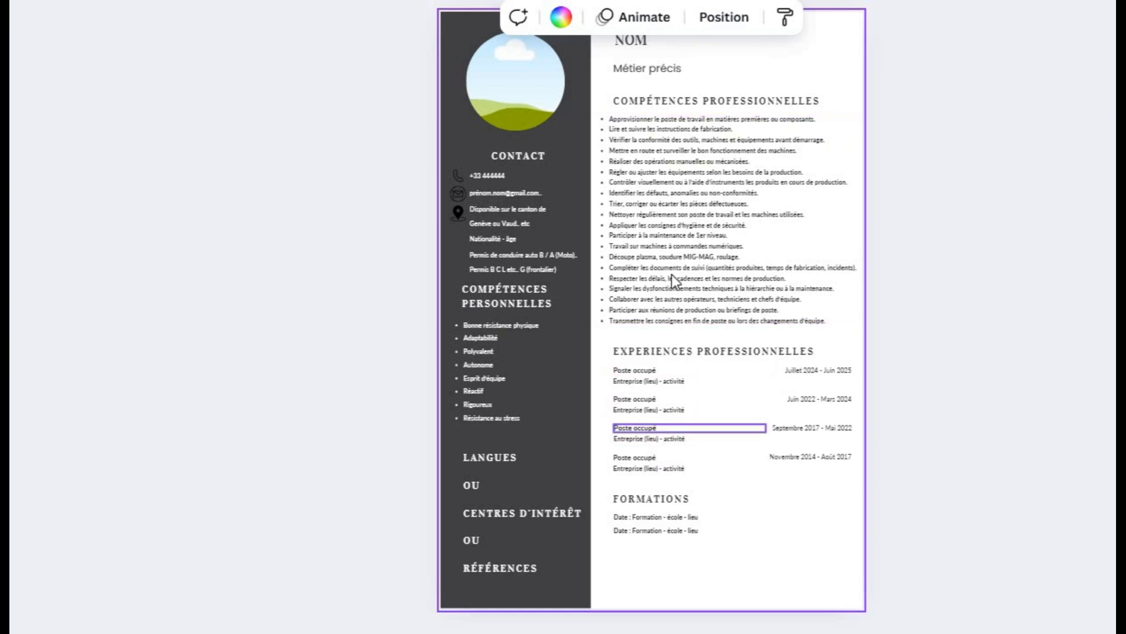
click(634, 134)
click(634, 133)
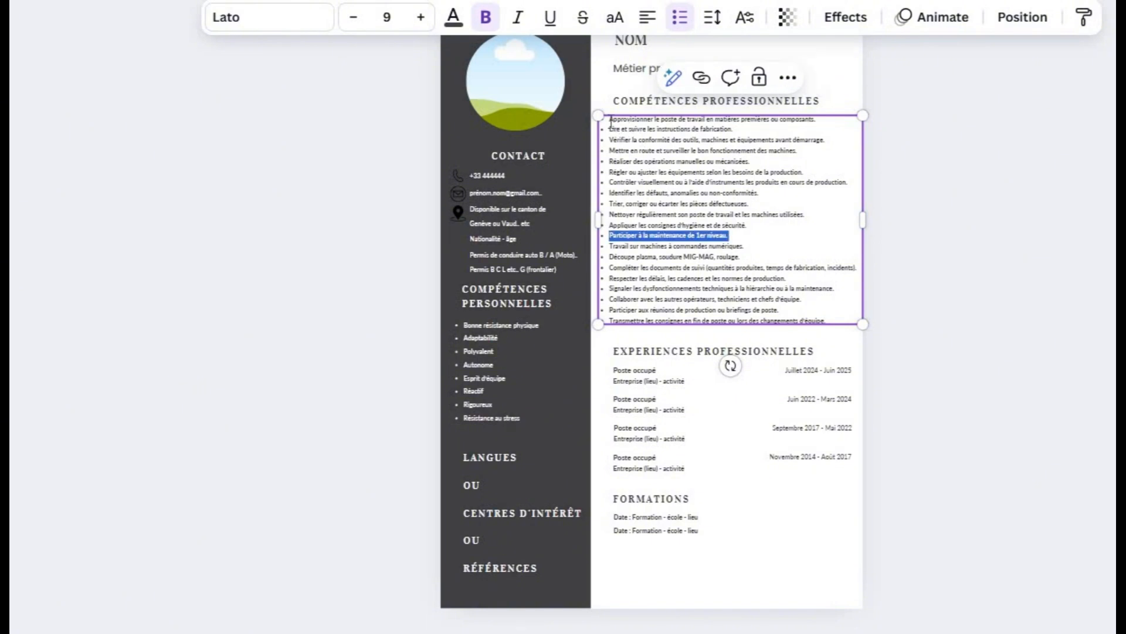
drag(612, 122, 828, 320)
drag(731, 237, 629, 347)
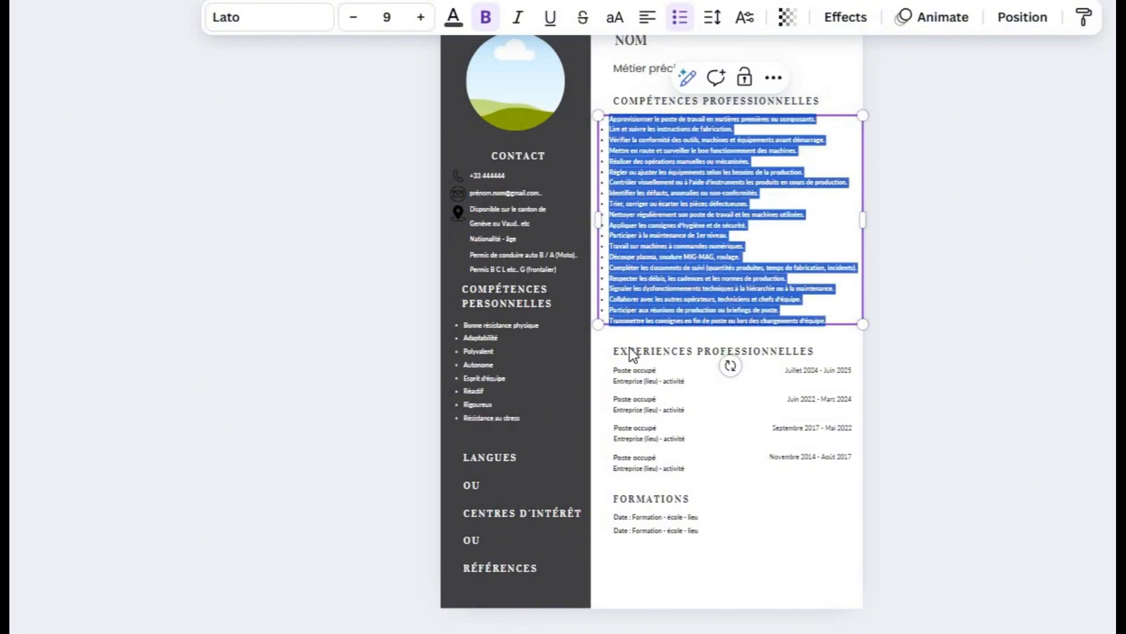
key(Escape)
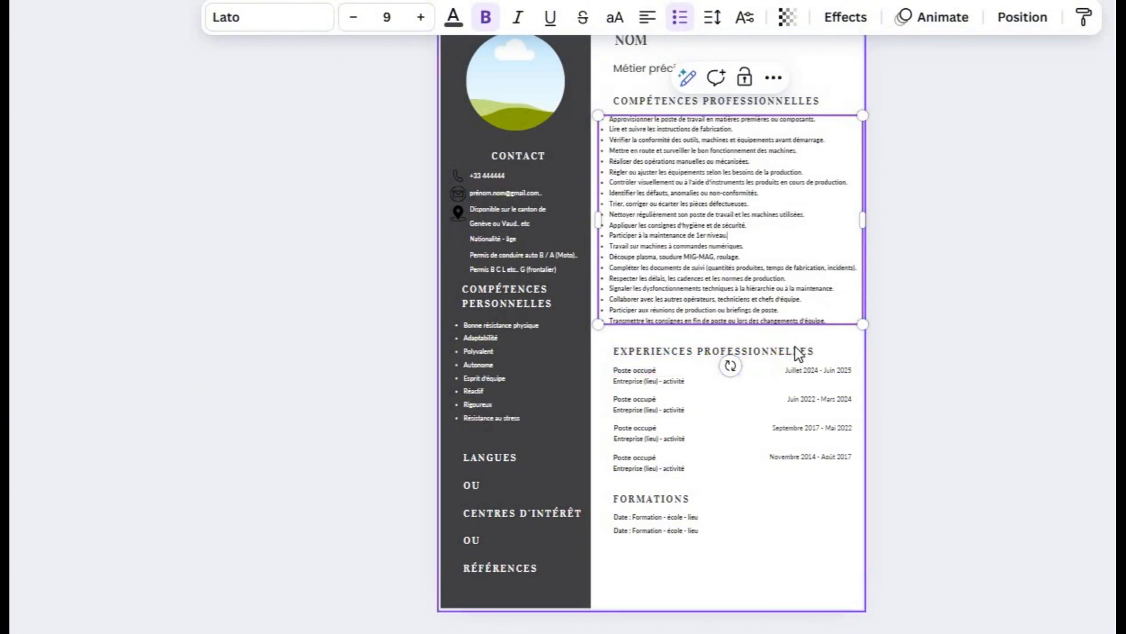
Replace the first "Poste occupé" placeholder in the professional experience section with "Commercial en téléphonie".
click(640, 370)
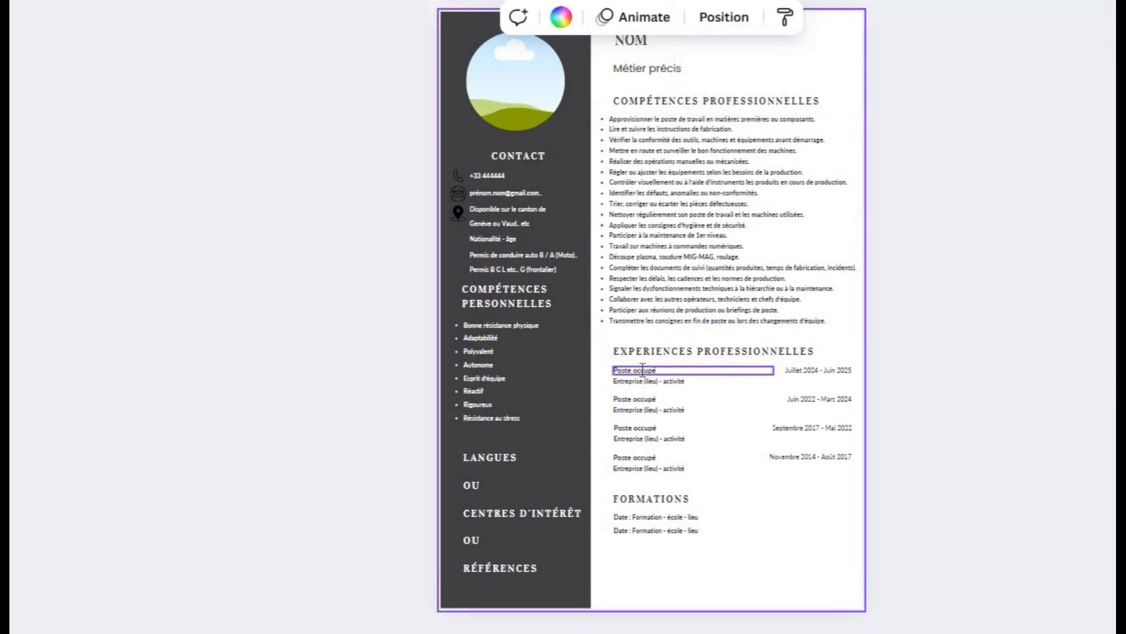
click(644, 371)
drag(614, 371, 672, 374)
click(672, 374)
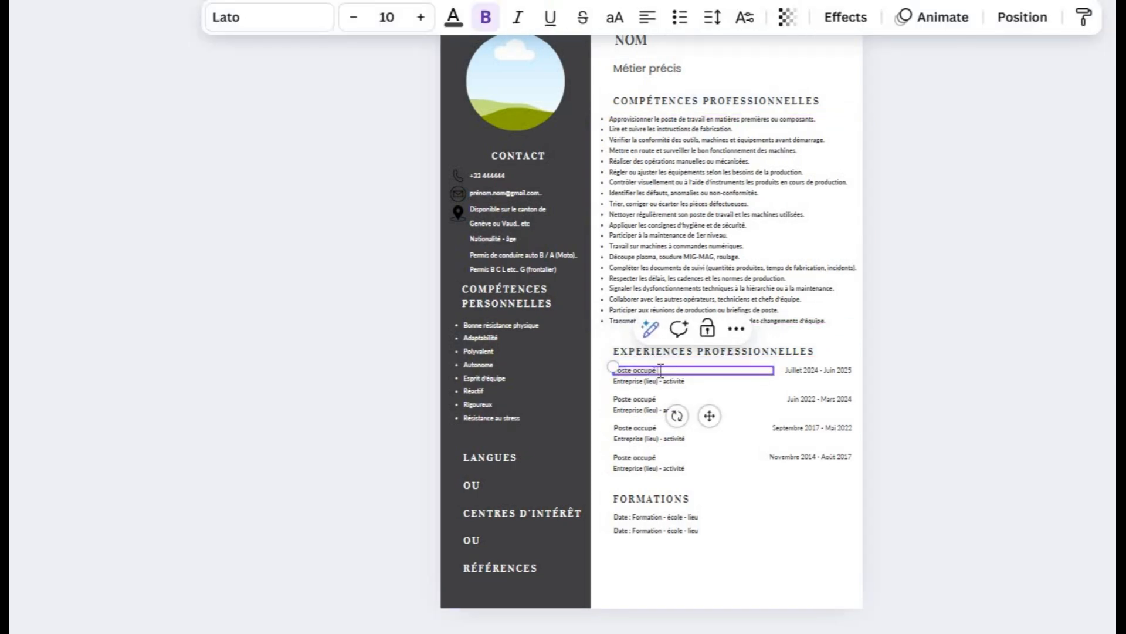
triple_click(662, 370)
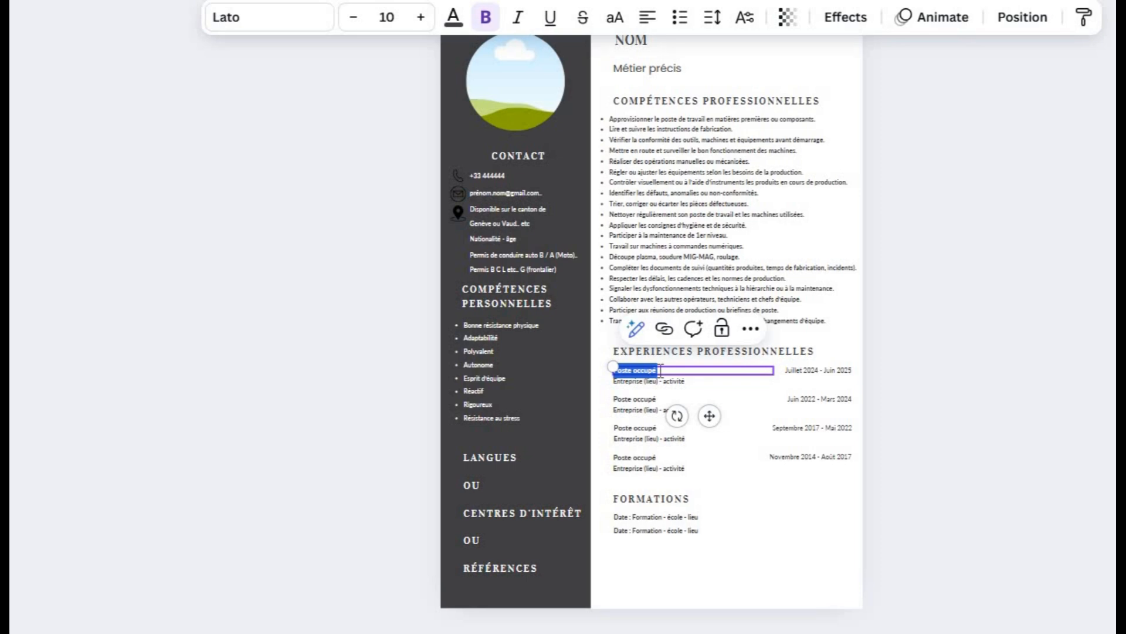
text(Commercial)
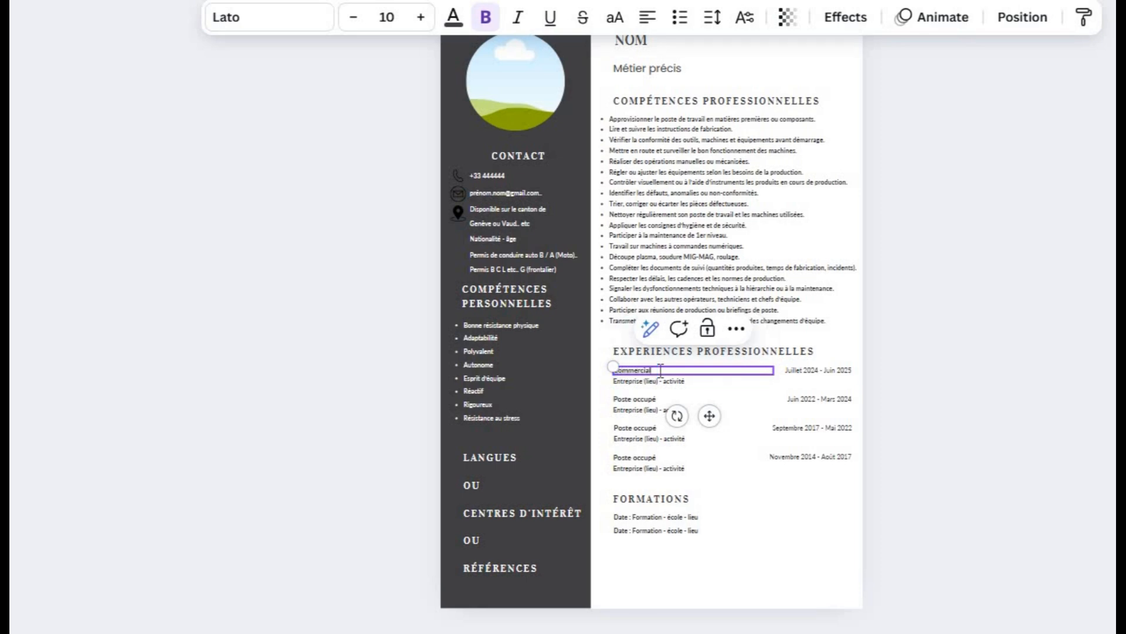
text( en)
text( telehph)
key(BackSpace)
key(BackSpace)
key(BackSpace)
text(phonie)
click(623, 386)
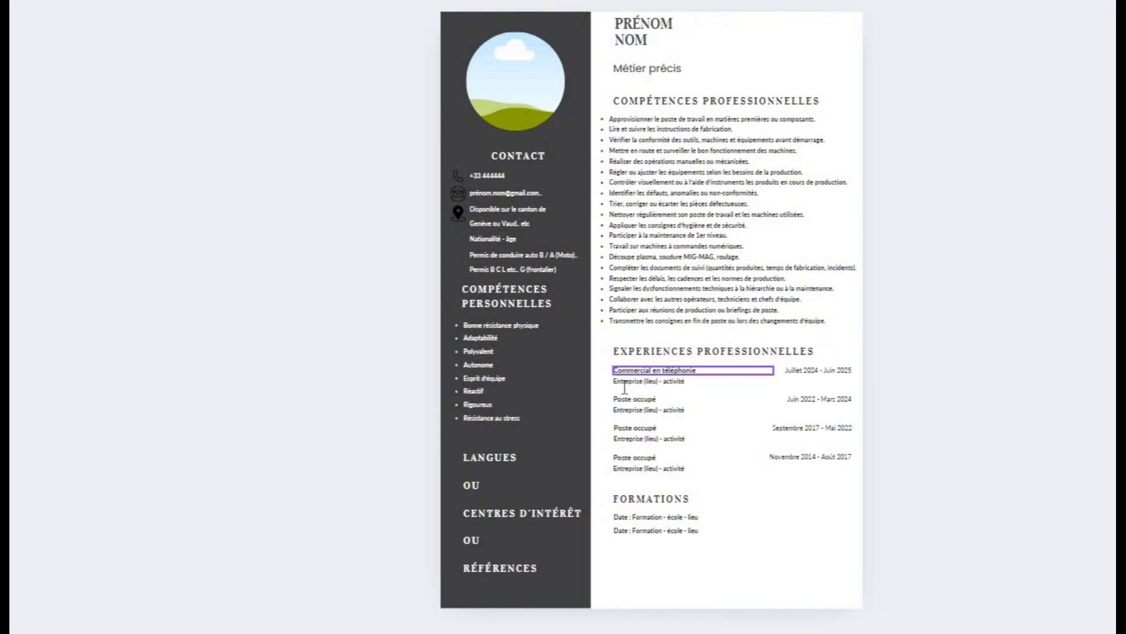
Change the line beneath "Commercial en téléphonie" to "Orange (France) -", removing the "activité" placeholder.
click(624, 384)
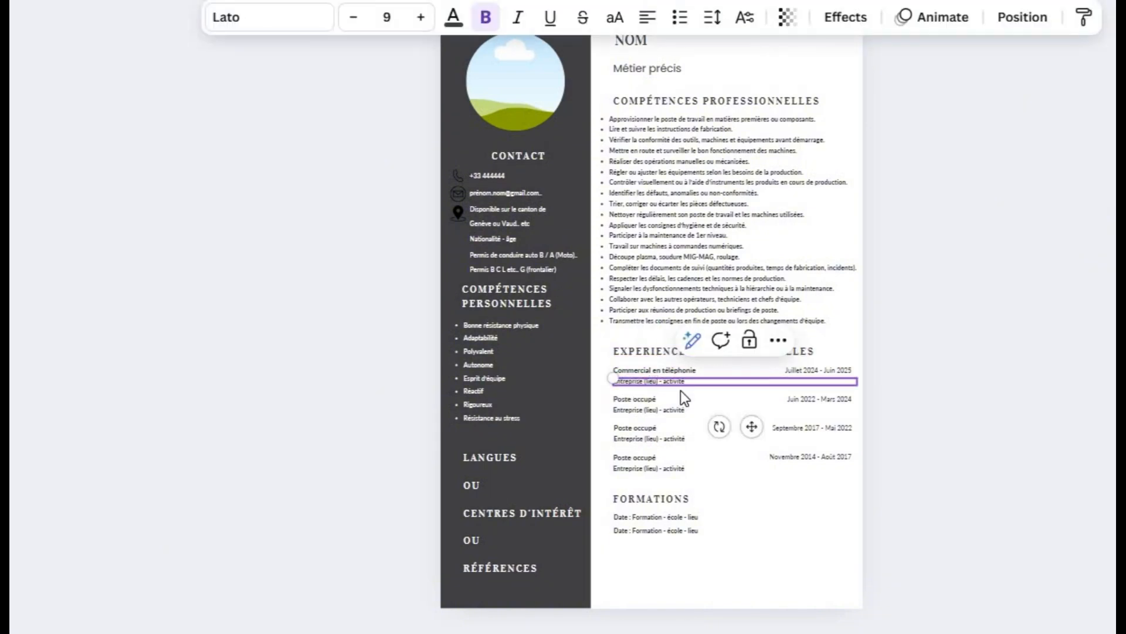
double_click(651, 382)
text(France)
key(BackSpace)
key(BackSpace)
key(BackSpace)
key(BackSpace)
double_click(635, 386)
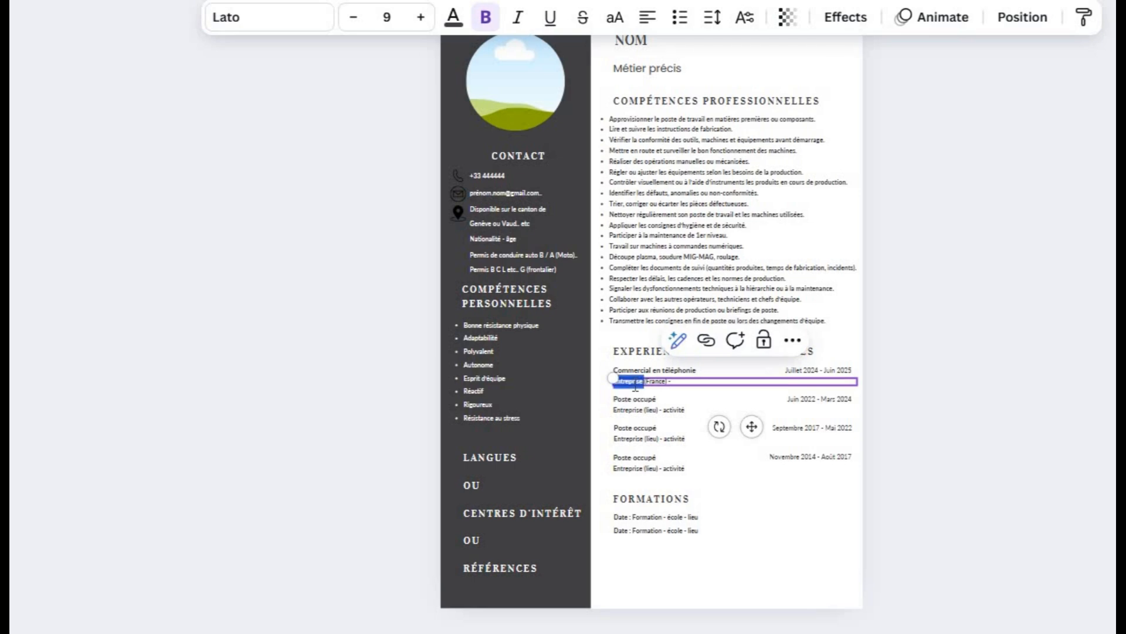
text(Orange)
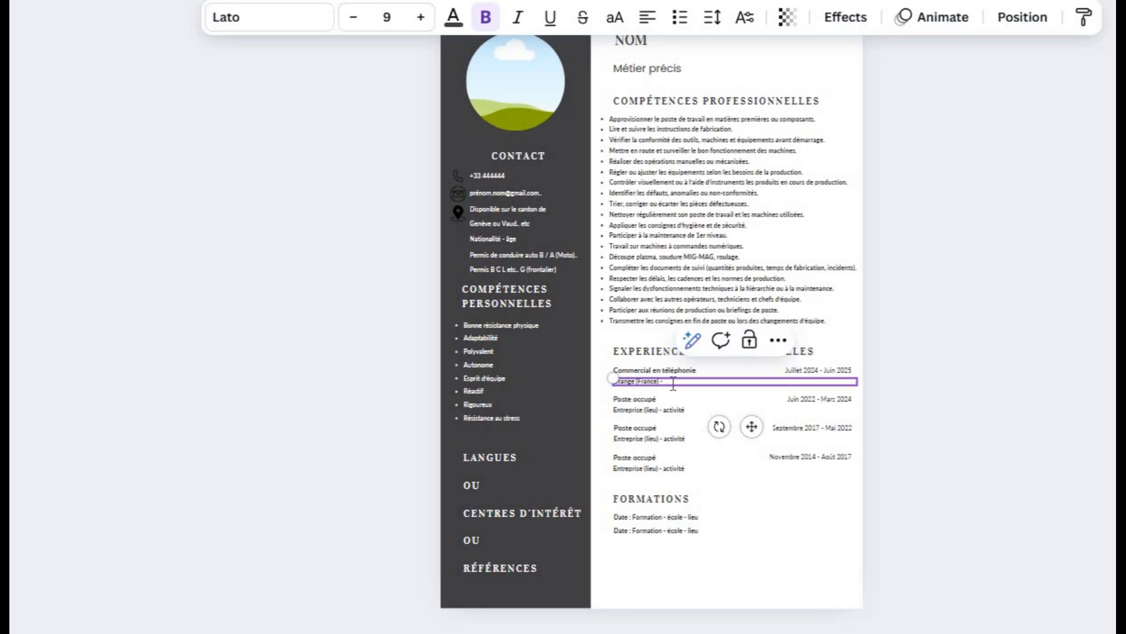
Add the company activity "opérateur téléphonique.." after "Orange (France) -".
text(opérateur téléphon)
key(BackSpace)
key(BackSpace)
key(BackSpace)
key(BackSpace)
text(phonie)
text(ue)
key(Escape)
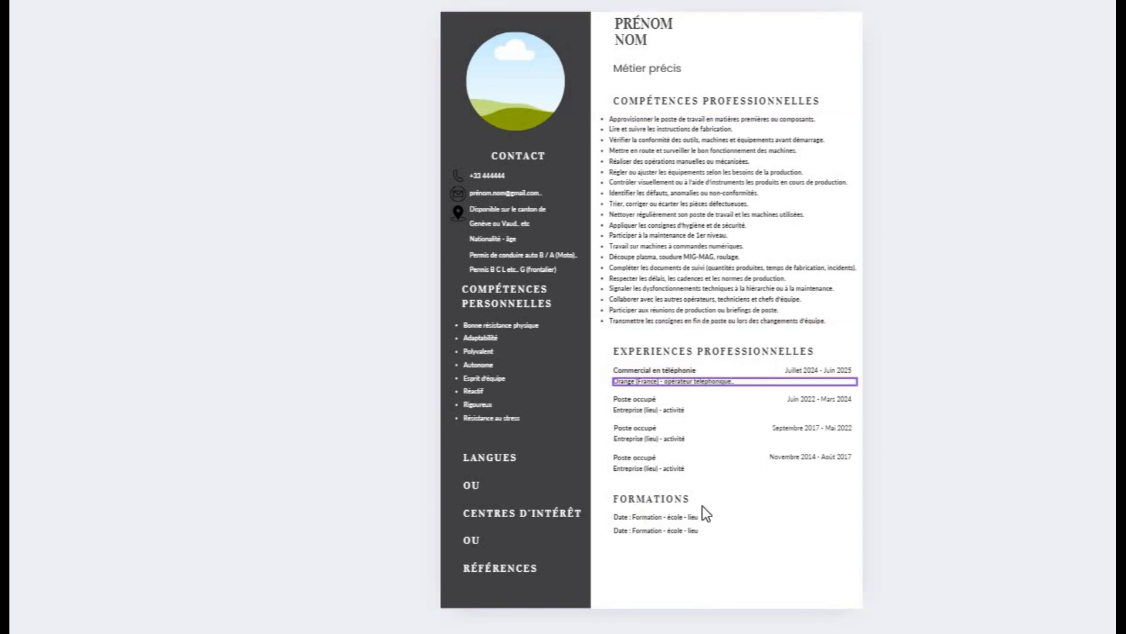
Move the three remaining experience entries and the Formations section down together to free space beneath the Orange entry.
drag(641, 568, 824, 400)
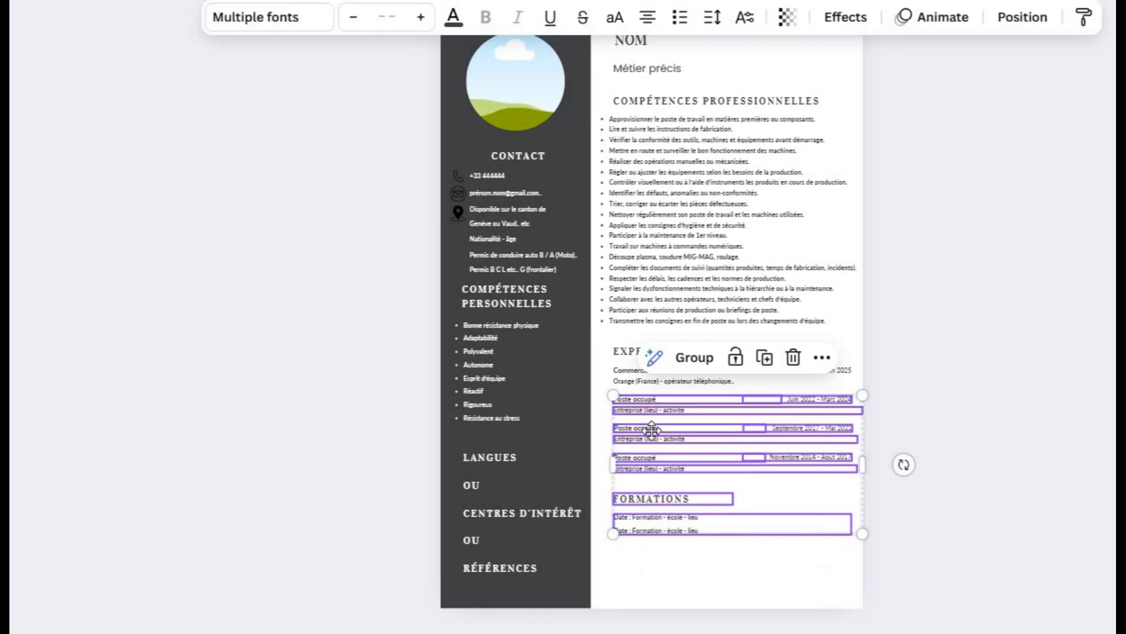
drag(652, 399, 652, 432)
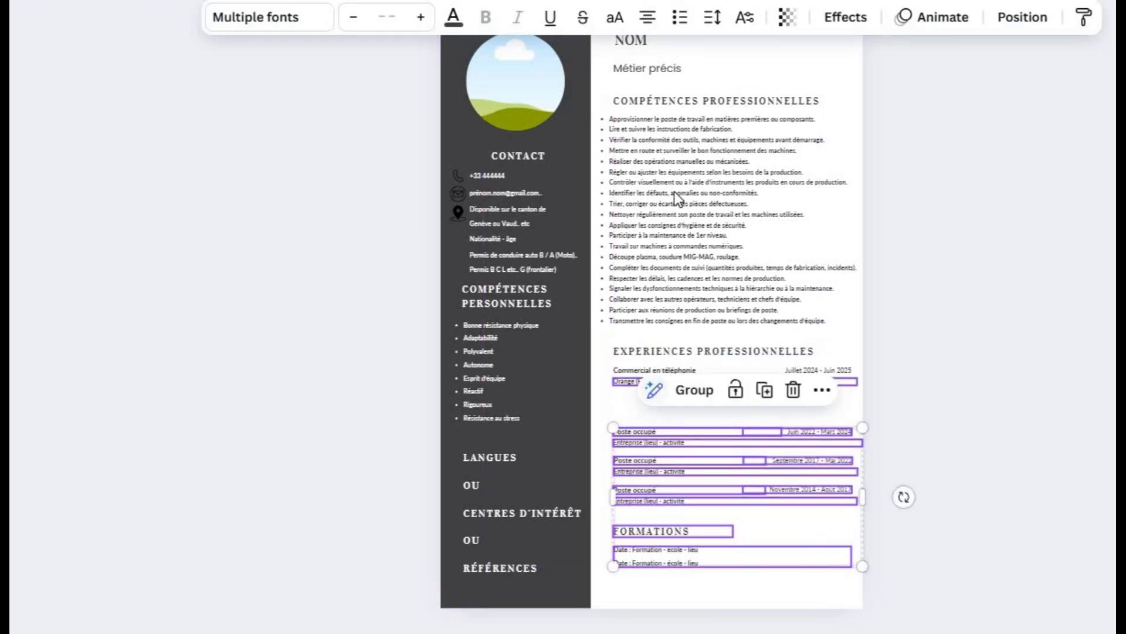
click(643, 390)
triple_click(677, 154)
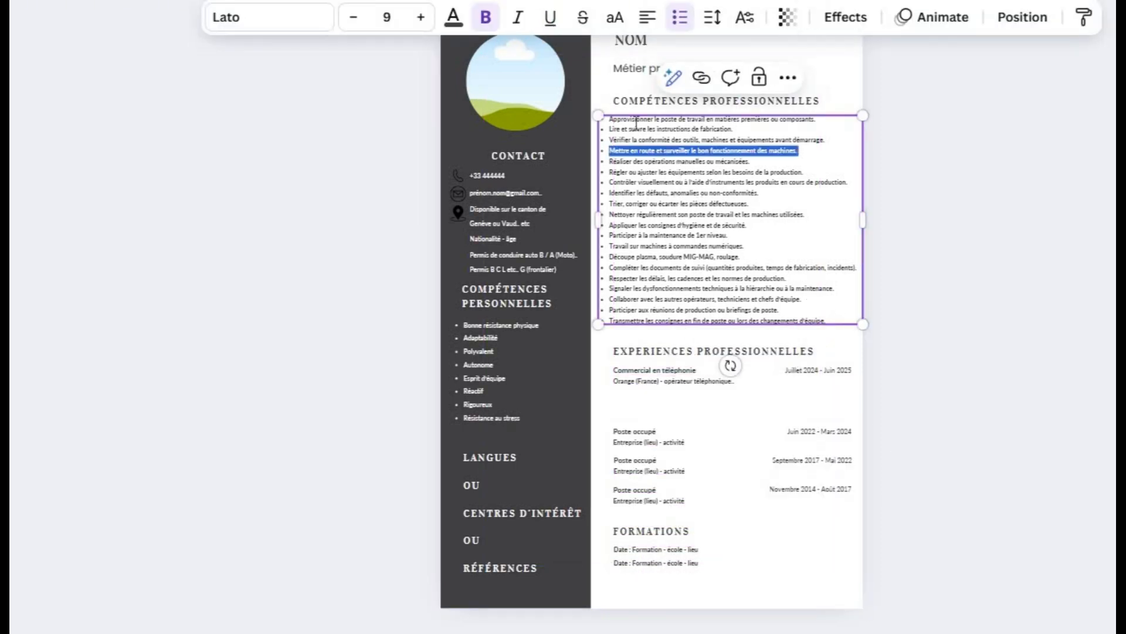
click(616, 120)
key(ctrl+a)
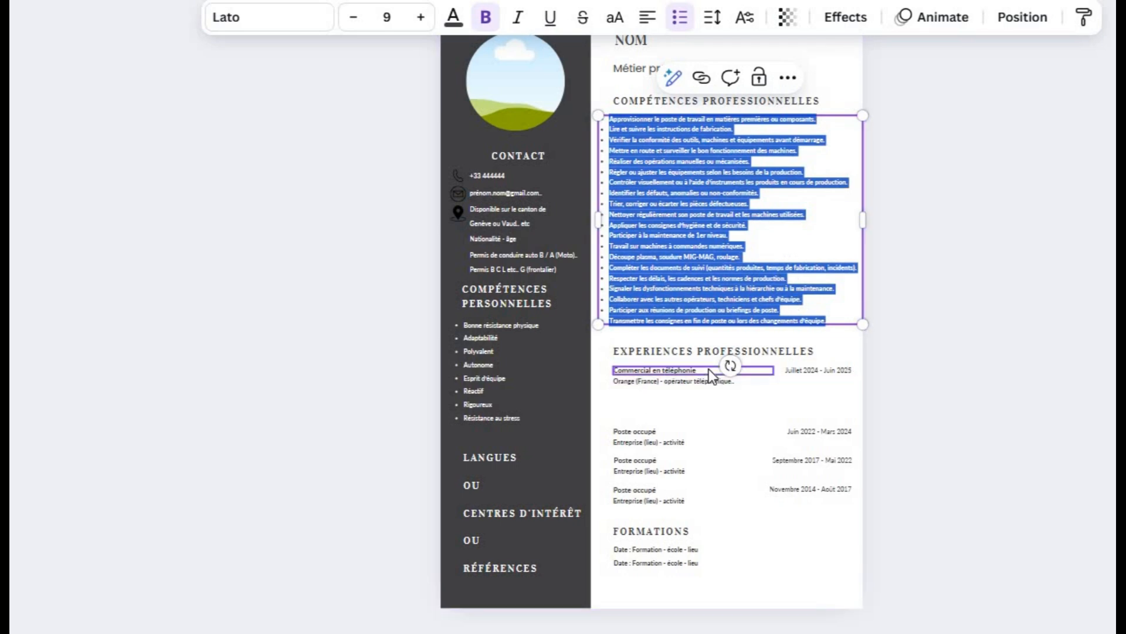
Add the line "Chiffres d'affaires annuel : 3 millions" beneath the Orange company line.
click(761, 381)
click(761, 381)
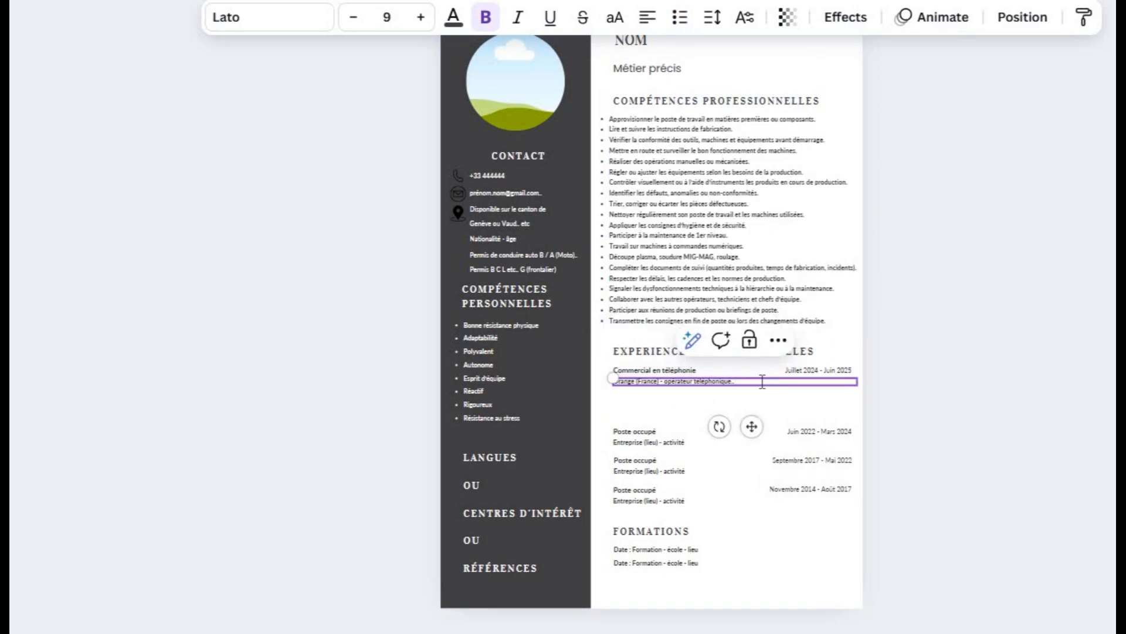
key(Return)
key(Return)
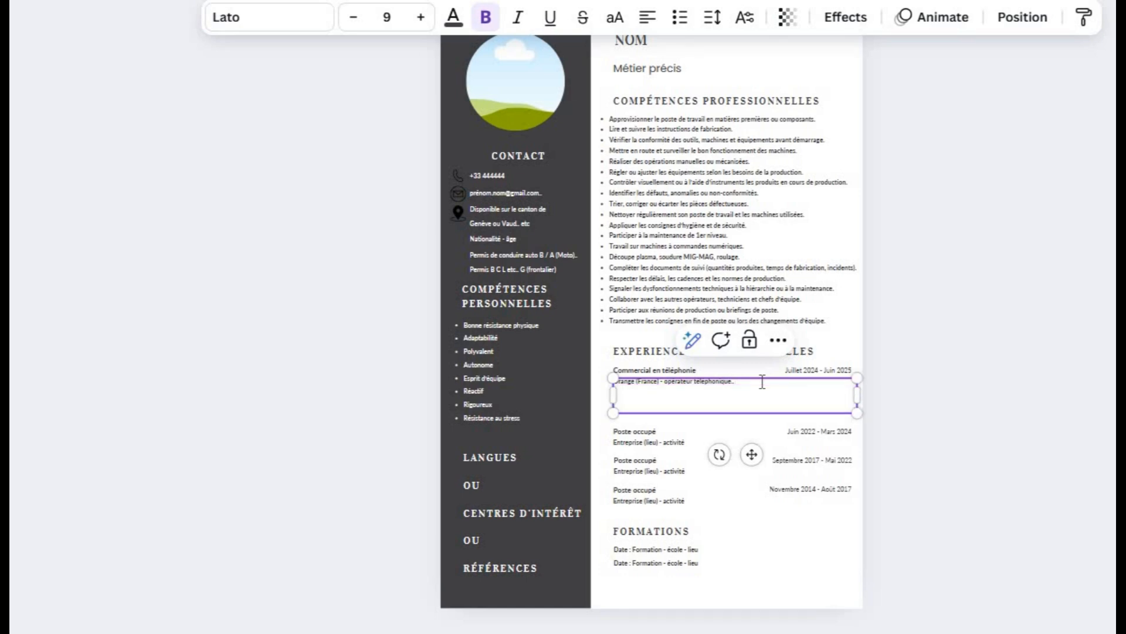
key(BackSpace)
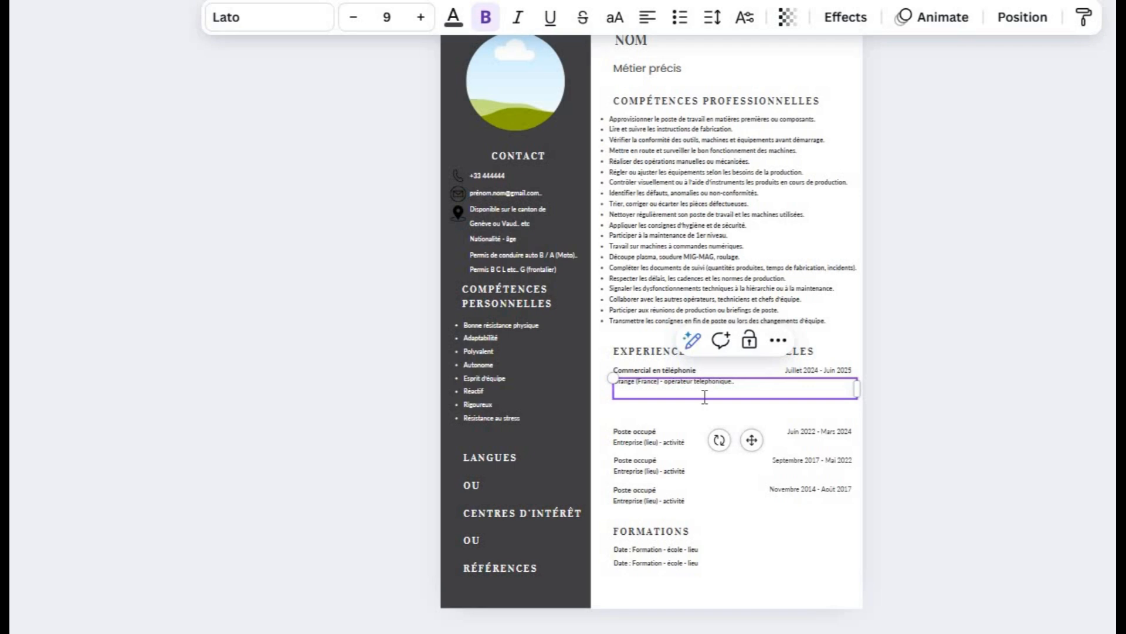
text(d)
text(hiffres d'af)
text(faires annuel)
text( : 3 millions)
key(Return)
Add the line "Clients : gestion de 150 clients .." below the annual turnover line.
text(Clien)
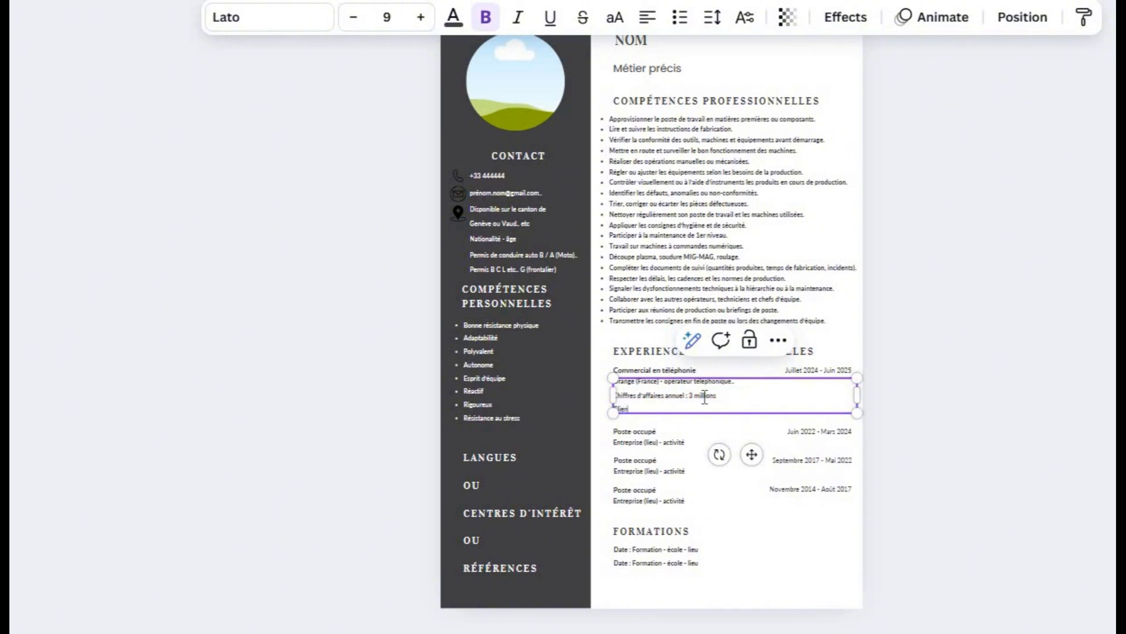
text(ts : gestion de 150 d)
text(lients .)
click(632, 370)
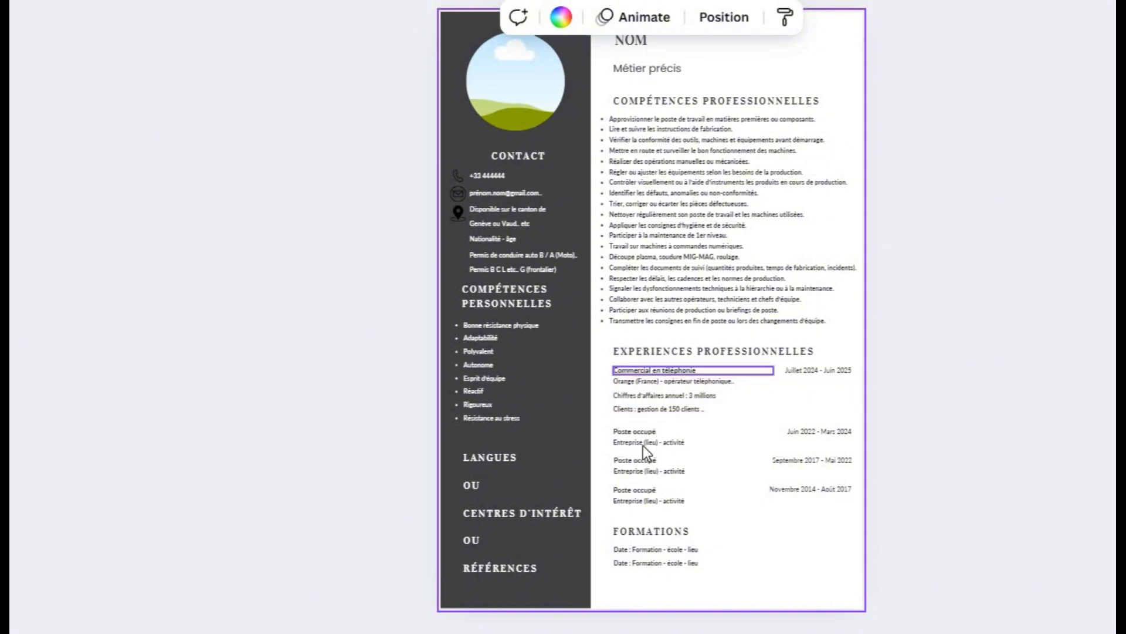
drag(603, 427, 860, 501)
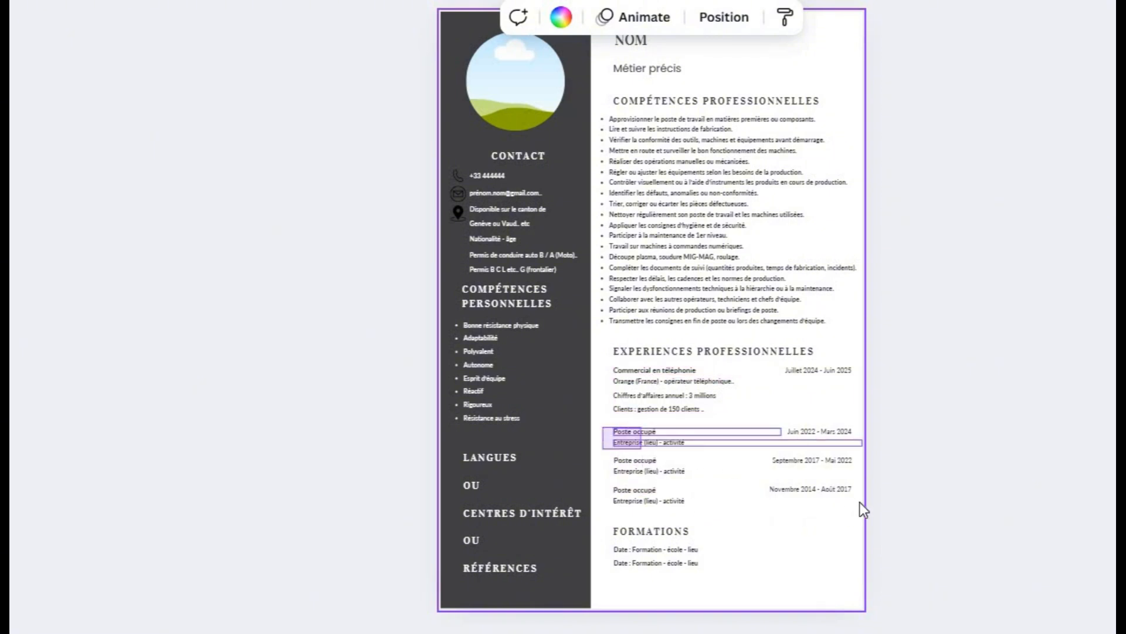
click(603, 423)
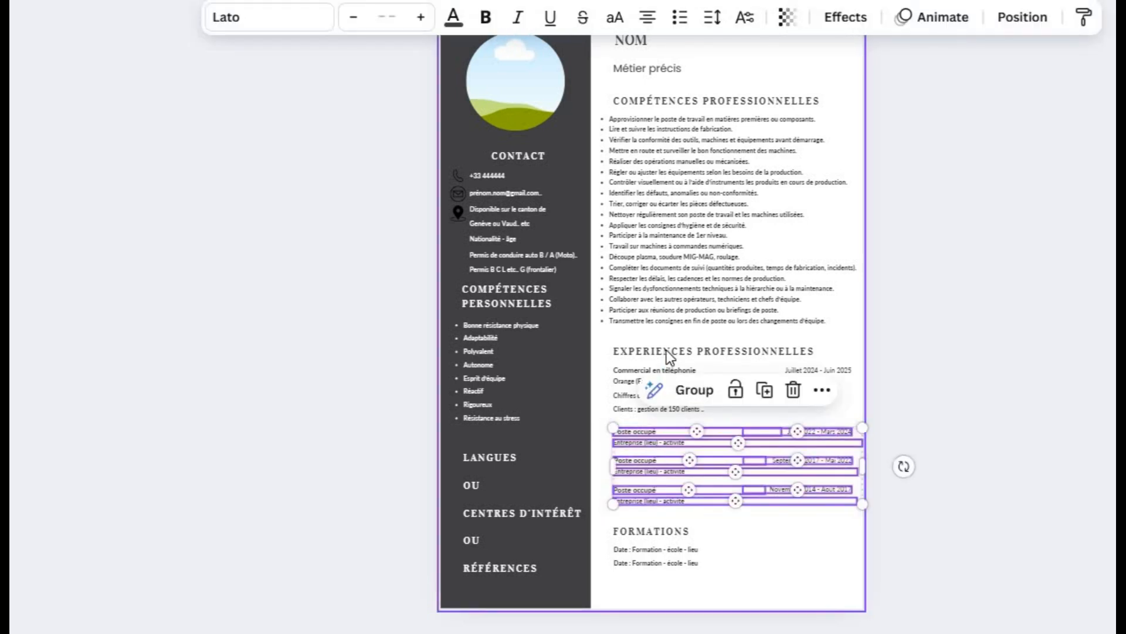
Replace the "Poste occupé" placeholder of the June 2022 to March 2024 entry with "Livreur".
click(640, 436)
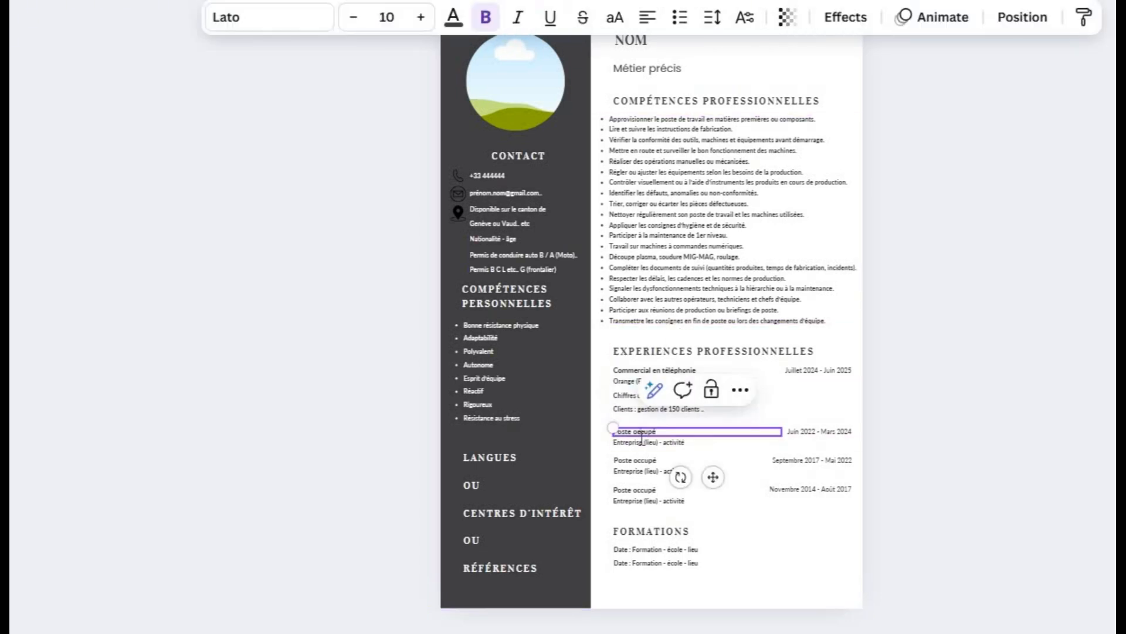
triple_click(664, 432)
text(Liveur)
key(BackSpace)
key(BackSpace)
text(reur)
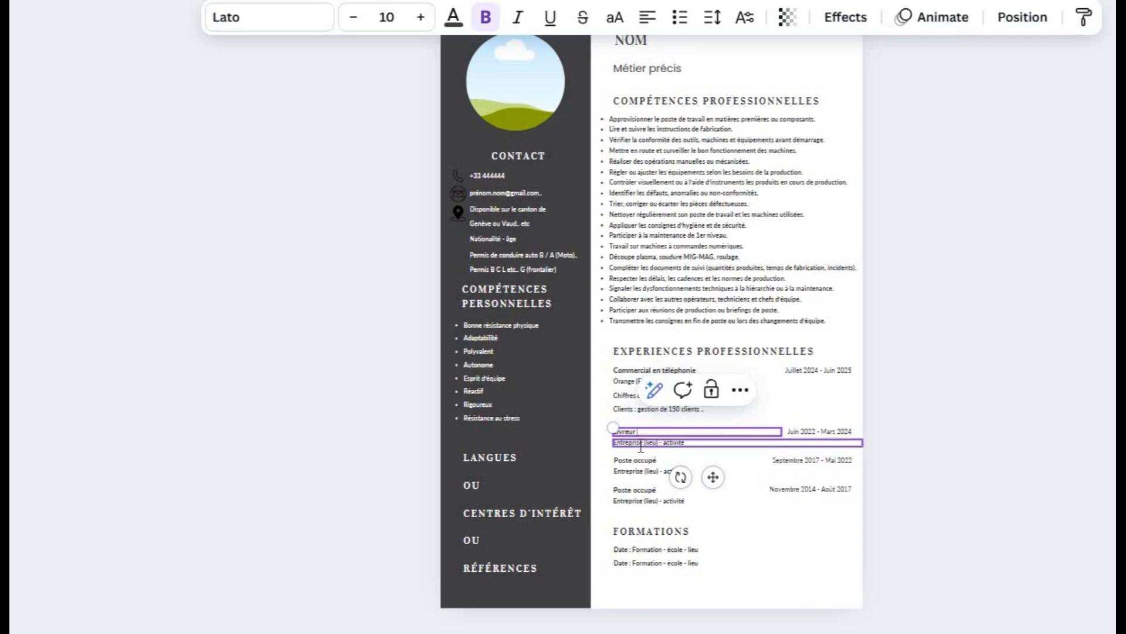
Shorten the company line under "Livreur" to "Entreprise (lieu)" by deleting the activity part.
double_click(636, 445)
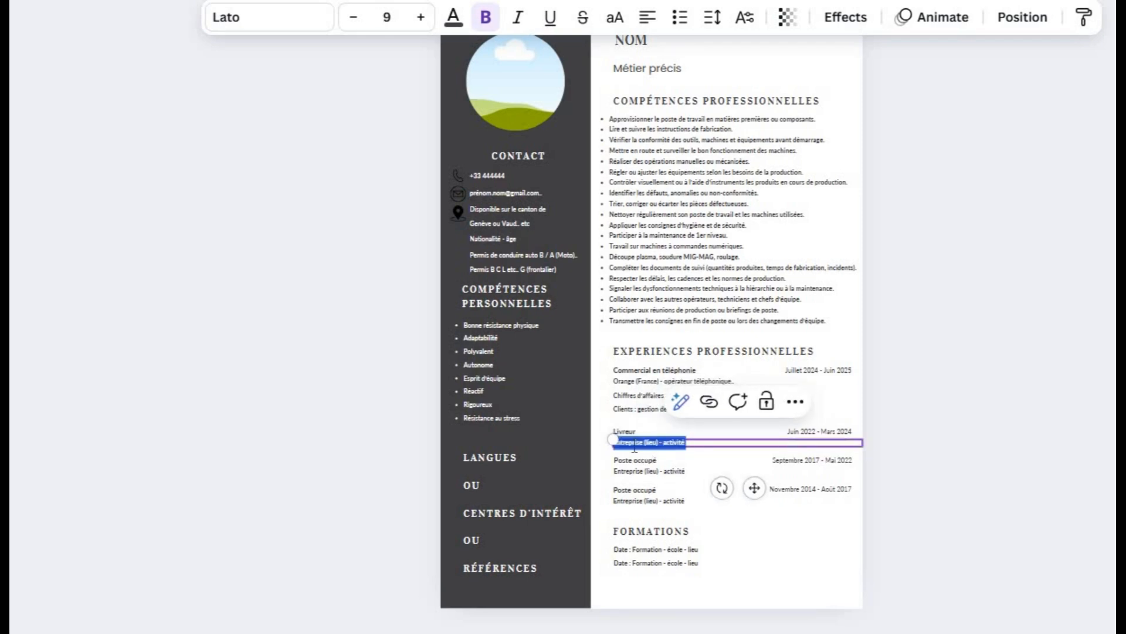
click(694, 443)
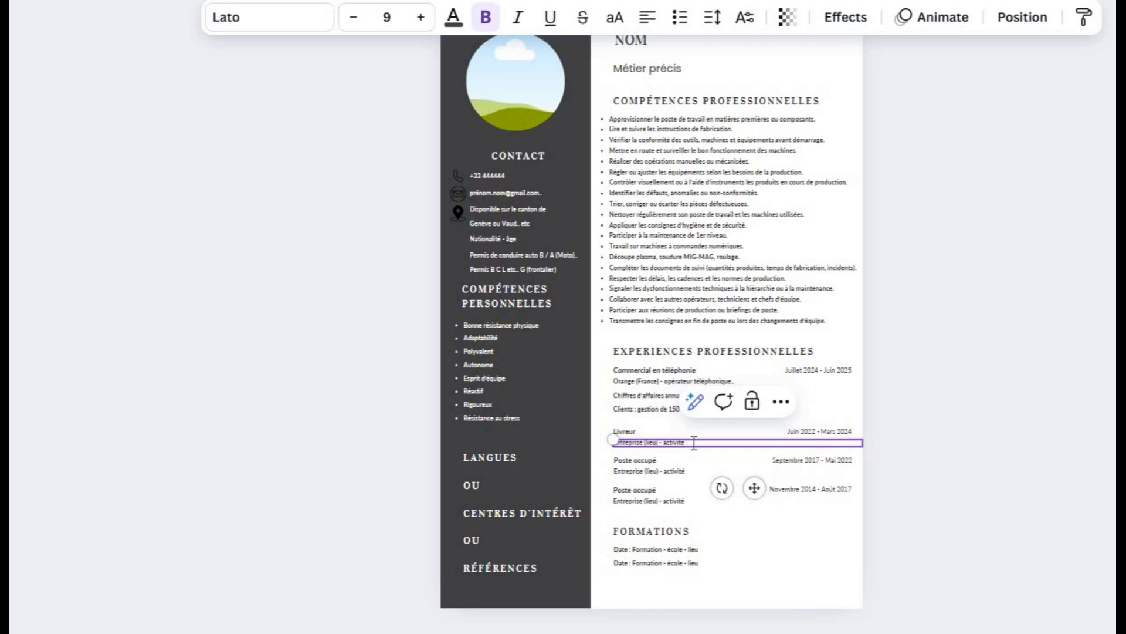
key(BackSpace)
key(BackSpace)
key(BackSpace)
key(BackSpace)
key(BackSpace)
key(BackSpace)
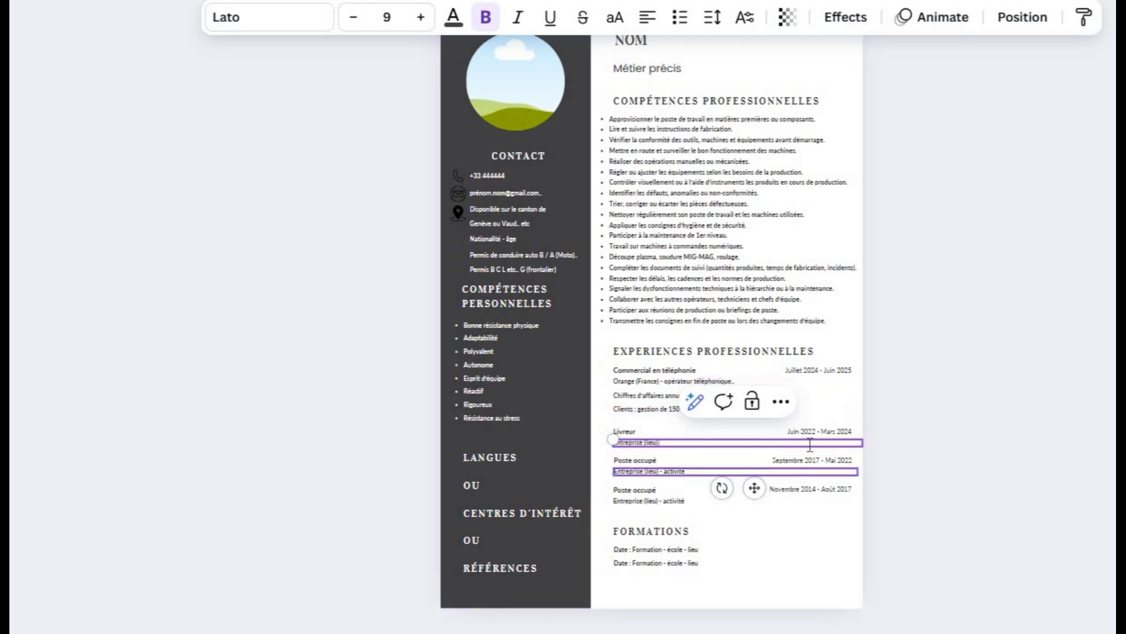
Replace the "Poste occupé" placeholder of the September 2017 to May 2022 entry with "Commercial en photovoltaïques ..", correcting its spelling.
click(650, 462)
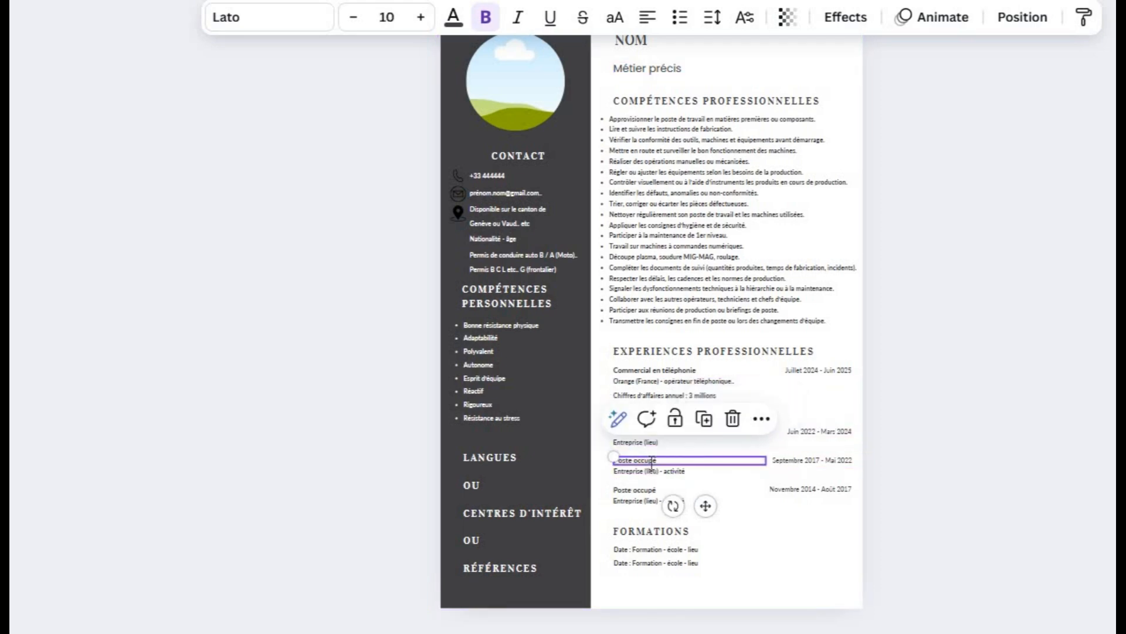
double_click(652, 463)
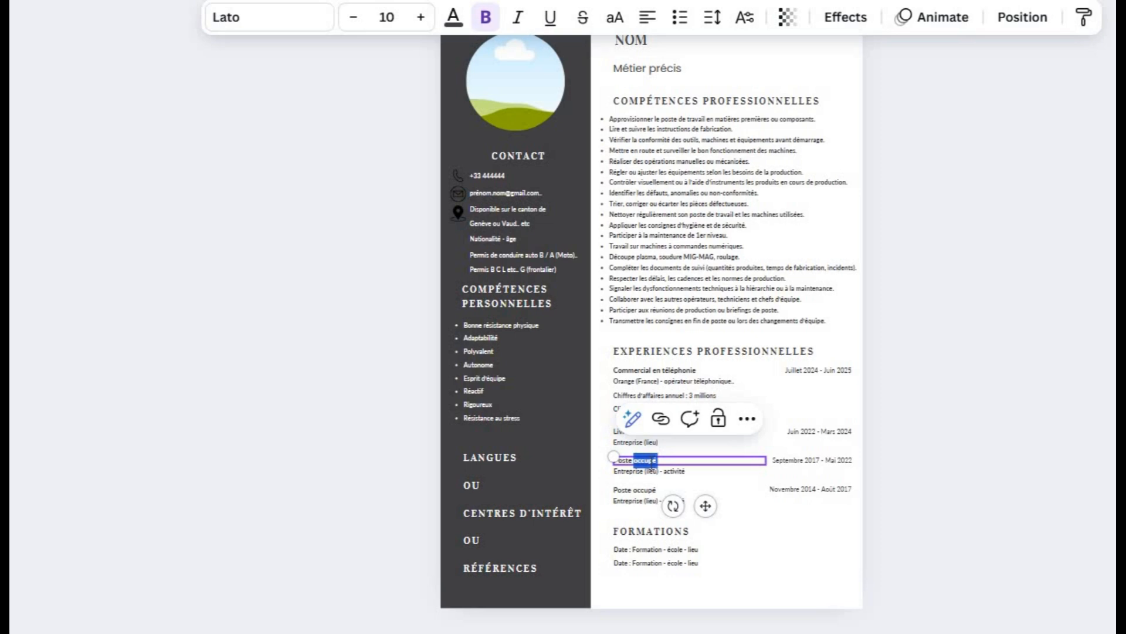
triple_click(651, 462)
text(OpCommer)
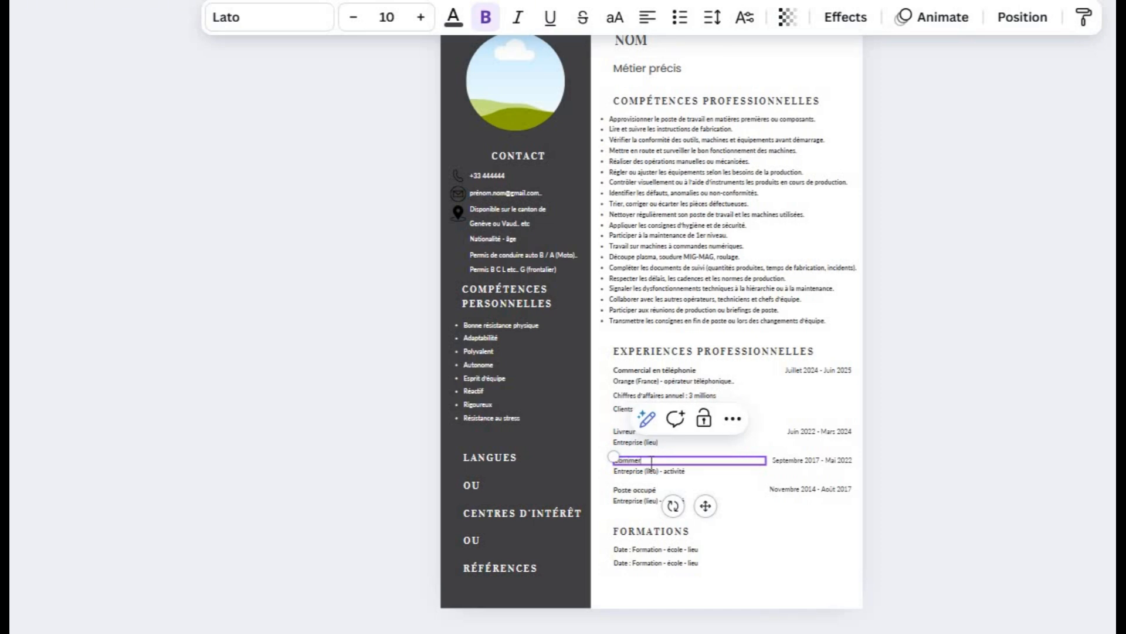
text(cial en photovoltaïques)
right_click(692, 460)
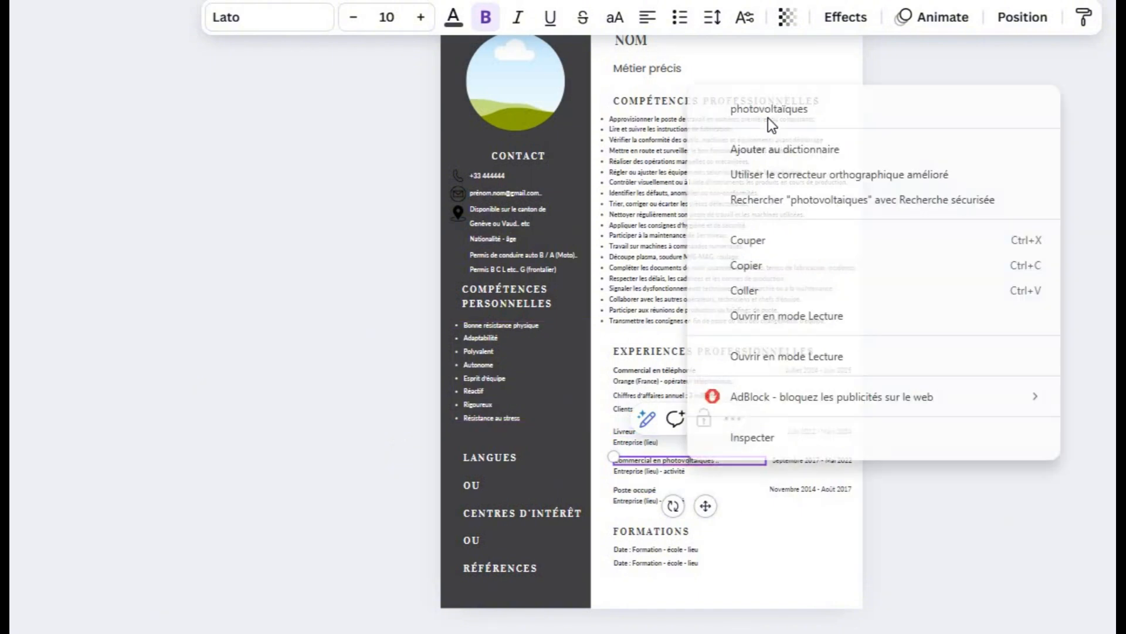
click(769, 109)
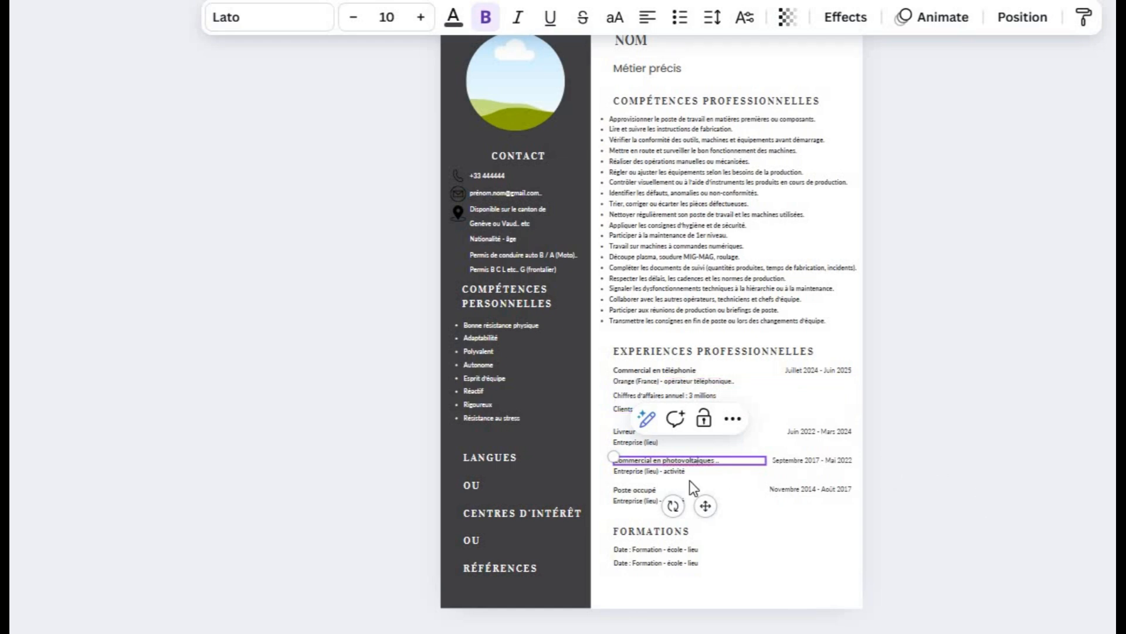
click(687, 165)
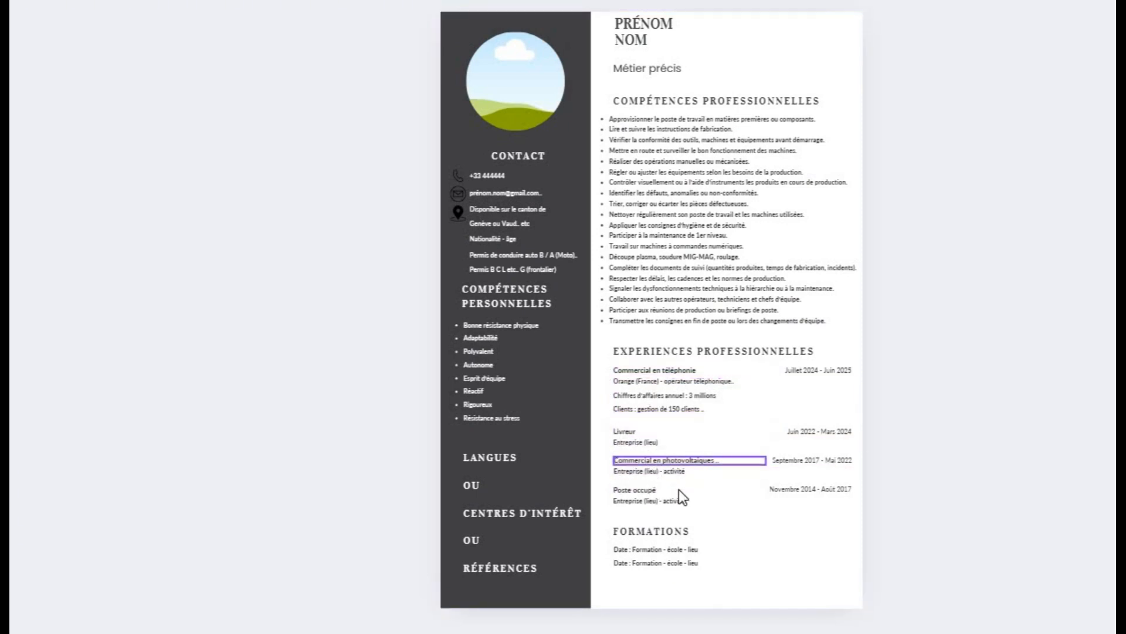
triple_click(687, 214)
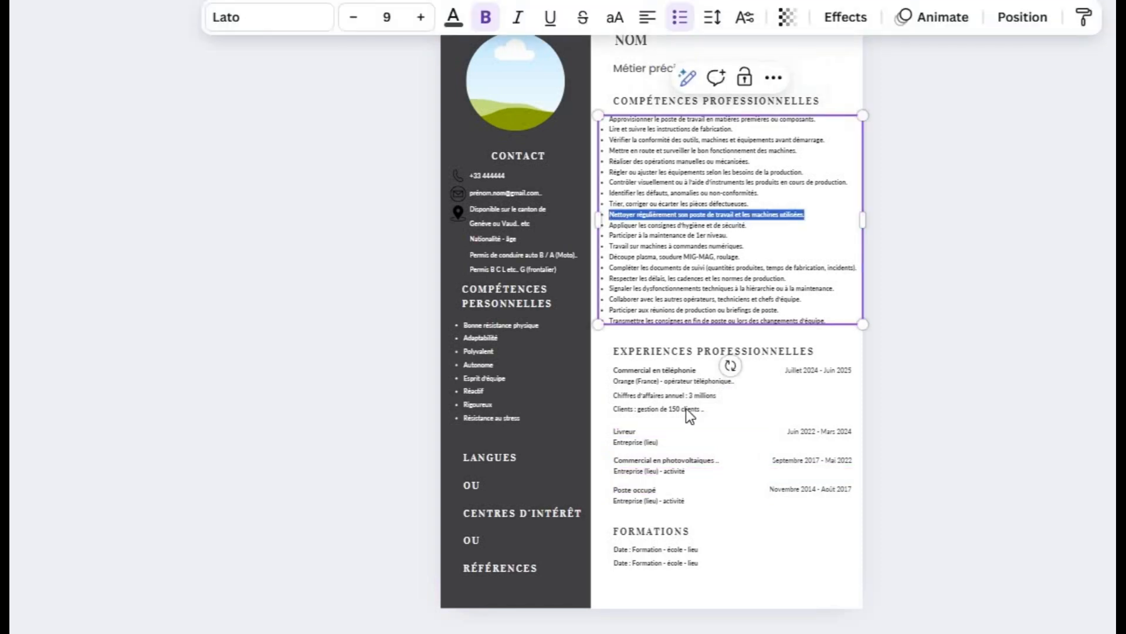
click(687, 172)
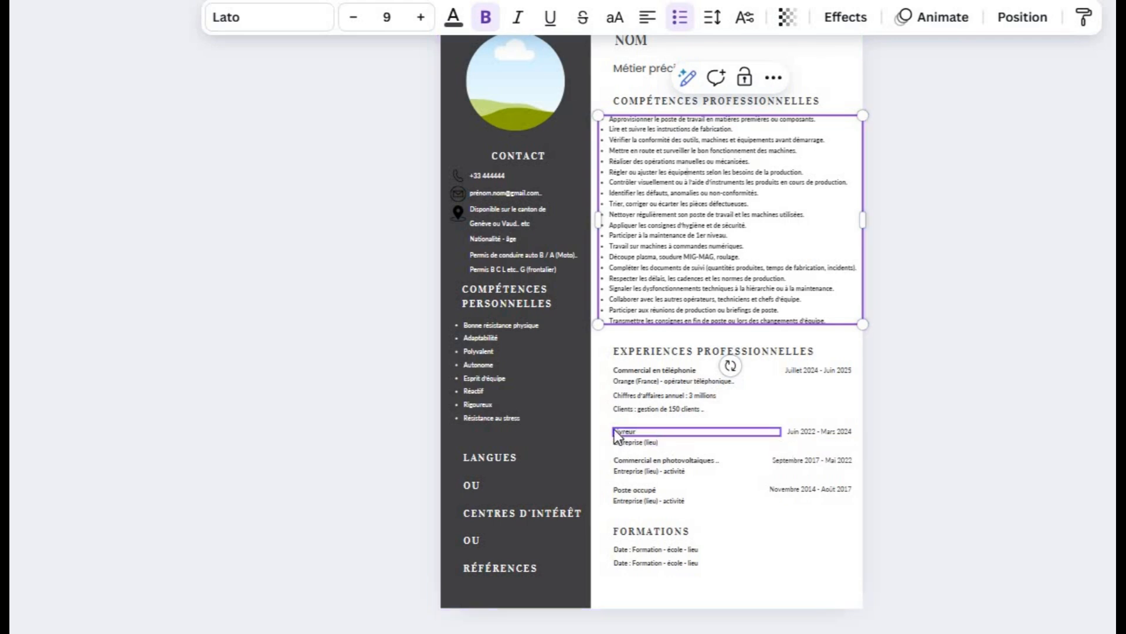
click(655, 441)
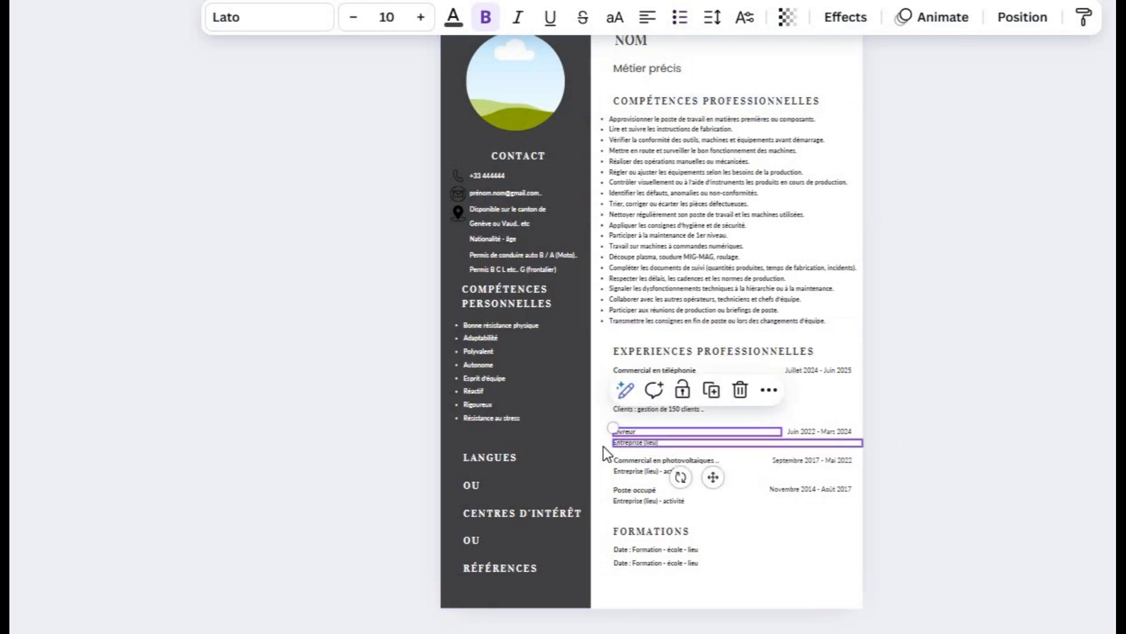
click(674, 449)
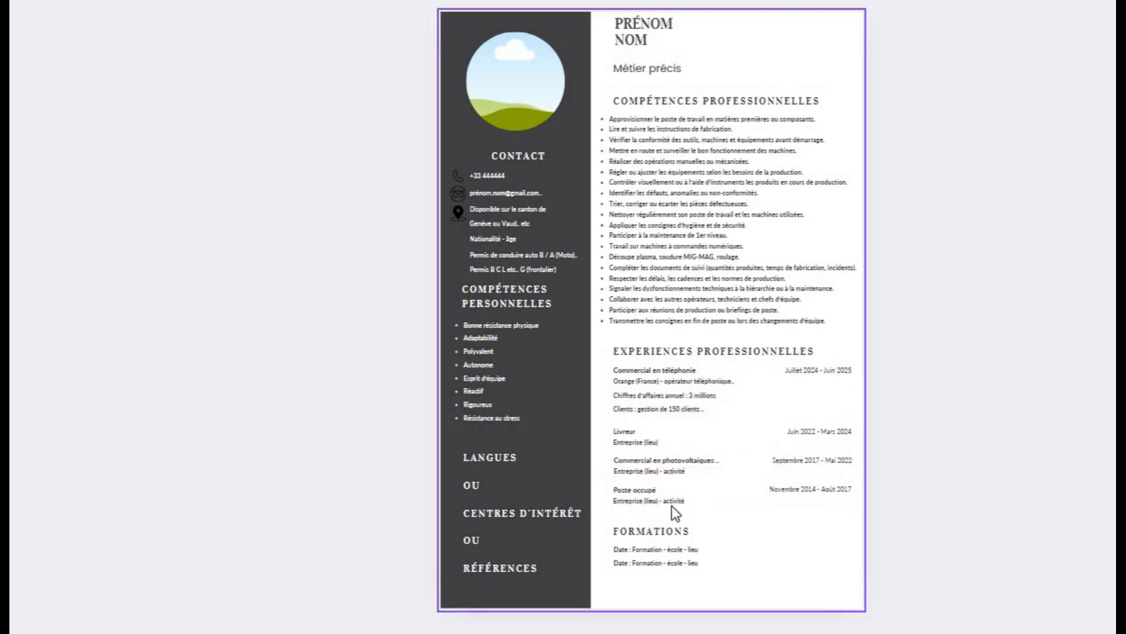
drag(671, 513, 826, 509)
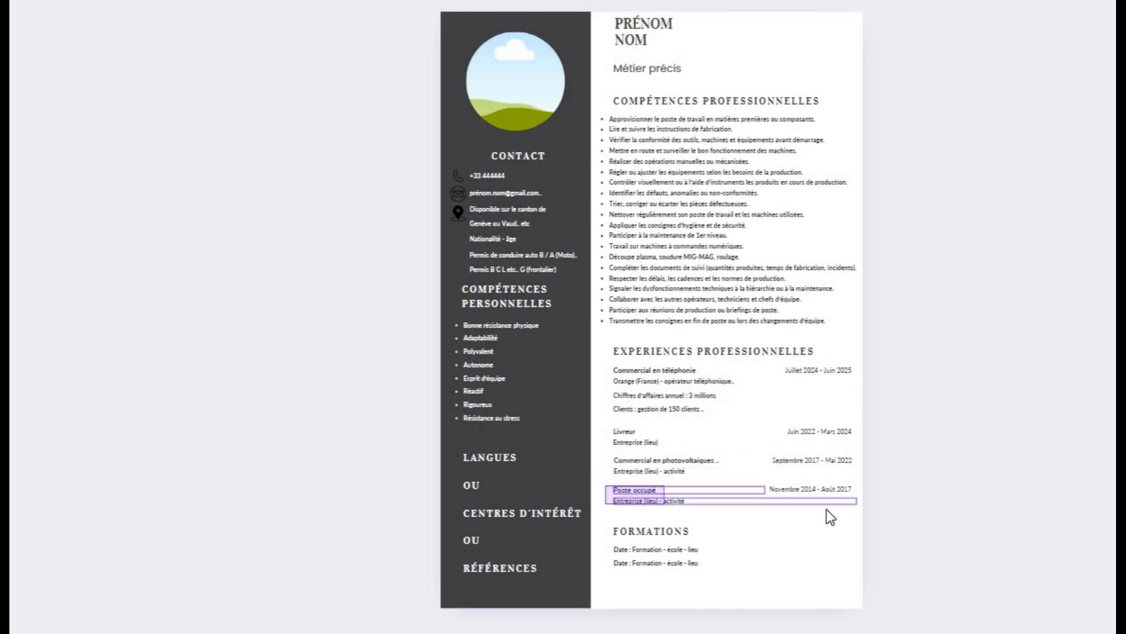
click(1034, 385)
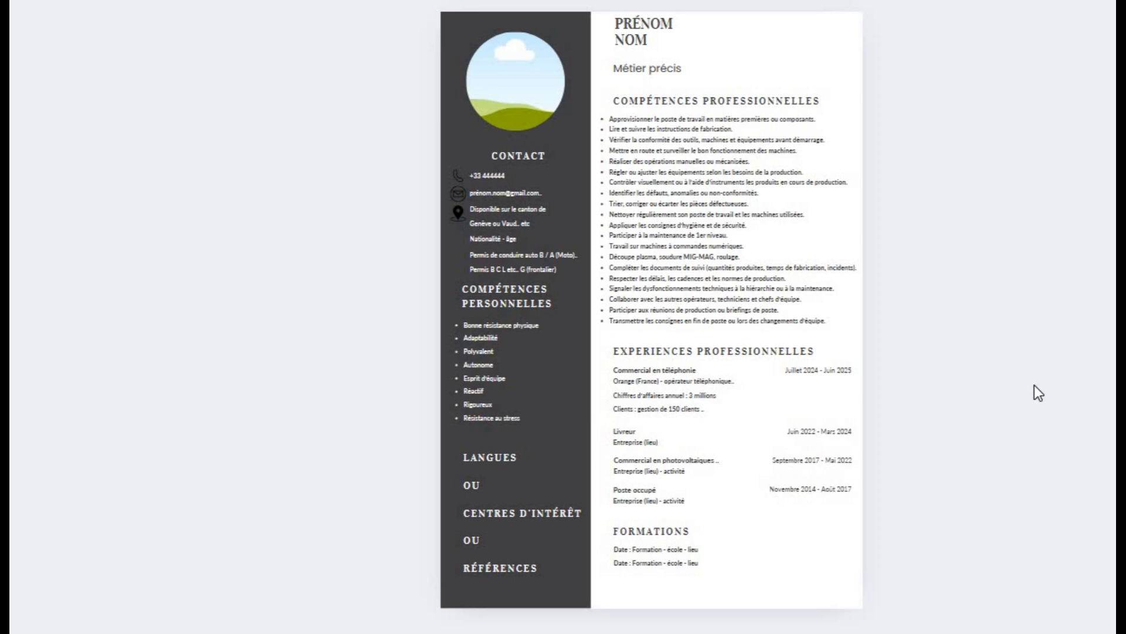
click(803, 489)
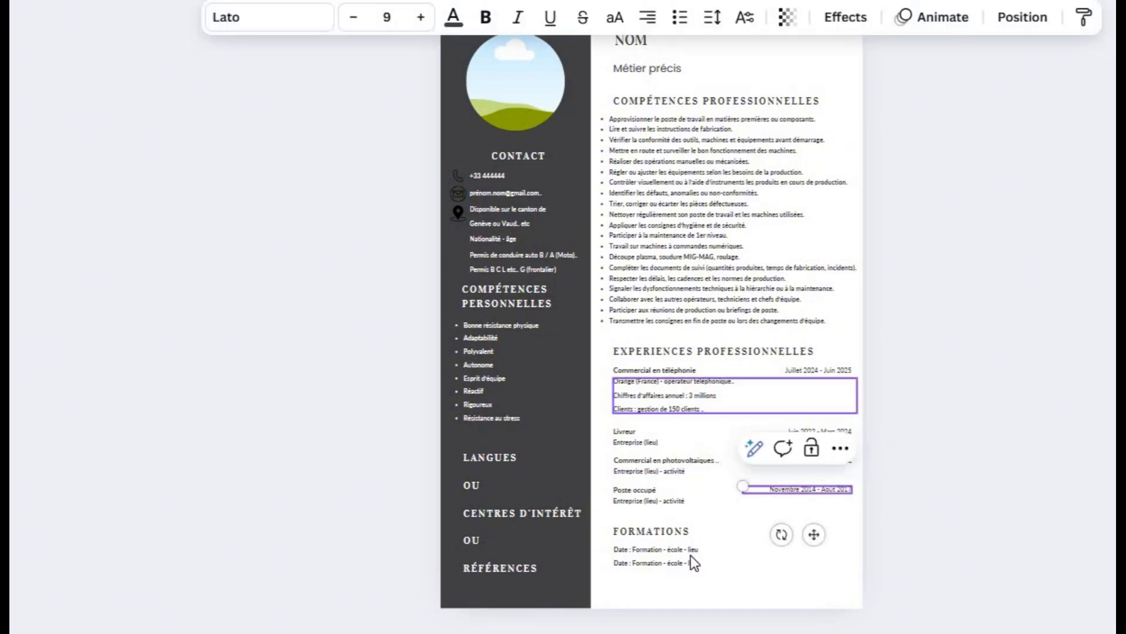
key(Escape)
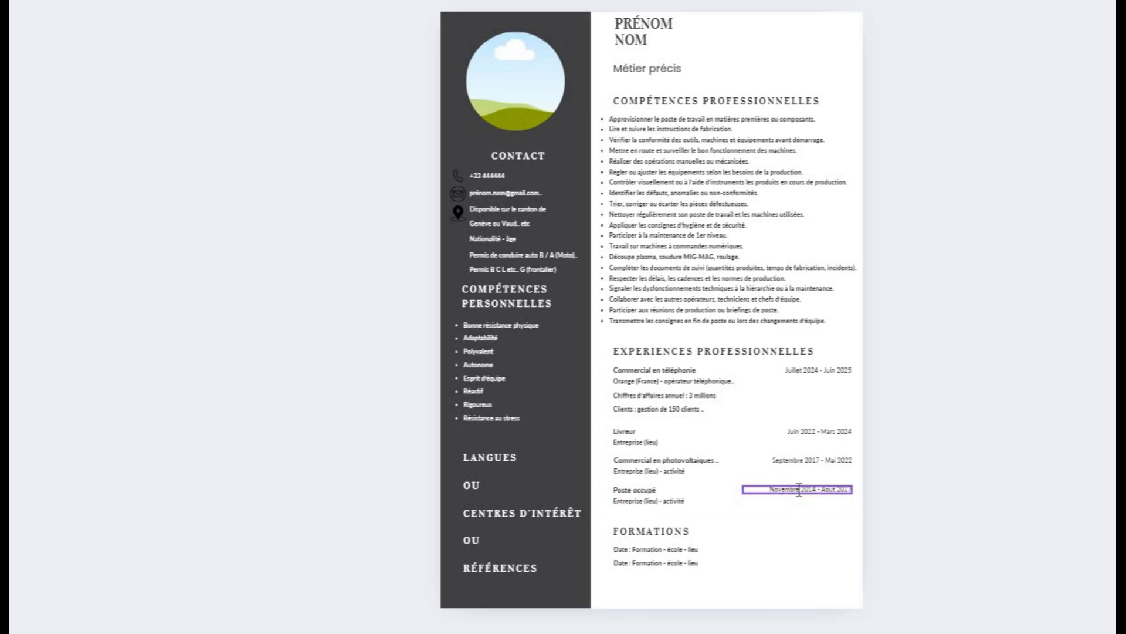
drag(798, 489, 662, 487)
Replace the "Poste occupé" placeholder of the November 2014 to August 2017 entry with "Commercial / Employé de rayon / Livreur .".
click(664, 488)
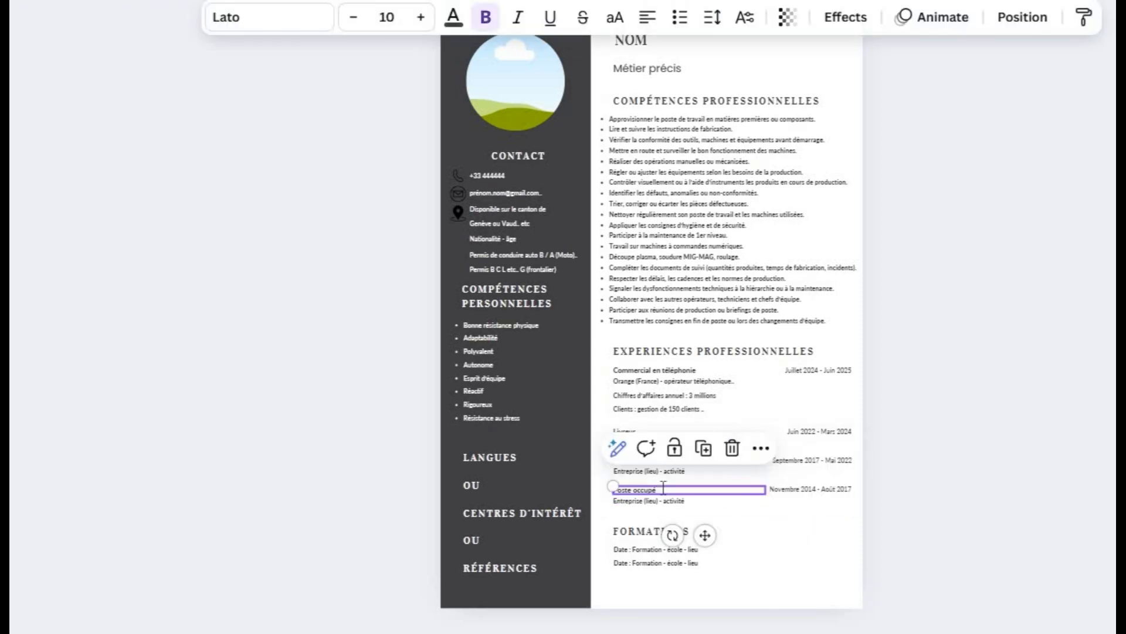
key(ctrl+a)
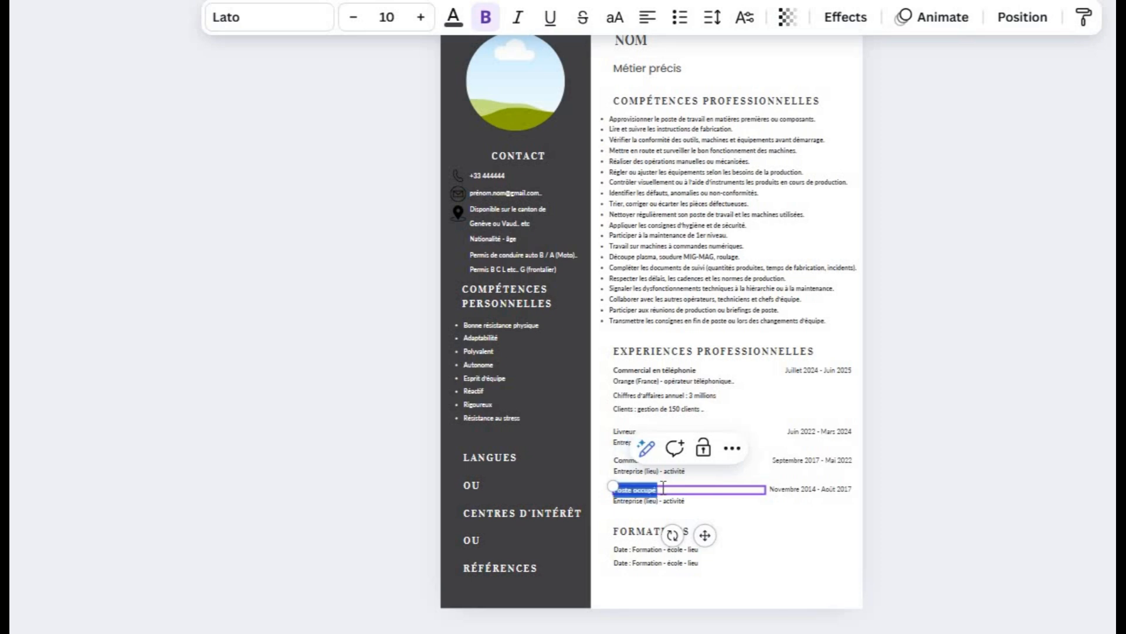
text(Commercial / EMploye)
key(BackSpace)
key(BackSpace)
key(BackSpace)
key(BackSpace)
key(BackSpace)
key(BackSpace)
text(mployer)
key(BackSpace)
key(BackSpace)
text(é de rayon / Livreur ..)
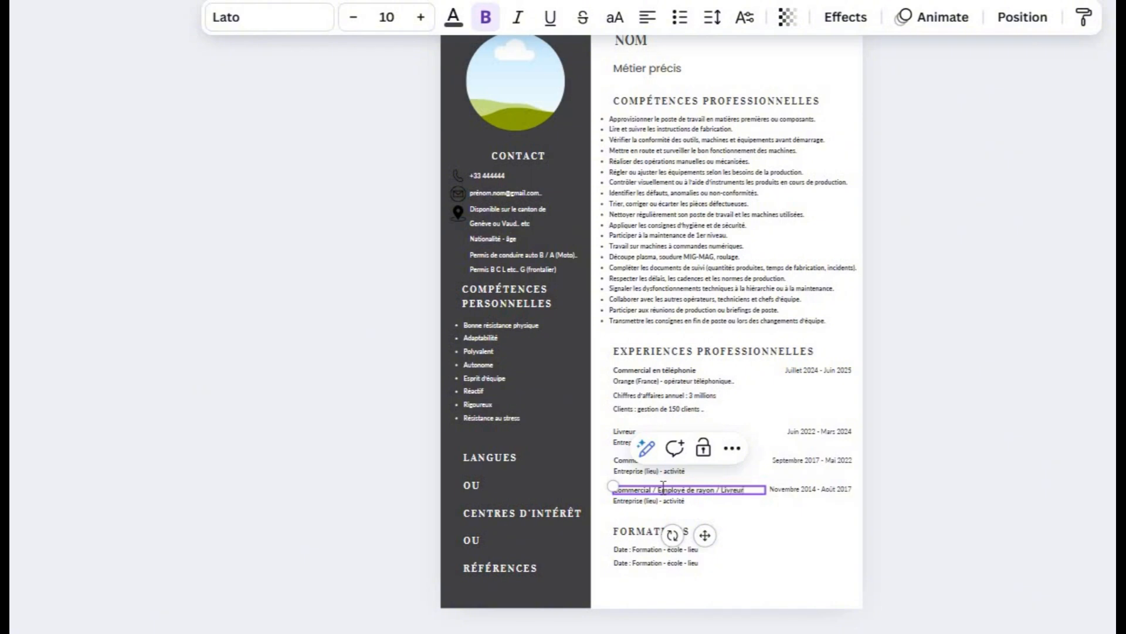
click(631, 502)
double_click(631, 502)
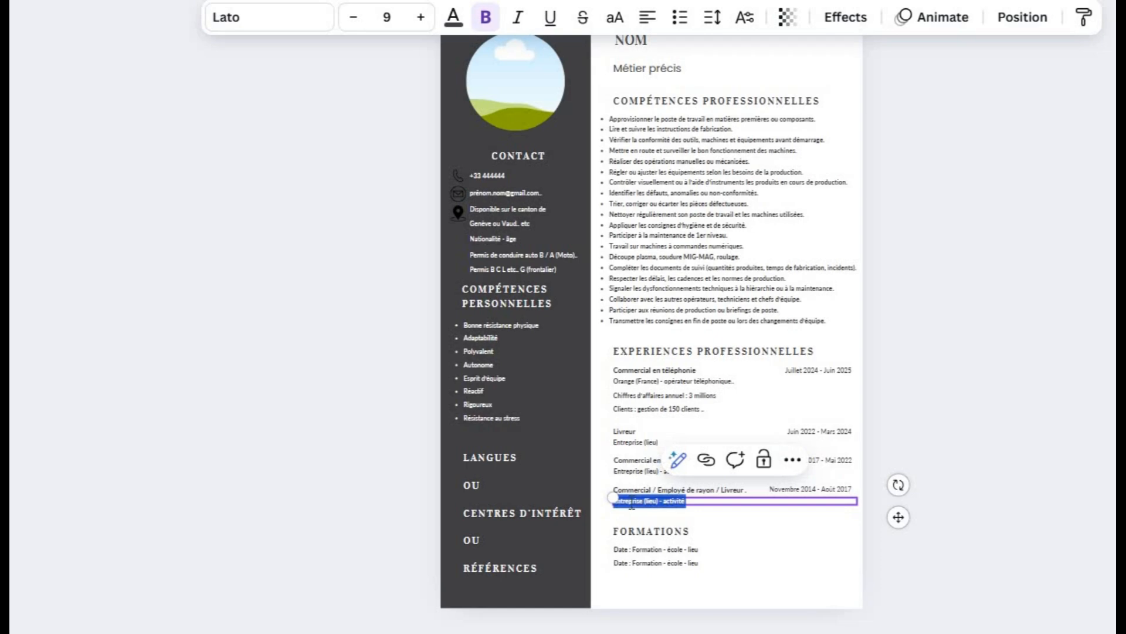
click(710, 503)
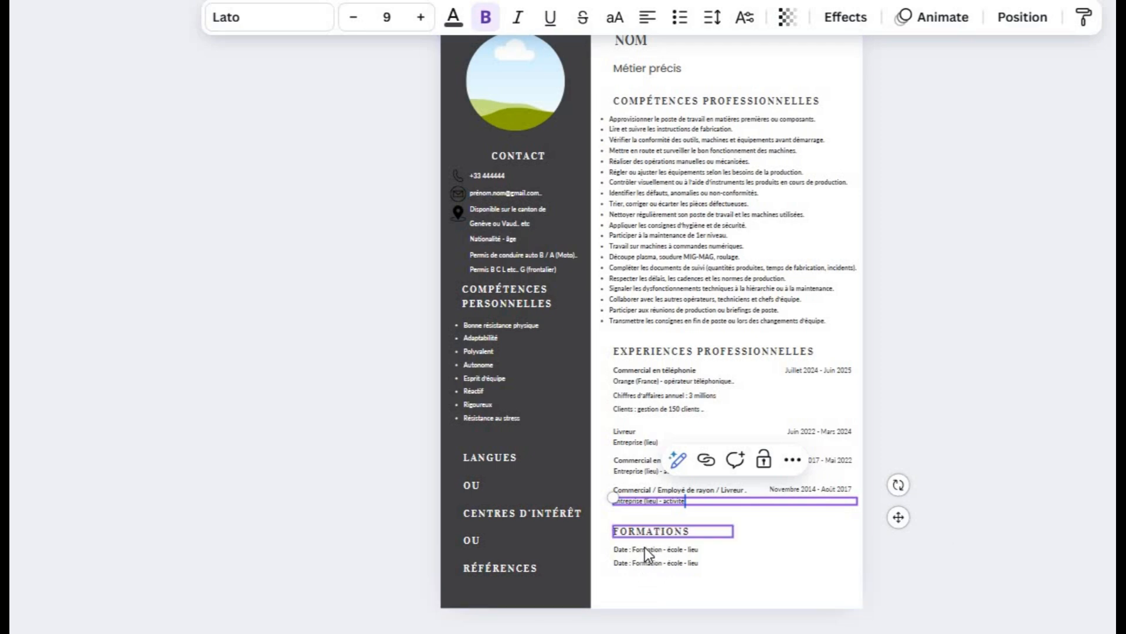
click(648, 531)
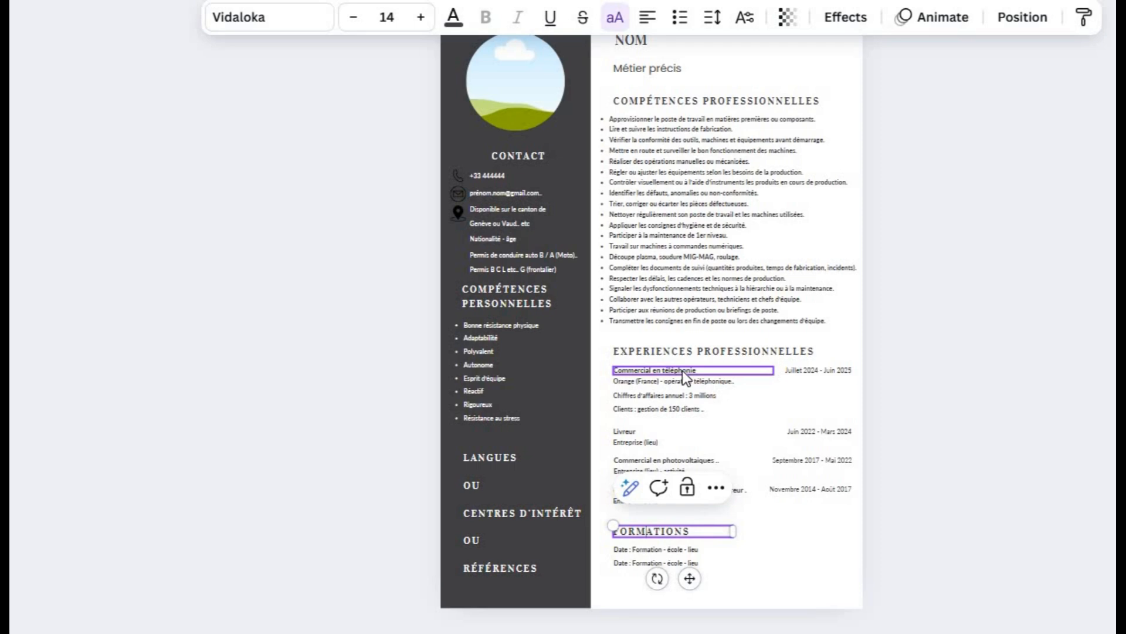
click(903, 522)
triple_click(650, 560)
triple_click(648, 552)
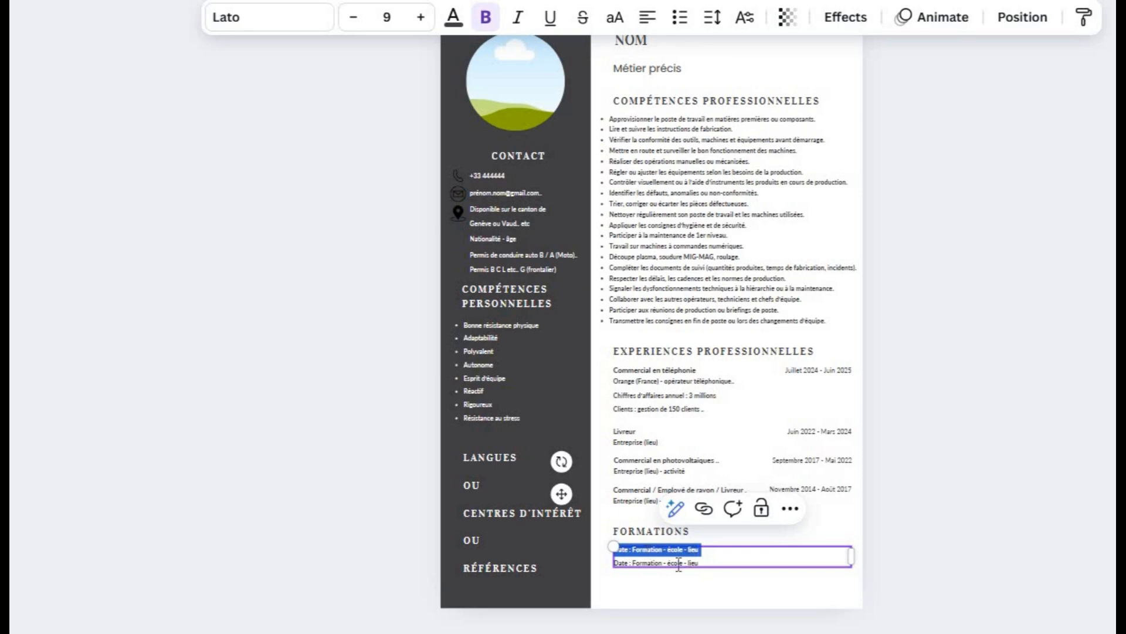
triple_click(656, 560)
click(637, 567)
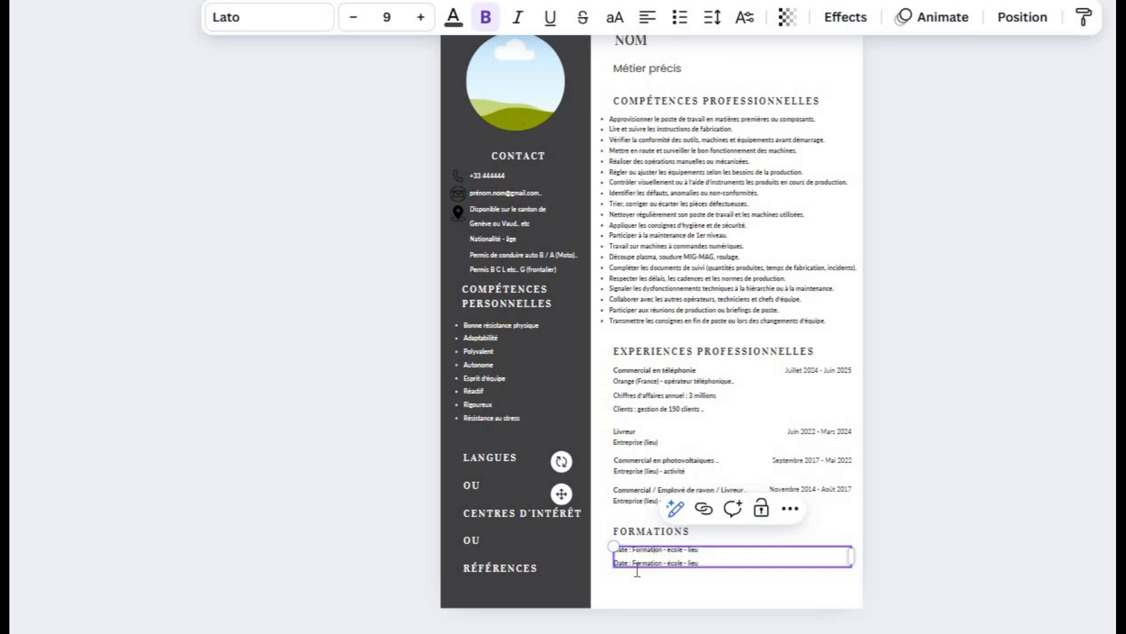
triple_click(637, 553)
click(638, 554)
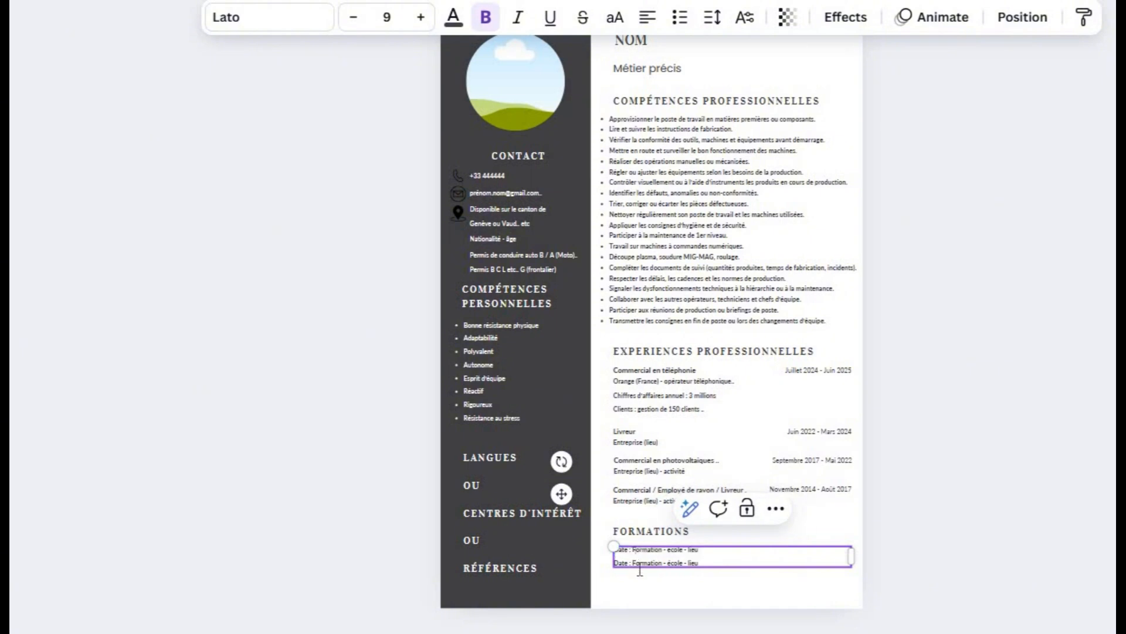
triple_click(638, 555)
click(640, 568)
triple_click(640, 561)
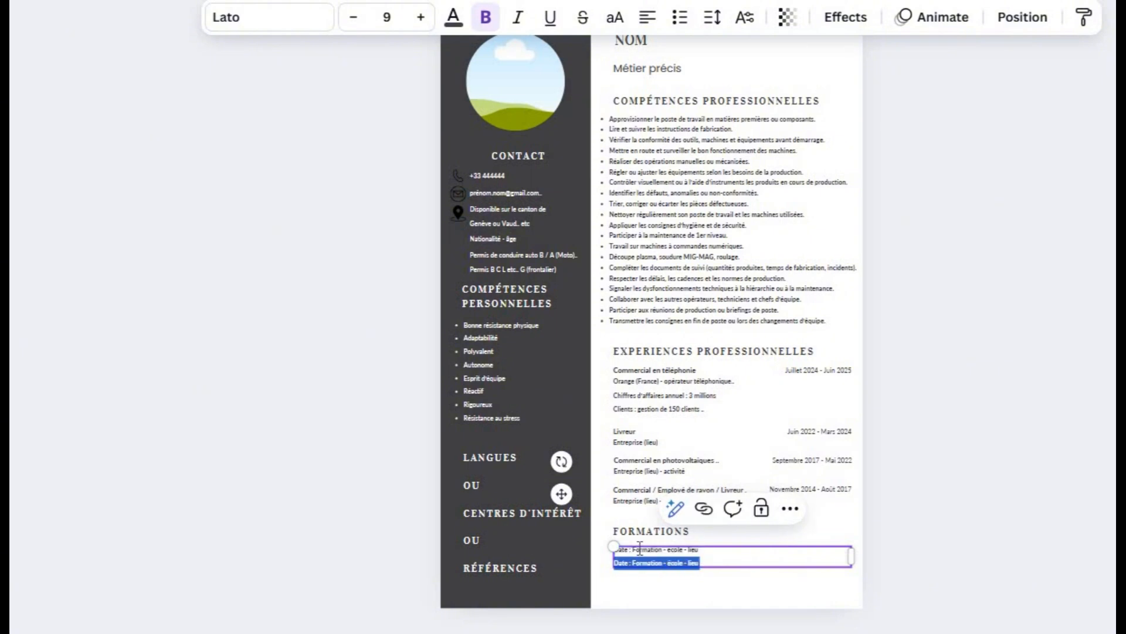
click(638, 551)
key(Escape)
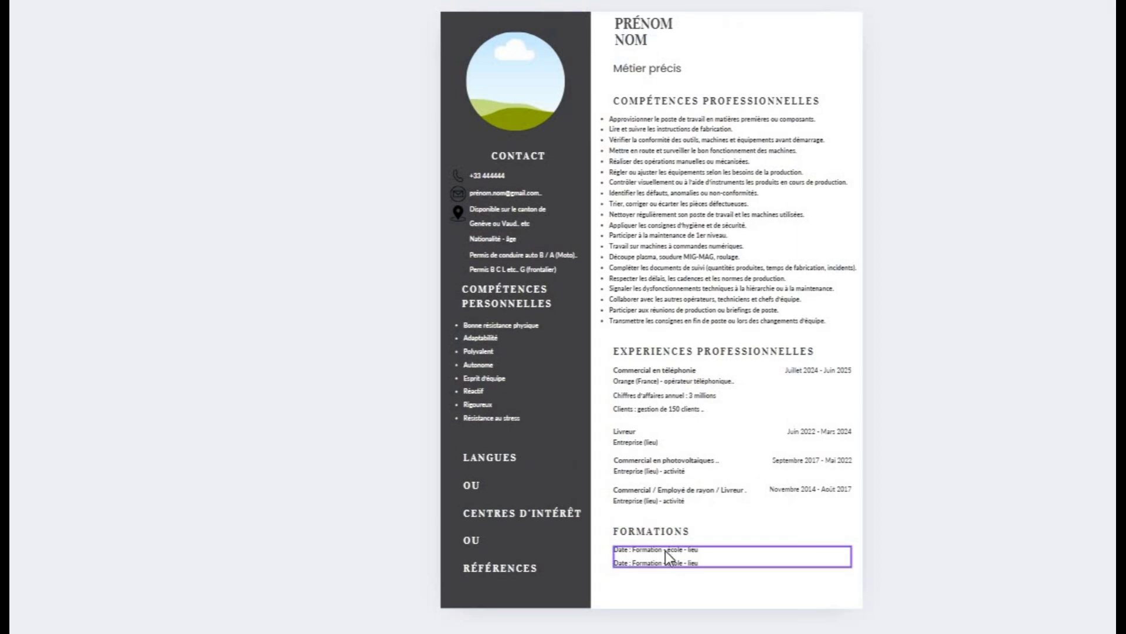
triple_click(648, 550)
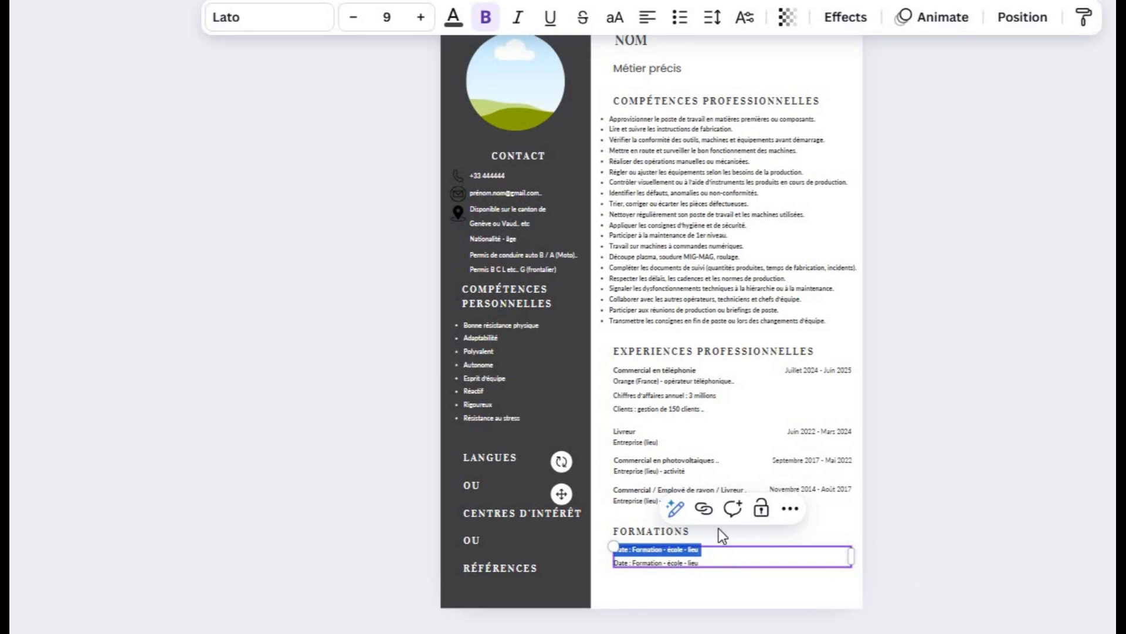
key(Escape)
triple_click(659, 550)
key(Right)
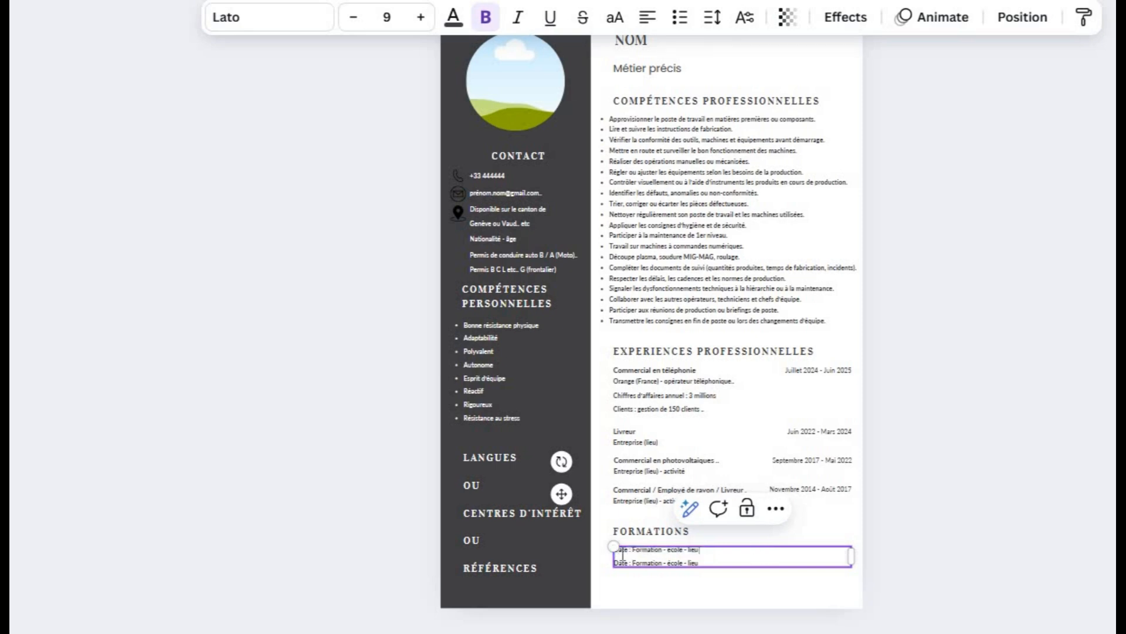
Replace the word "Formation" in the first line under FORMATIONS with "Master en RH".
double_click(654, 550)
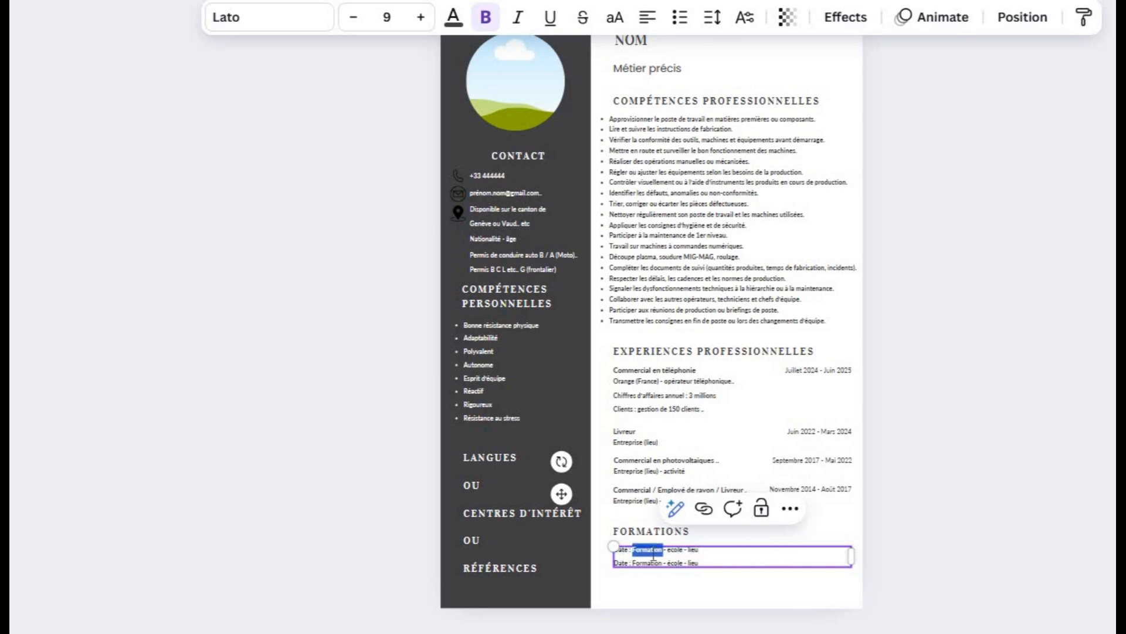
text(Matse rne)
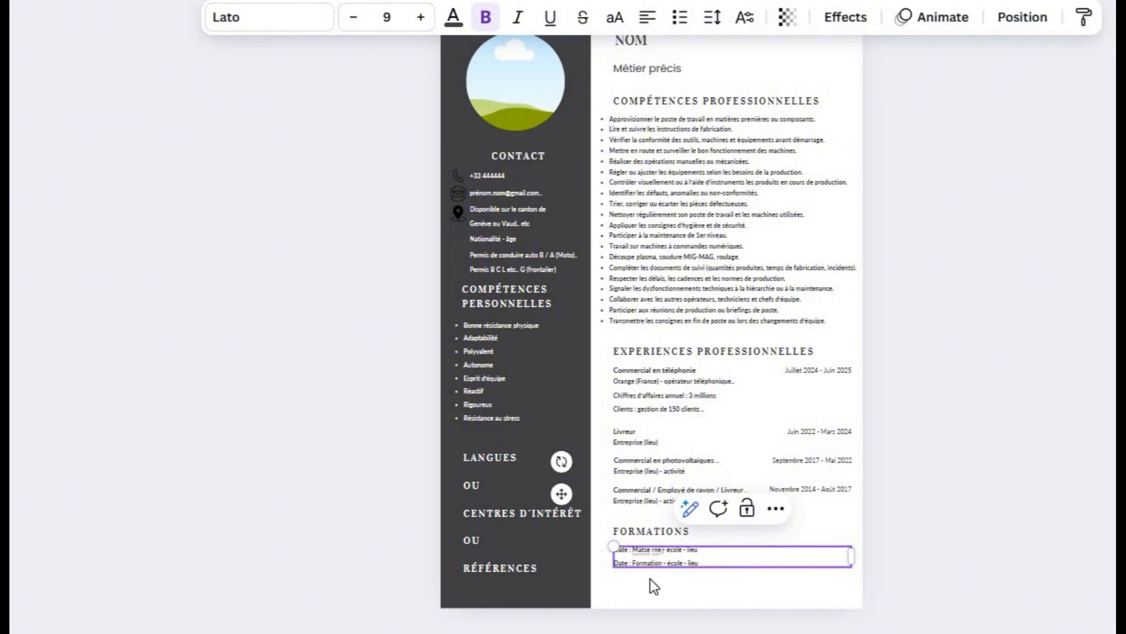
key(BackSpace)
key(BackSpace)
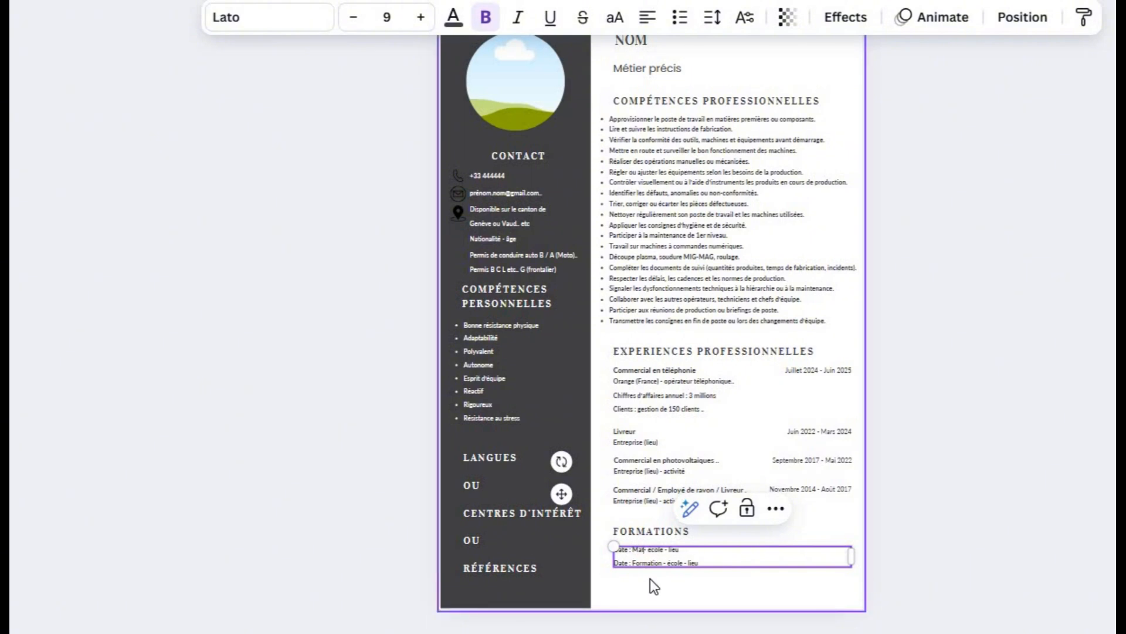
text(er en RGH)
key(BackSpace)
Replace the word "Formation" in the second line under FORMATIONS with "Bachelor (Licence)".
double_click(641, 562)
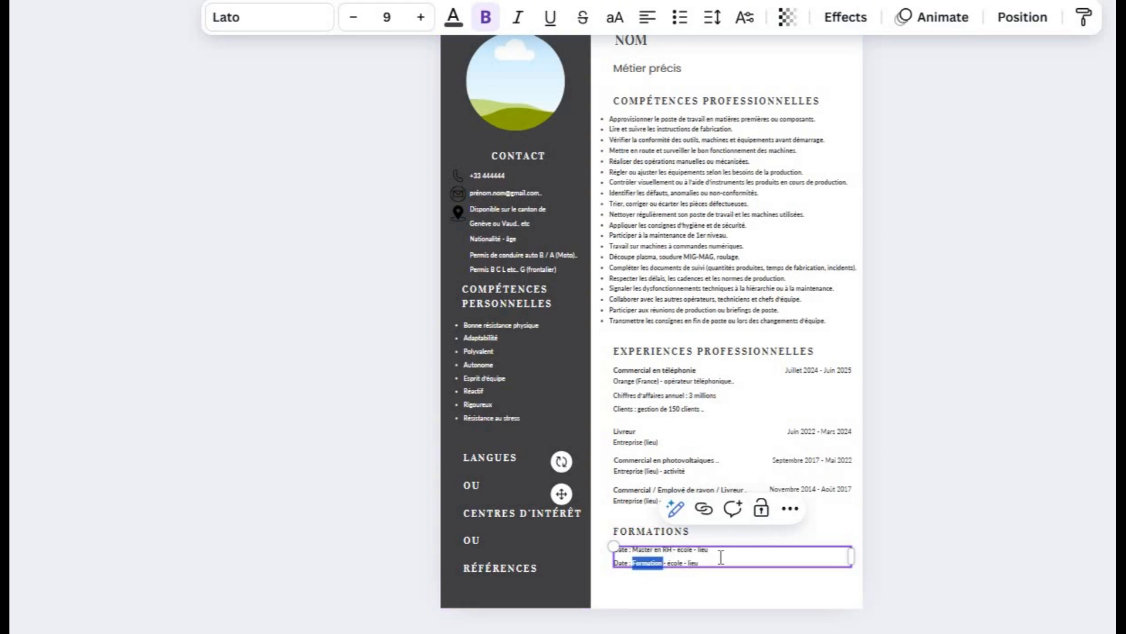
text(Bachelor)
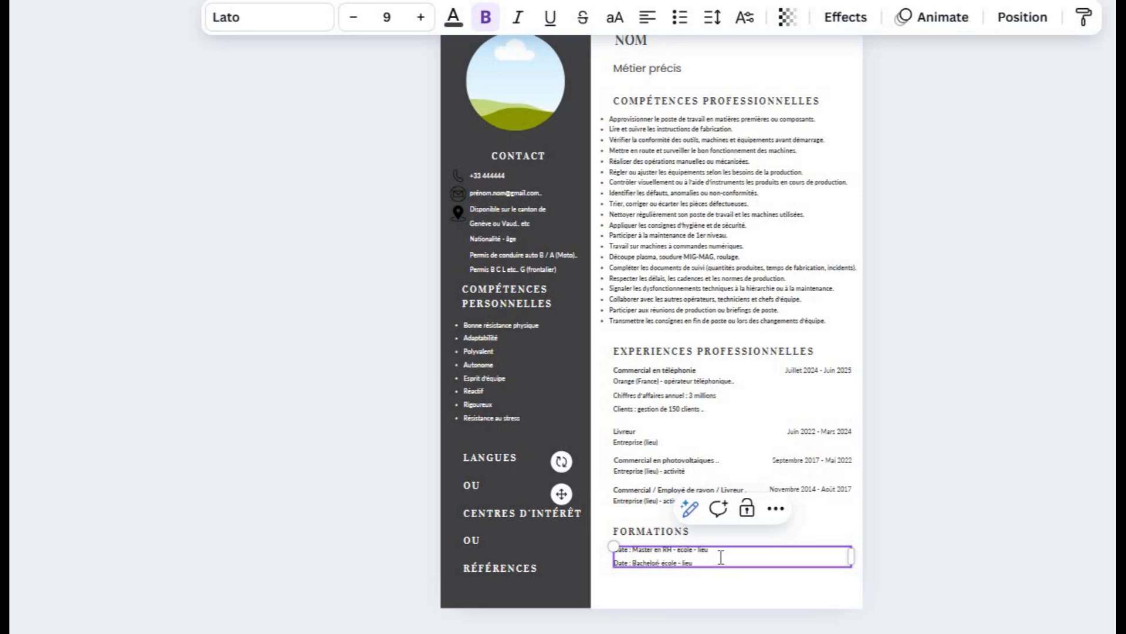
text( (Licence))
Add a third line "Date : Formation de secouriste - France" below the Bachelor line under FORMATIONS.
click(731, 559)
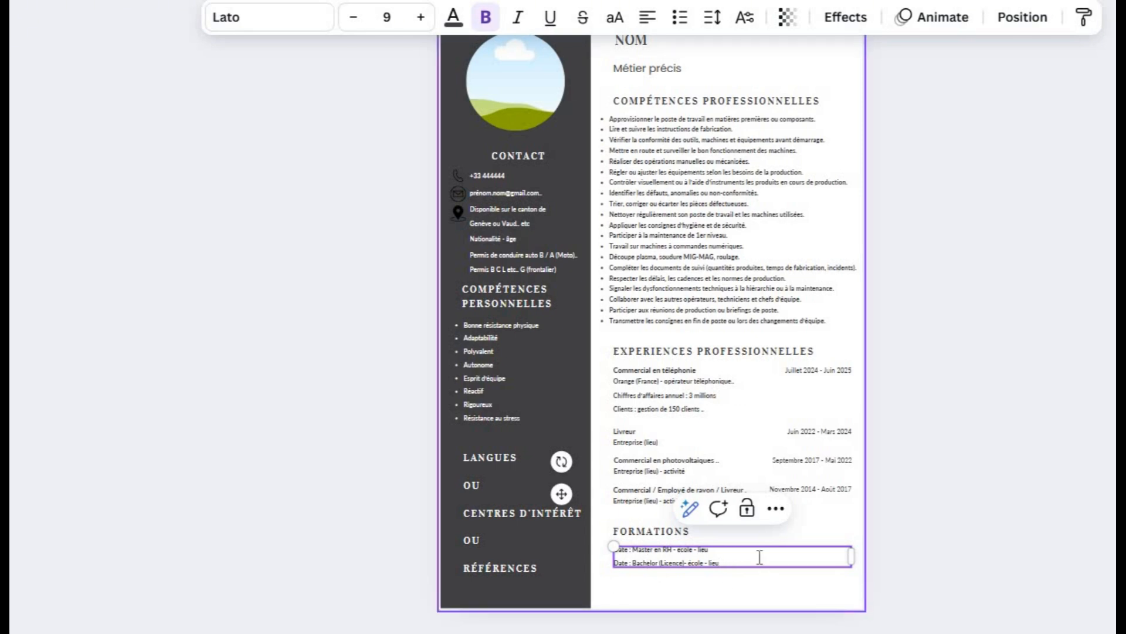
key(Escape)
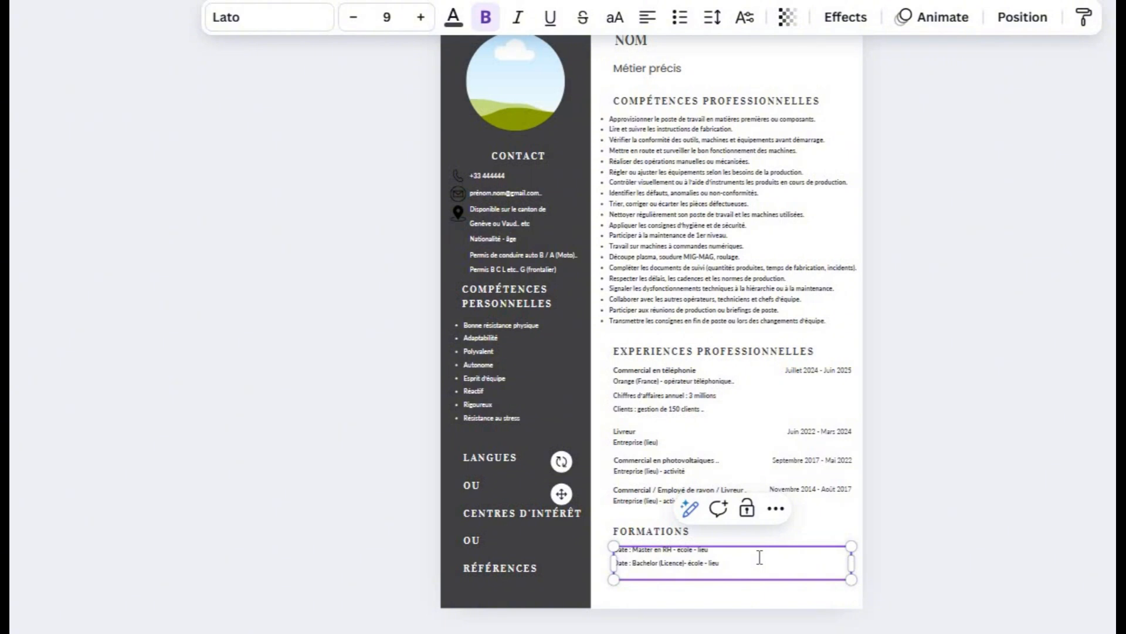
text(Date : Formation de secouriste - France)
click(364, 422)
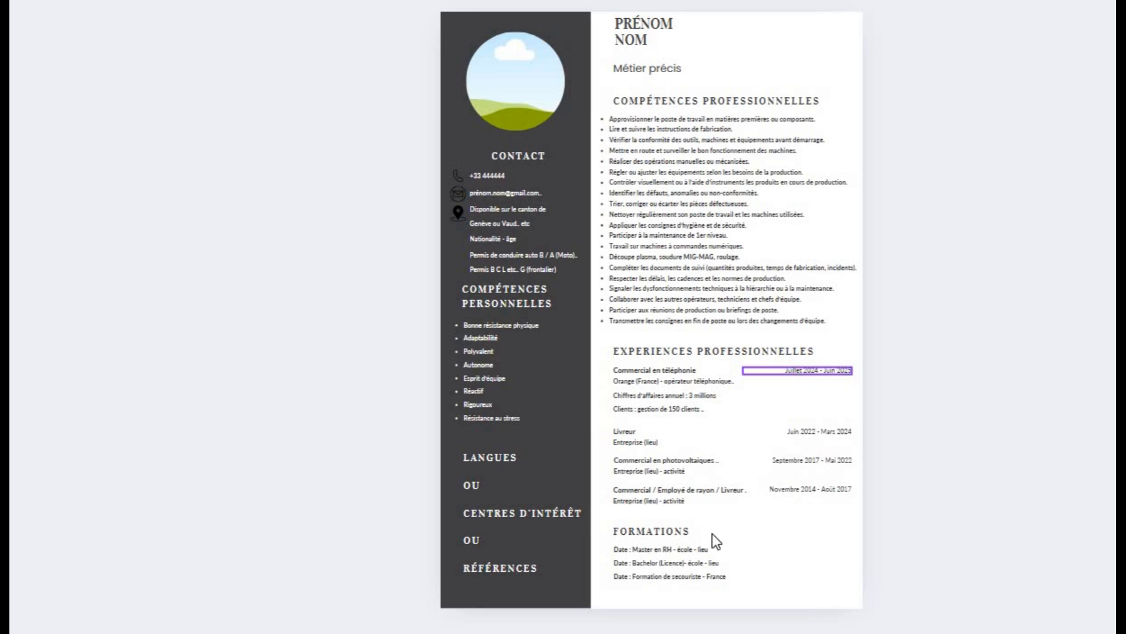
Move the COMPÉTENCES PERSONNELLES heading and its skills list slightly lower in the sidebar, leaving a gap below the contact details.
click(788, 550)
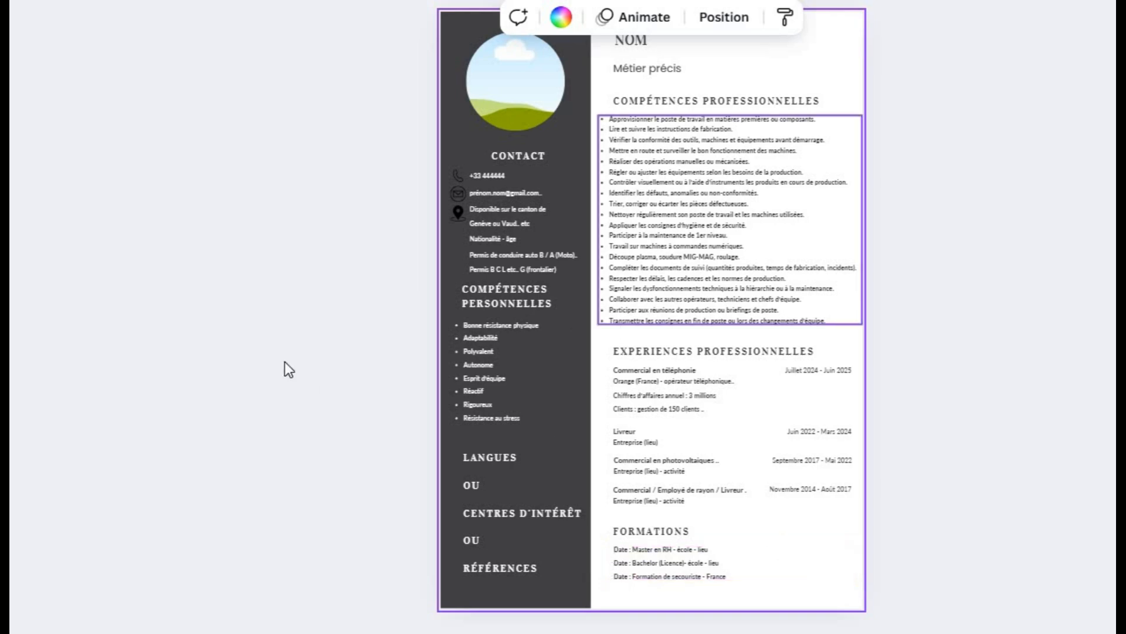
click(504, 294)
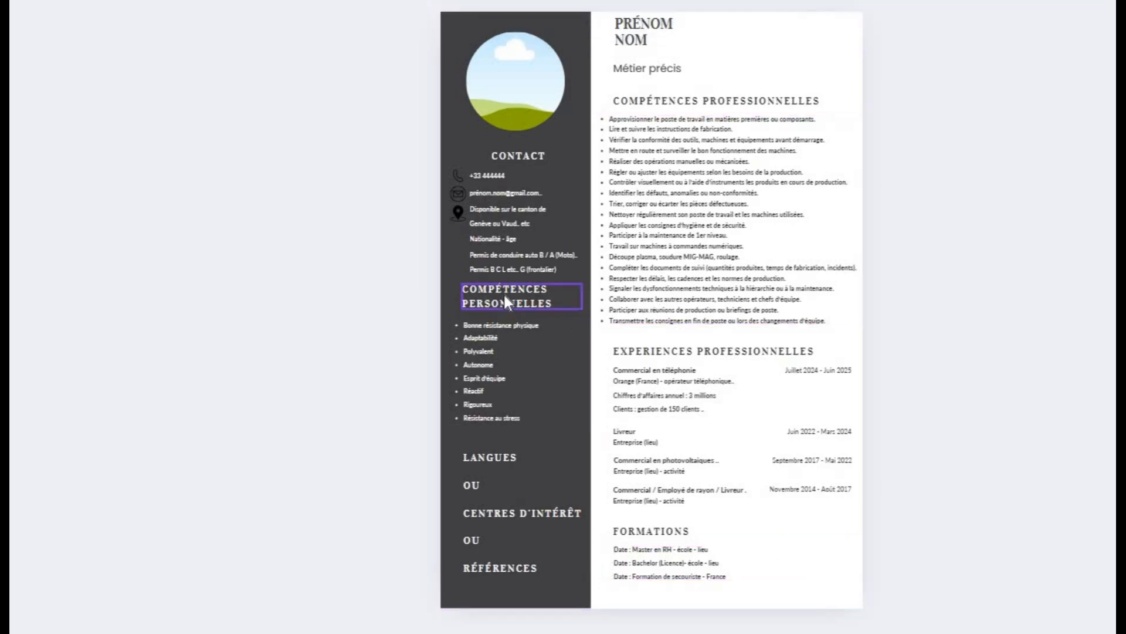
click(488, 352)
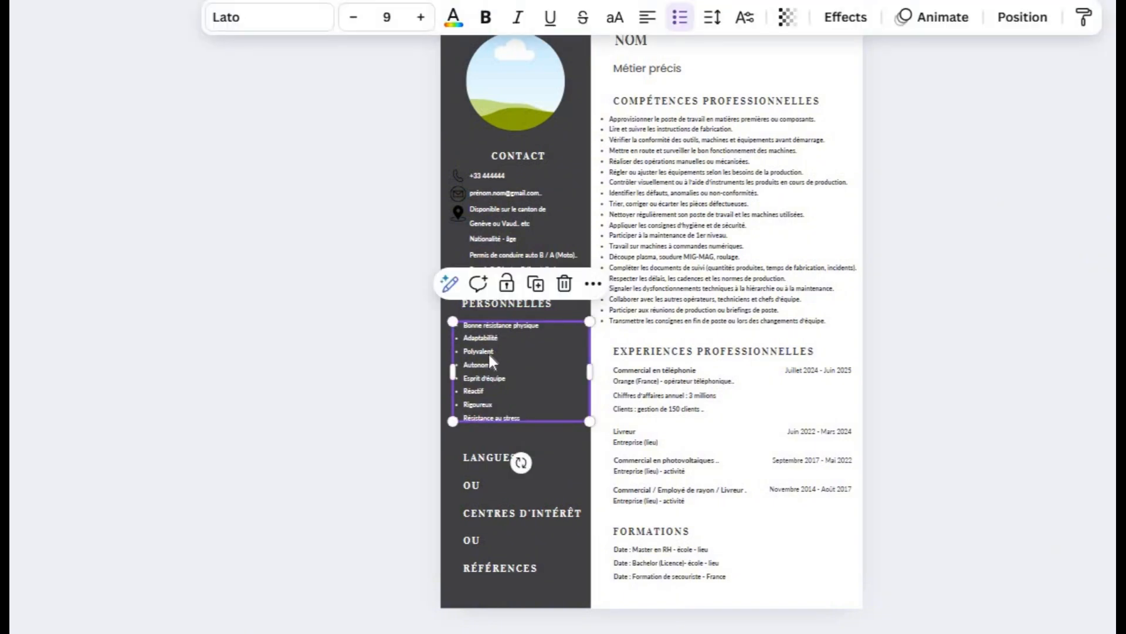
drag(488, 355, 488, 313)
click(485, 311)
click(489, 303)
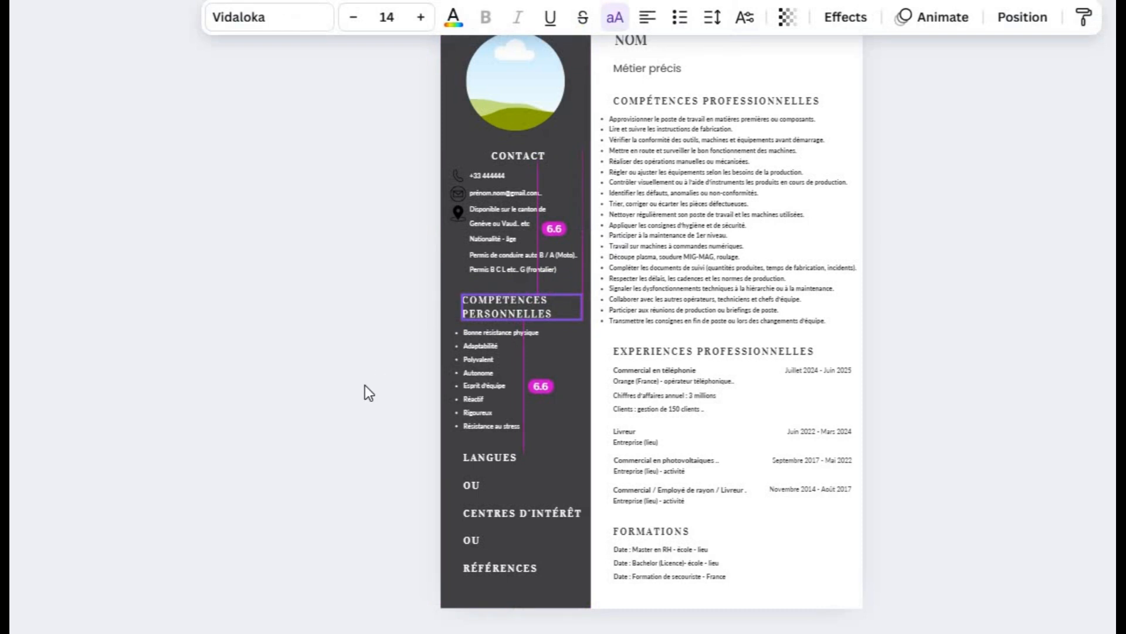
click(364, 385)
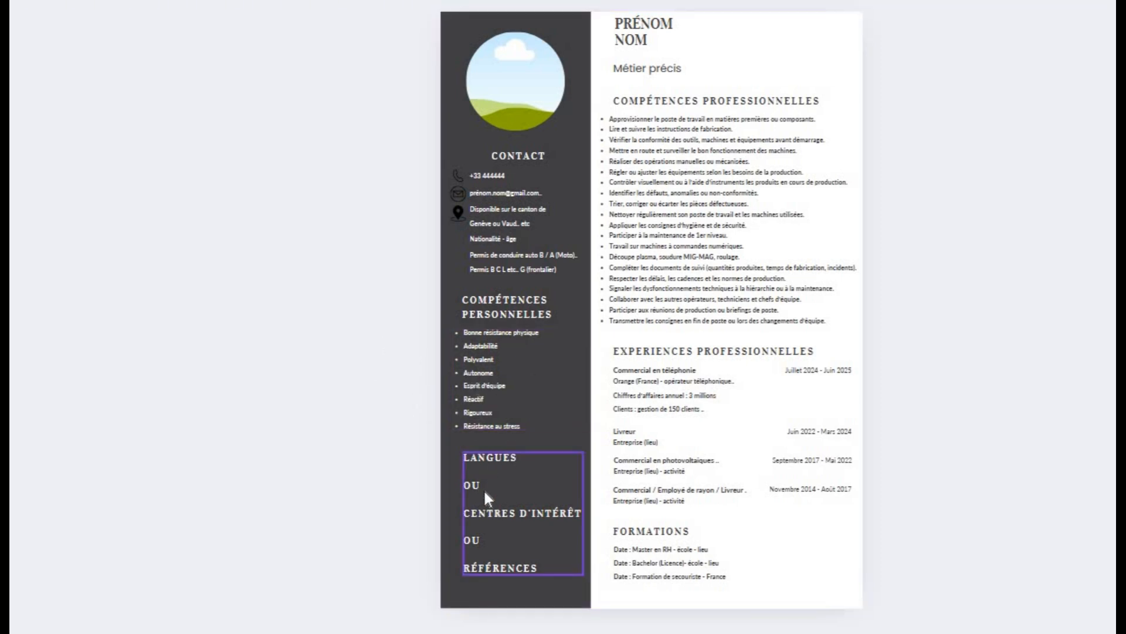
Widen the LANGUES / CENTRES D'INTÉRÊT / RÉFÉRENCES text box slightly toward the outer edge of the sidebar.
double_click(498, 456)
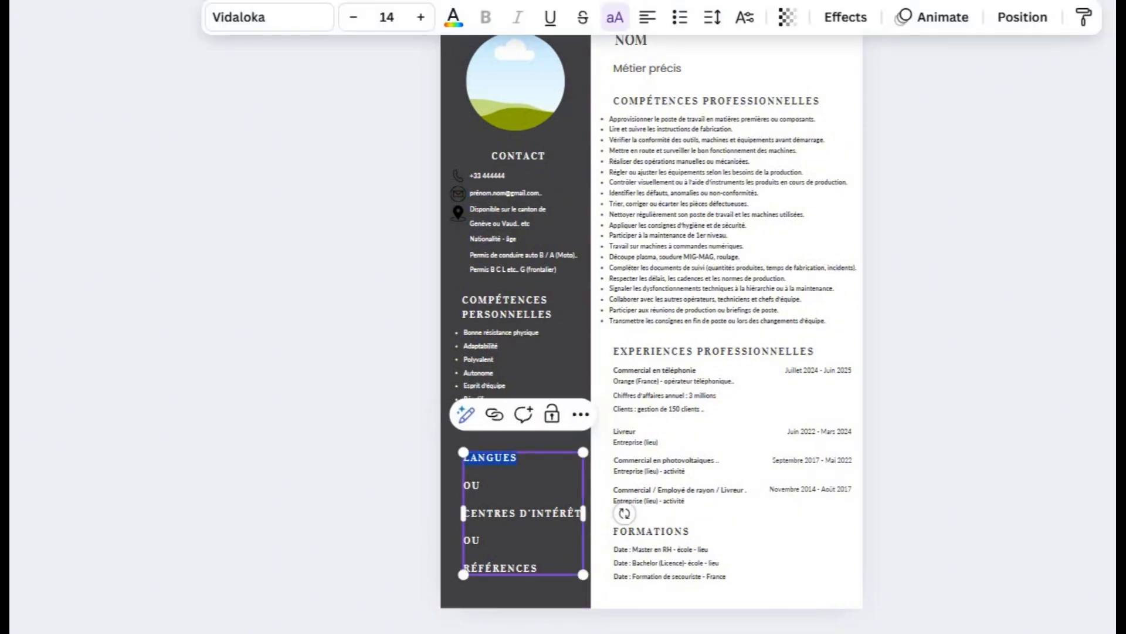
click(517, 458)
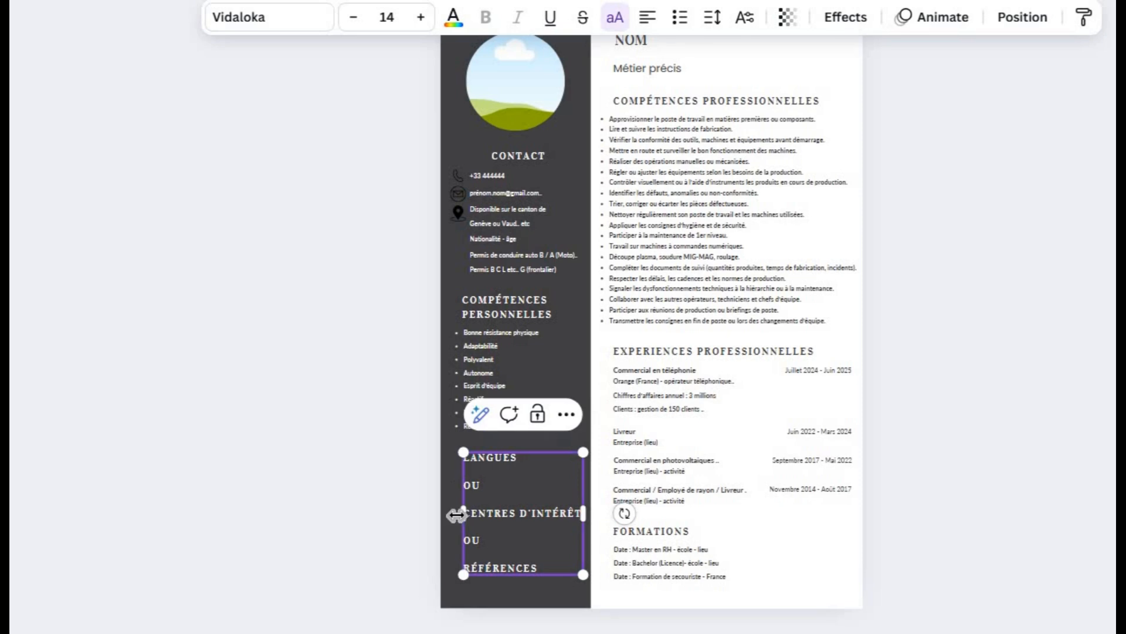
drag(457, 515, 410, 534)
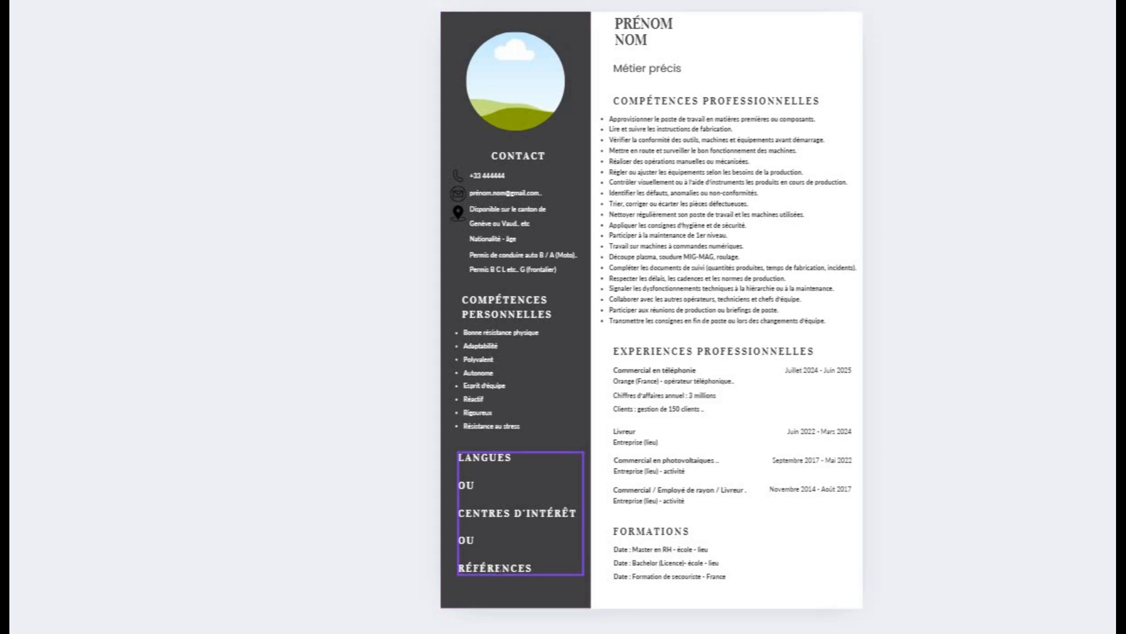
click(468, 456)
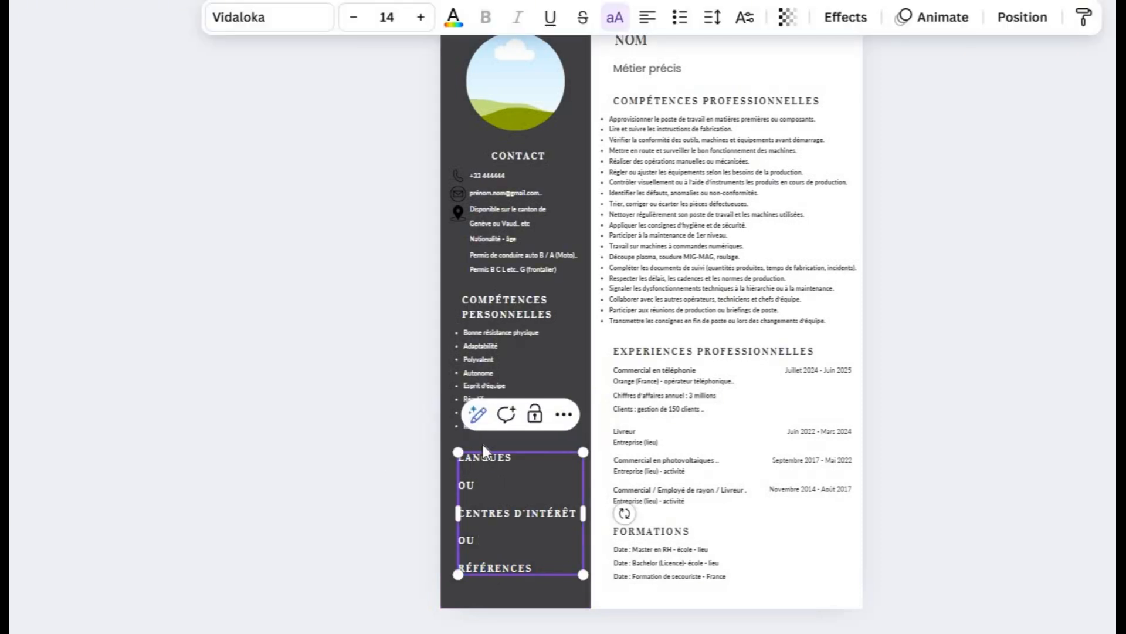
click(427, 455)
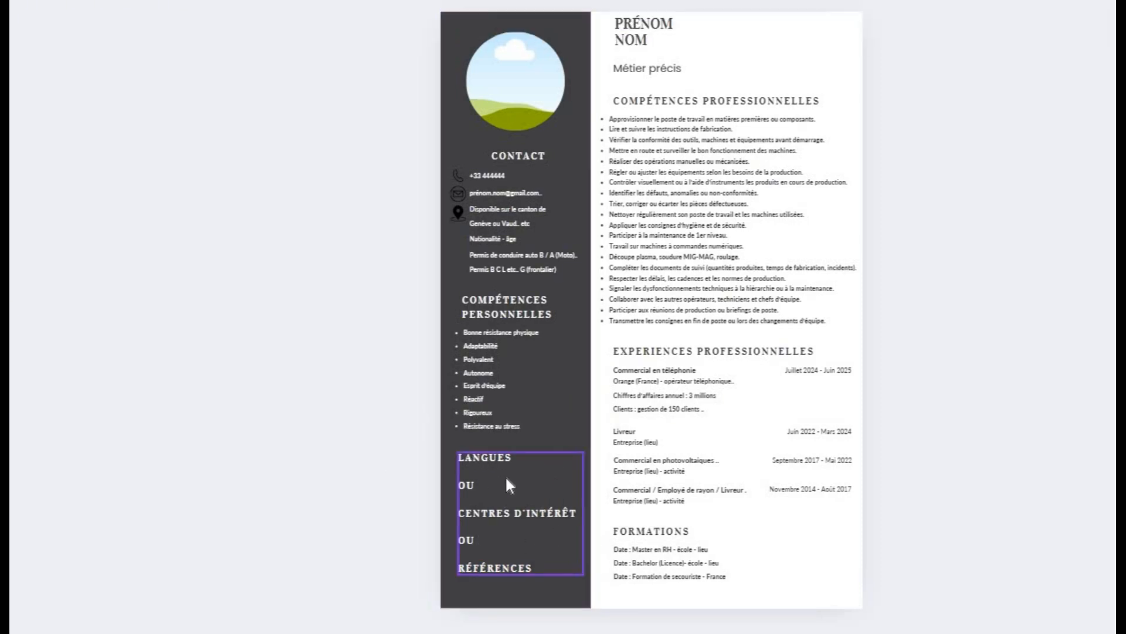
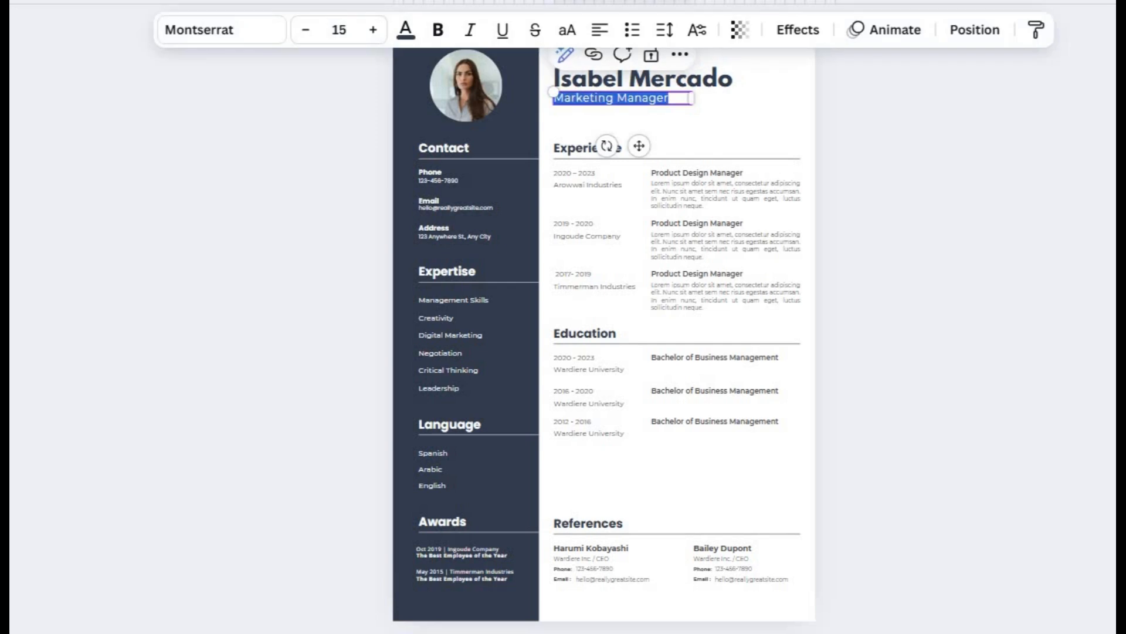
Replace the "Awards" heading in the sidebar with "Centre etc..".
click(576, 98)
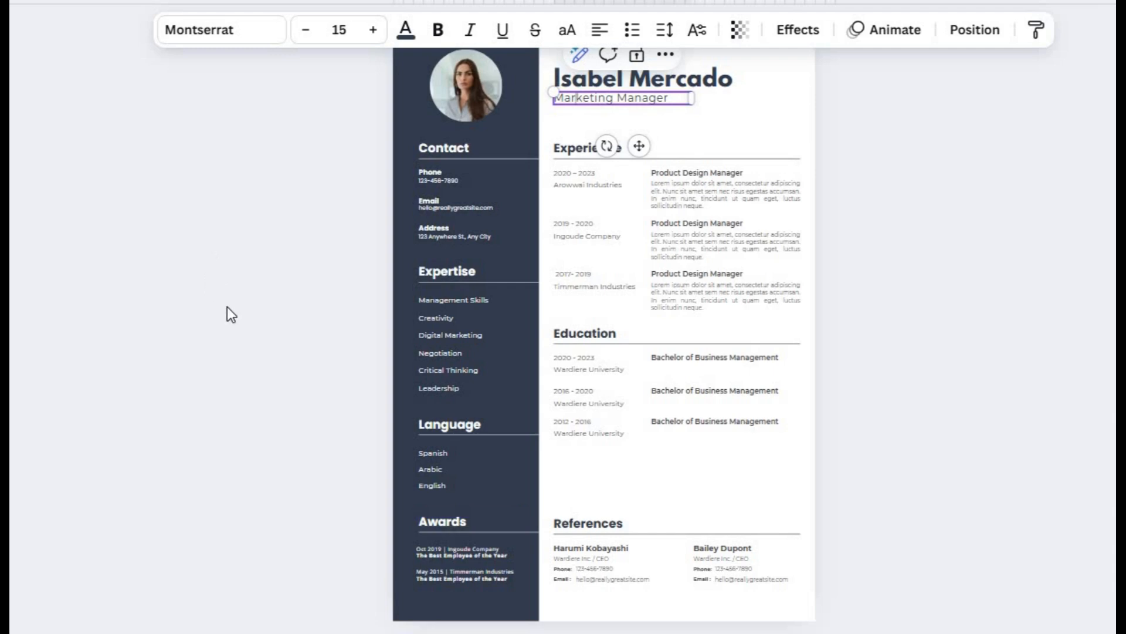
double_click(455, 520)
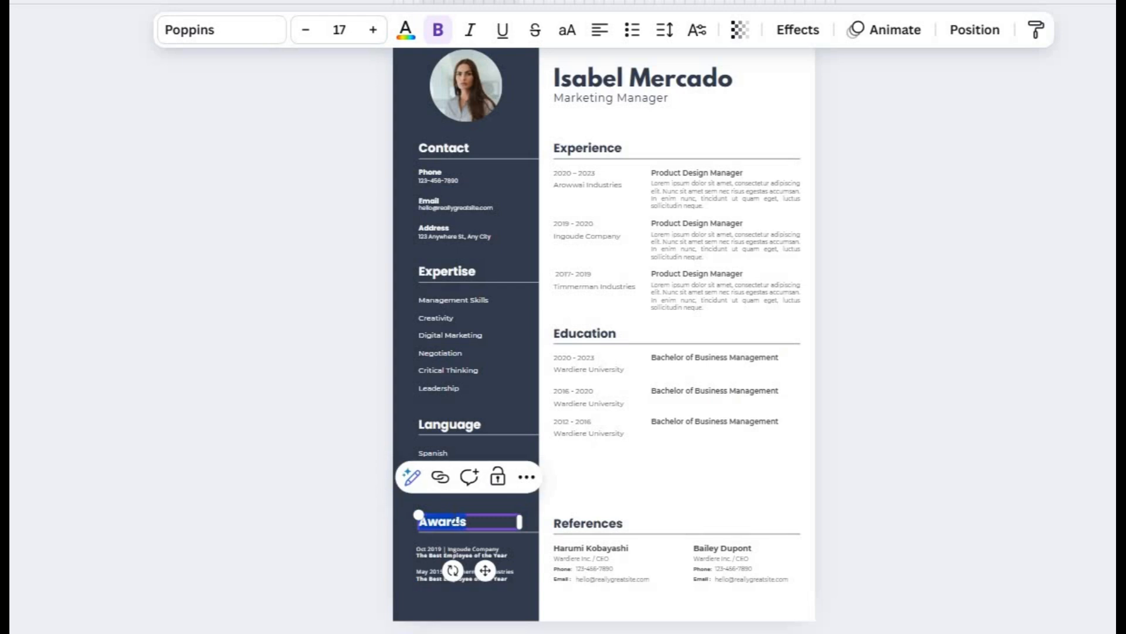
text(Centres)
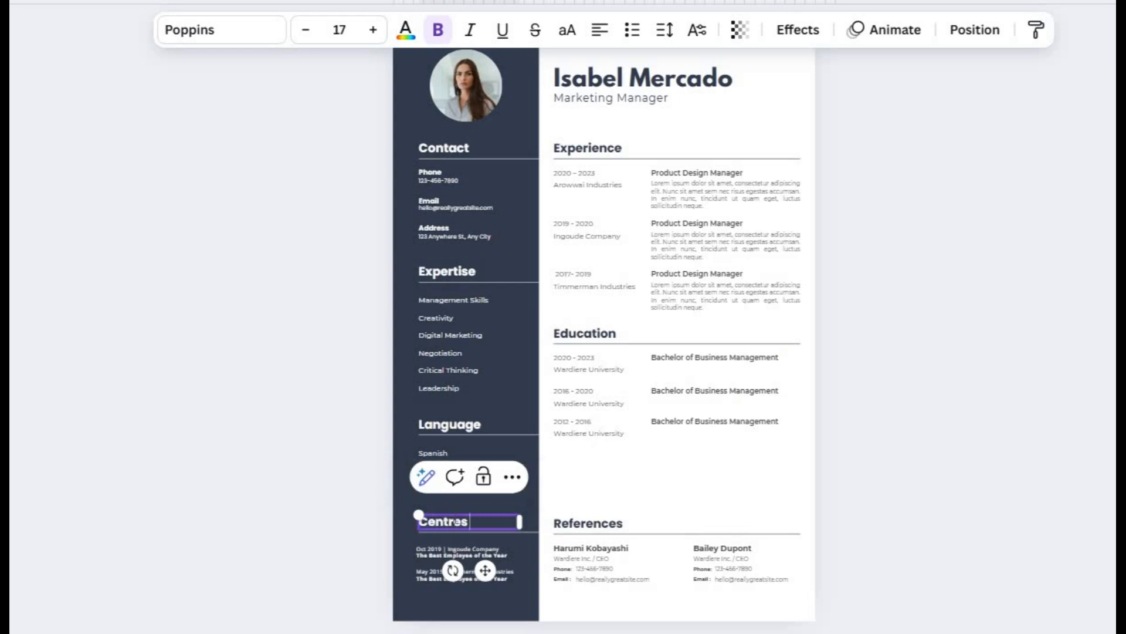
key(BackSpace)
text(etc..)
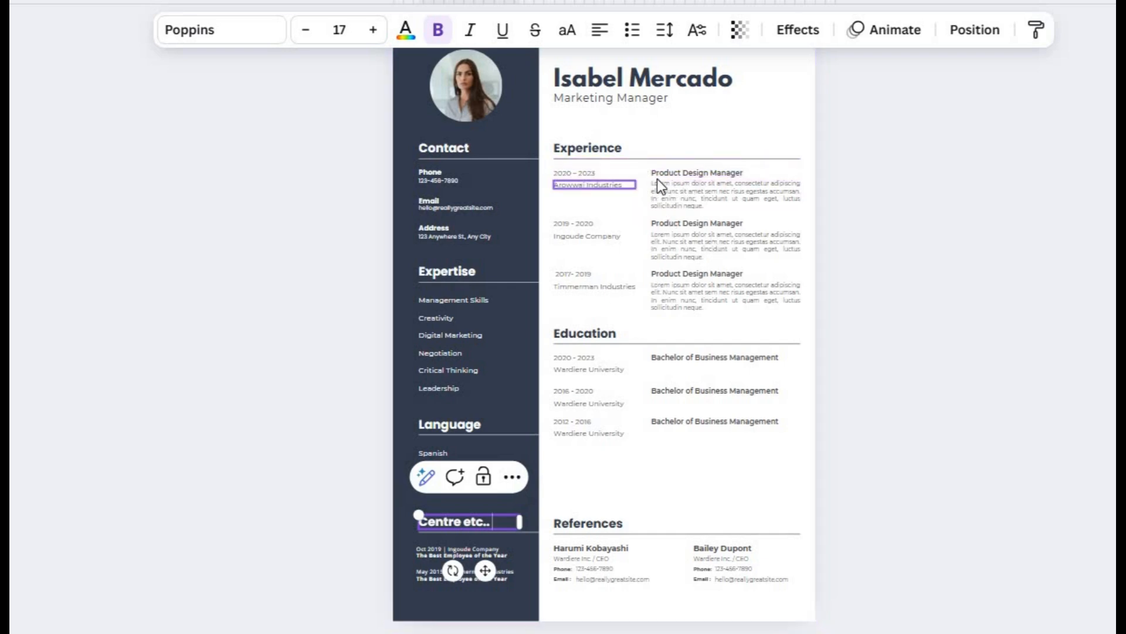
scroll(657, 179, up, 1)
scroll(618, 173, down, 1)
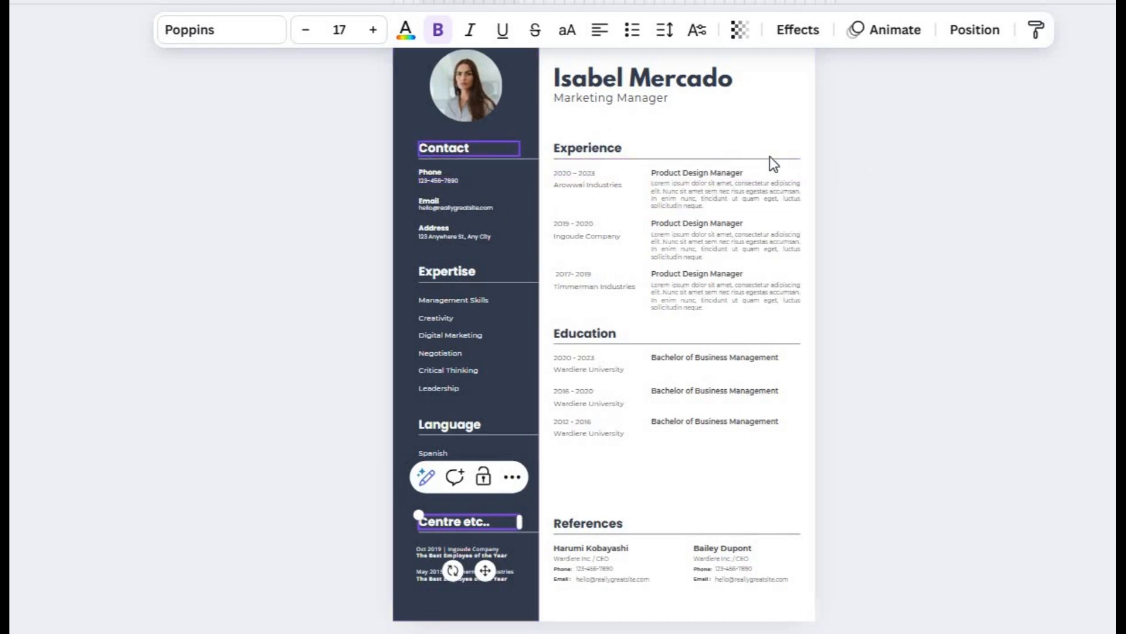
Add "(activité de l'entreprise)" on a new line below the company name of the 2020 – 2023 experience entry.
double_click(586, 174)
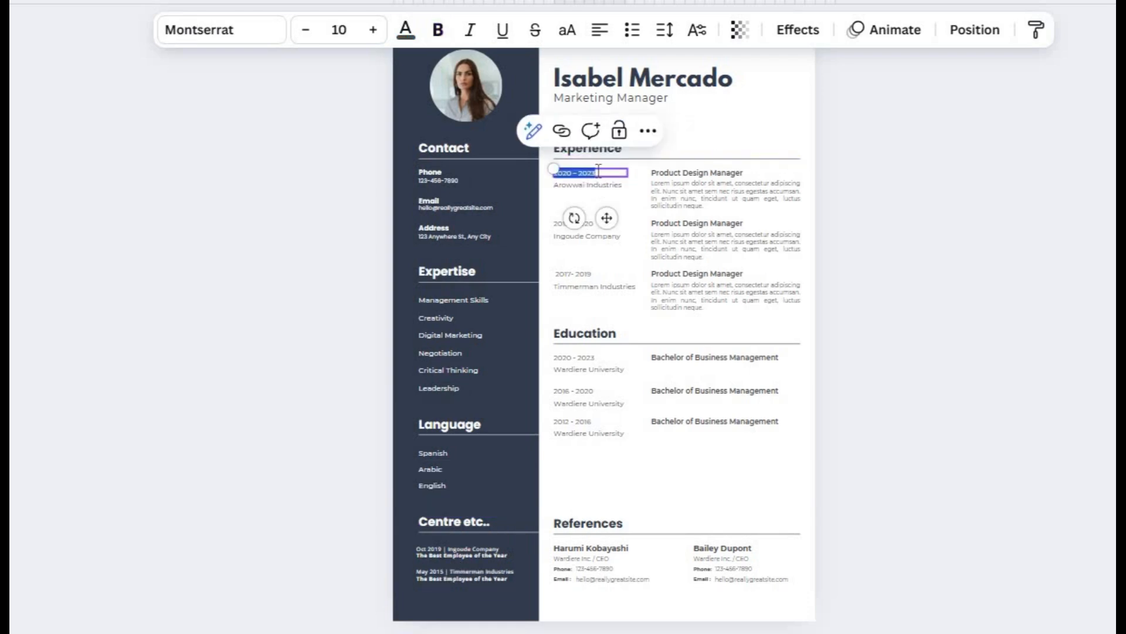
click(383, 165)
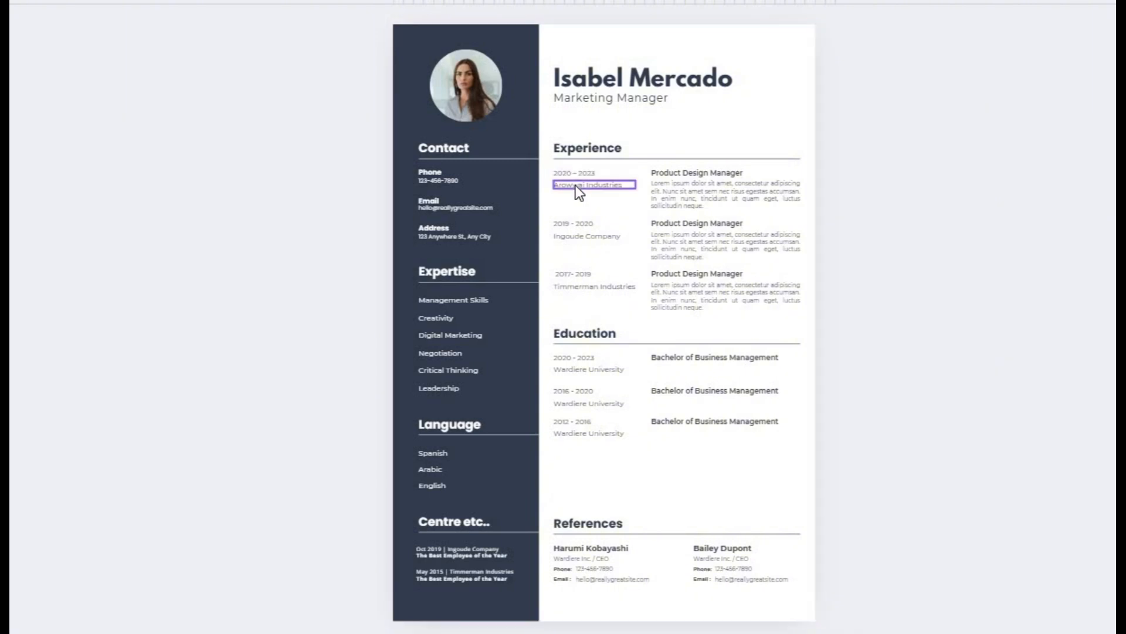
double_click(595, 184)
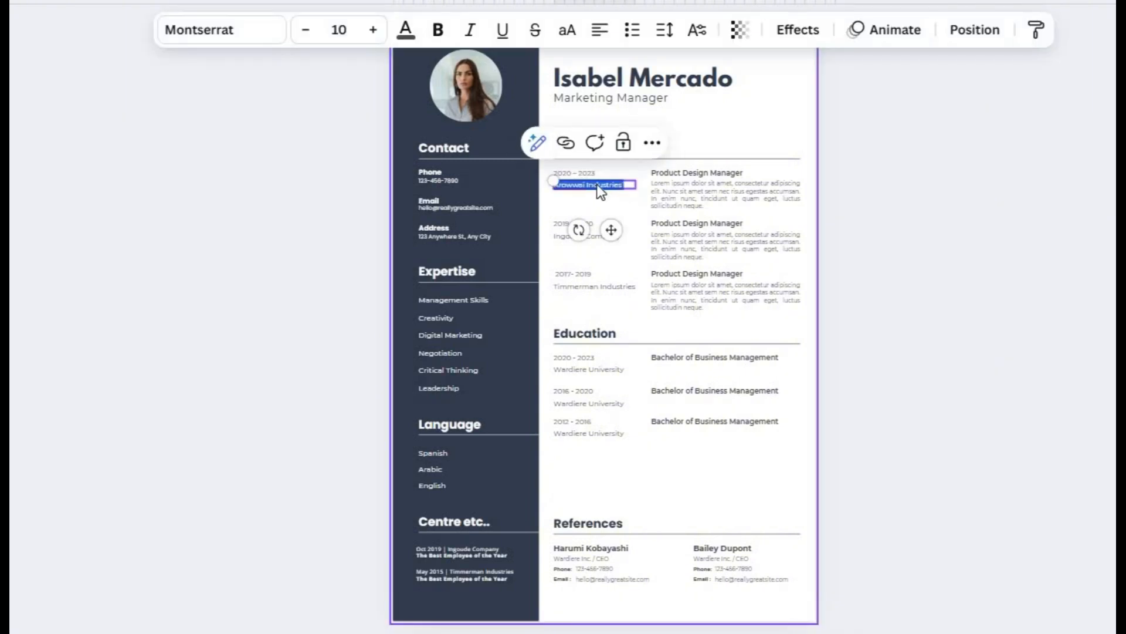
click(640, 186)
double_click(628, 186)
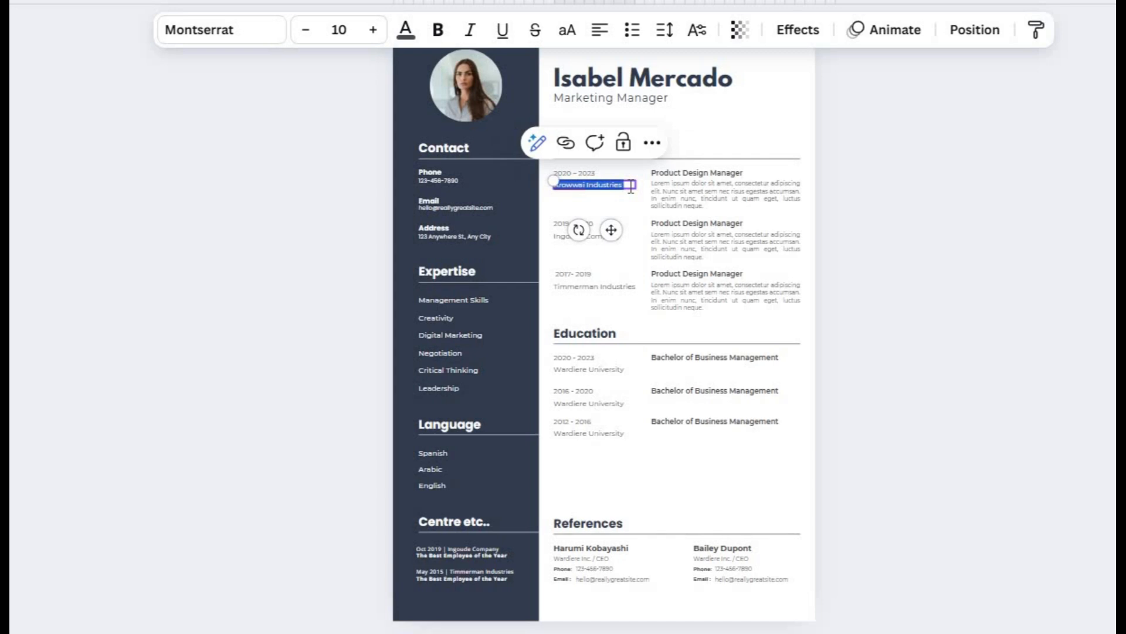
click(630, 186)
key(Return)
text(laczivi)
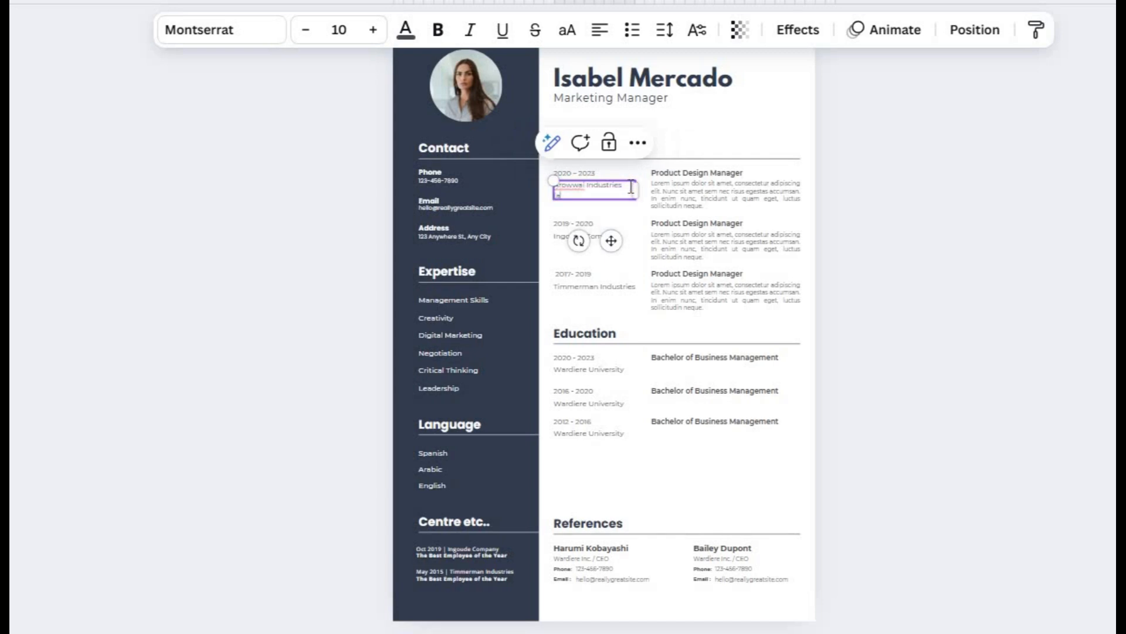
key(BackSpace)
key(BackSpace)
key(BackSpace)
key(BackSpace)
text(zi)
key(BackSpace)
key(BackSpace)
text(ti)
text(viz)
key(BackSpace)
key(BackSpace)
text(izties)
key(BackSpace)
key(BackSpace)
key(BackSpace)
key(BackSpace)
key(BackSpace)
text(té de l'entreprise))
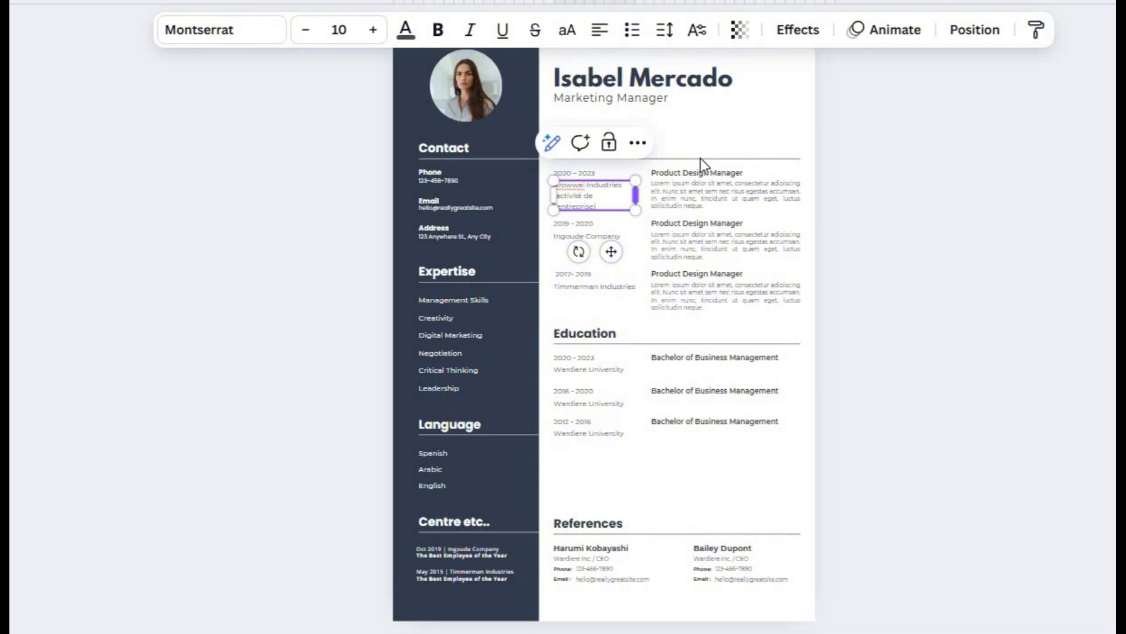
Add a new line "Réalisation .. etc" at the end of the description of the 2020 – 2023 experience entry.
double_click(692, 173)
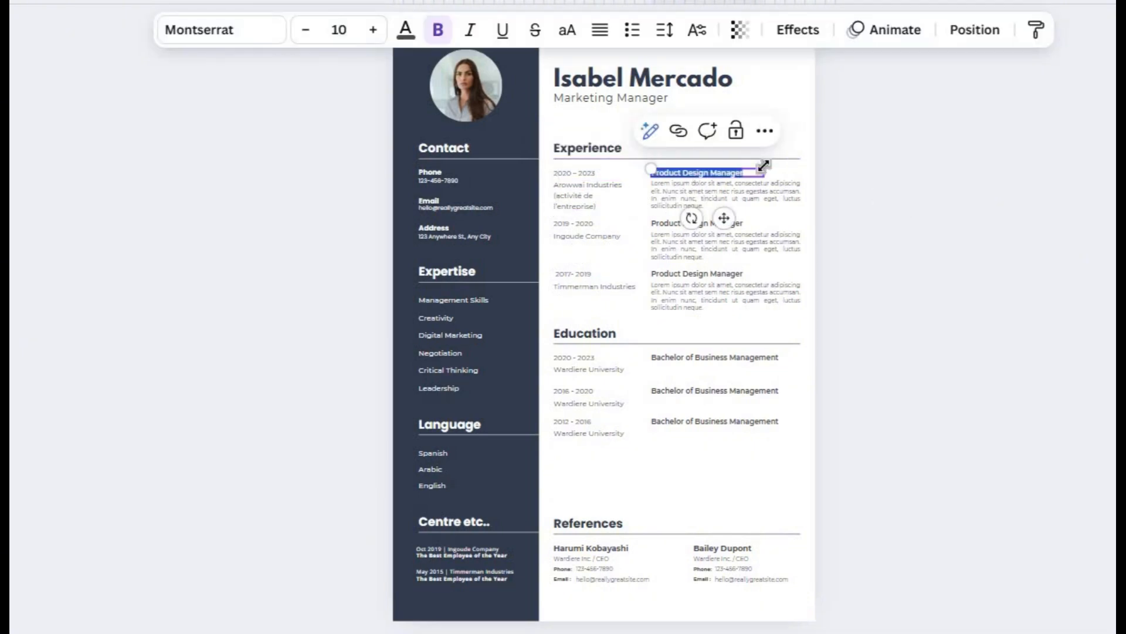
click(720, 204)
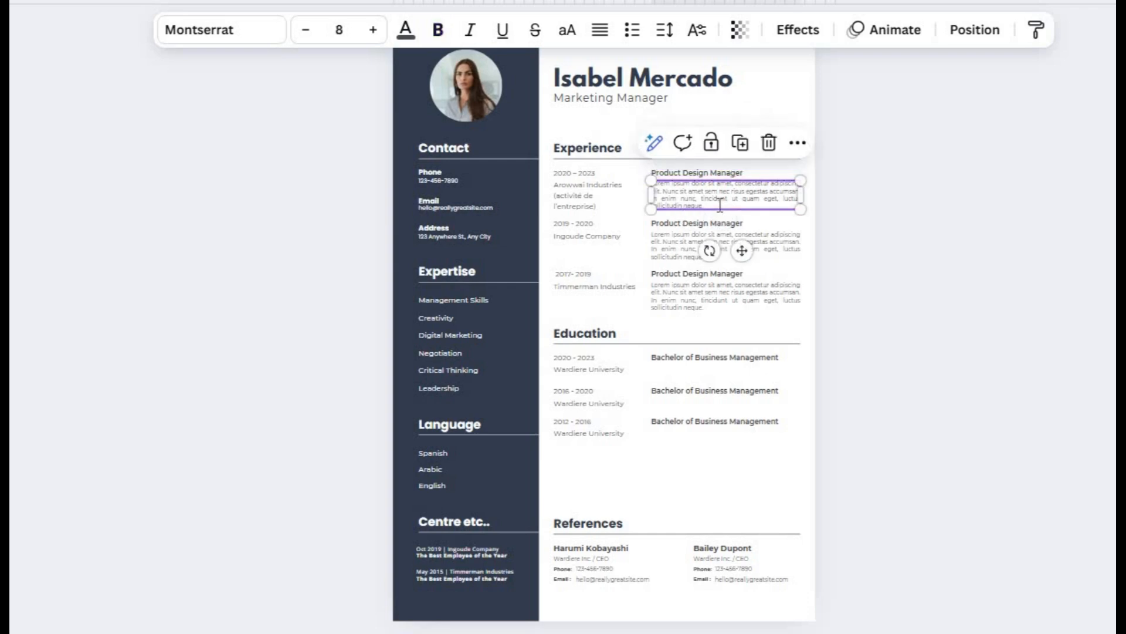
double_click(721, 205)
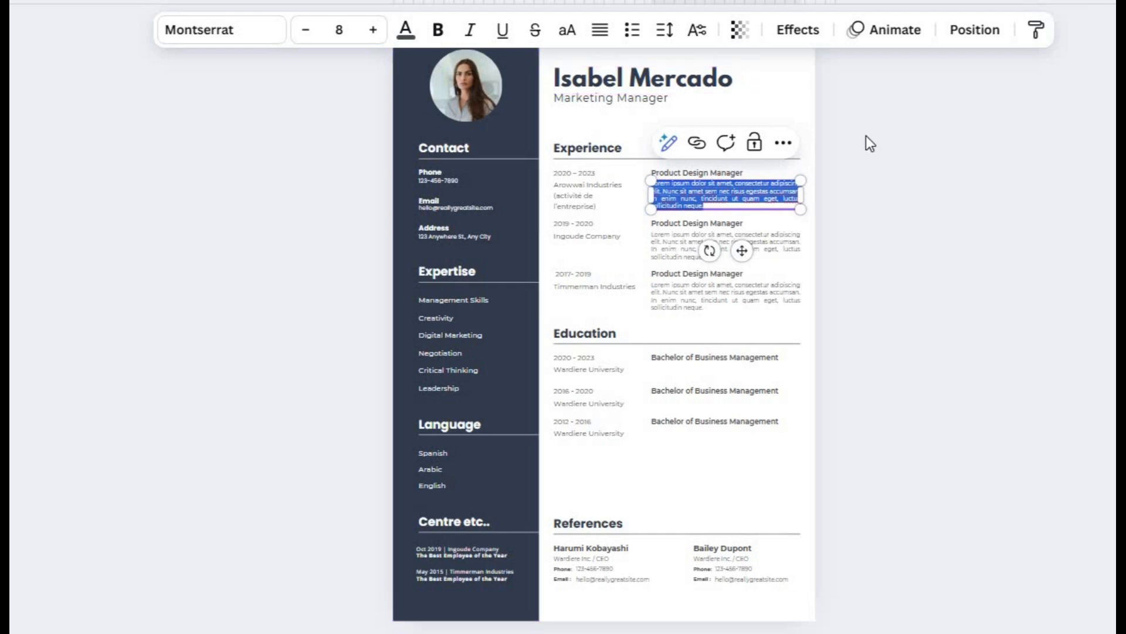
drag(708, 205, 652, 181)
click(706, 211)
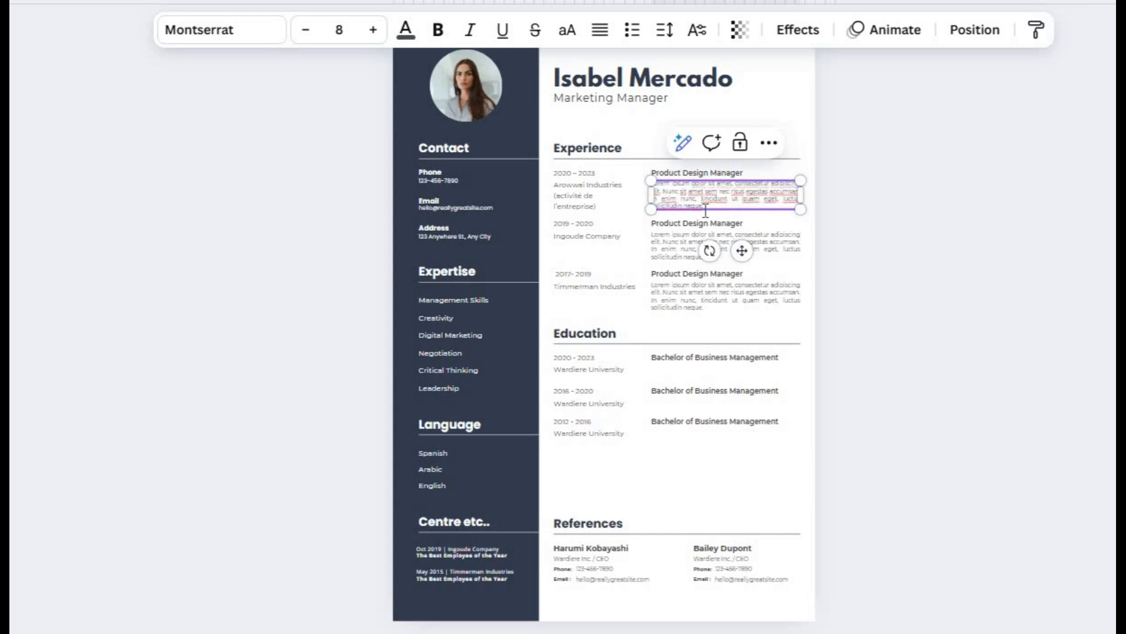
key(Return)
text(Réa)
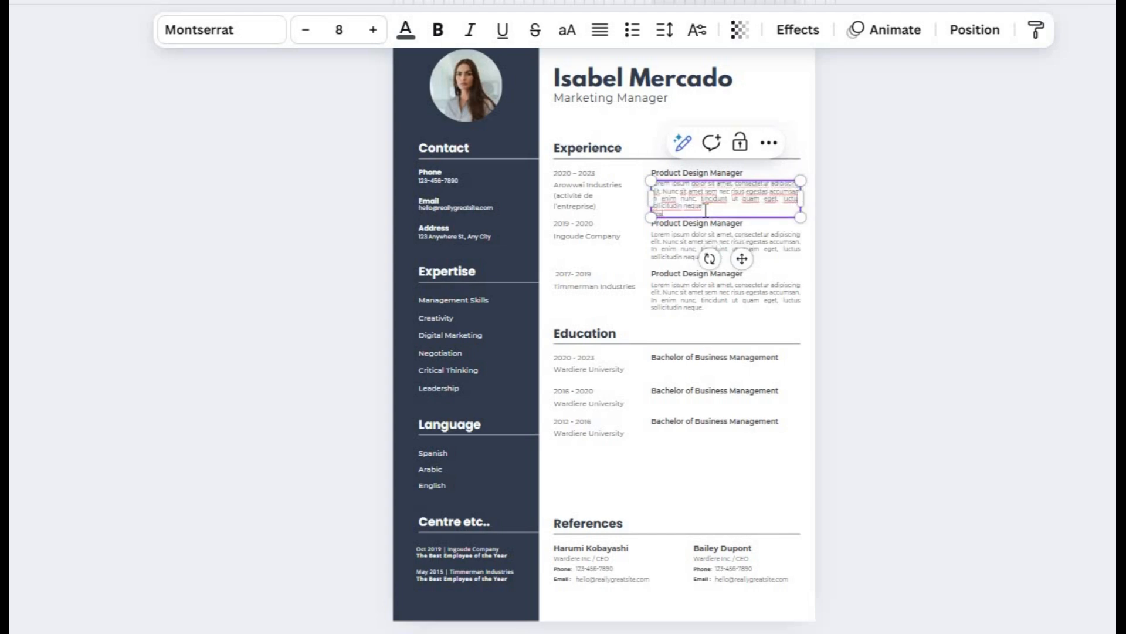
text(lisation)
text( : d)
click(614, 104)
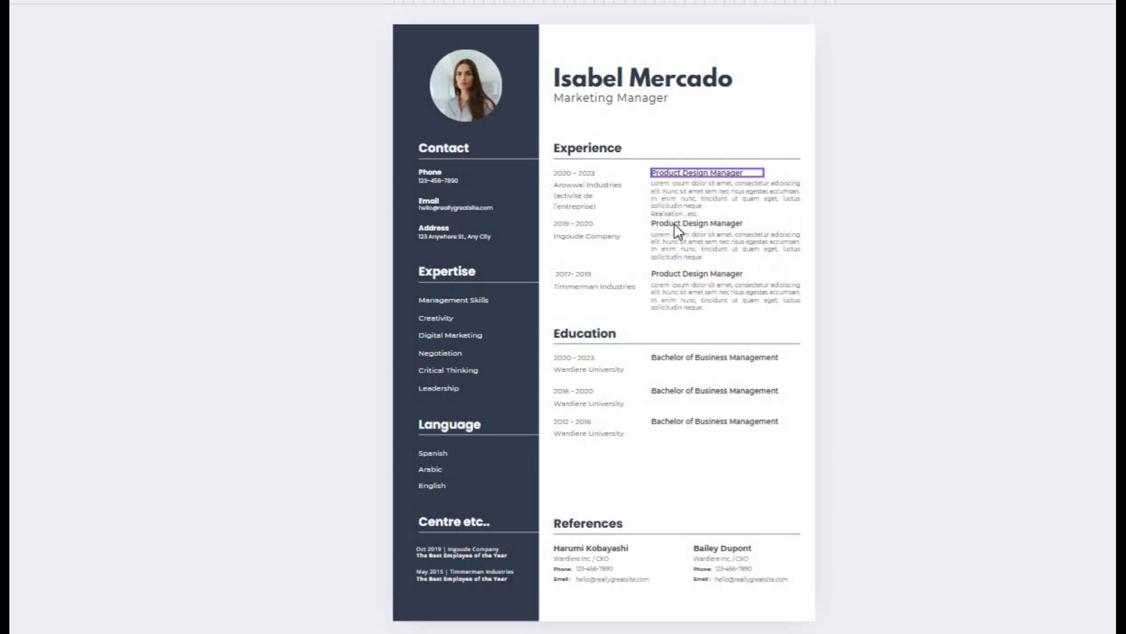
Replace the job title of the 2020 – 2023 experience entry with "Opérateur industrie chimie".
double_click(709, 171)
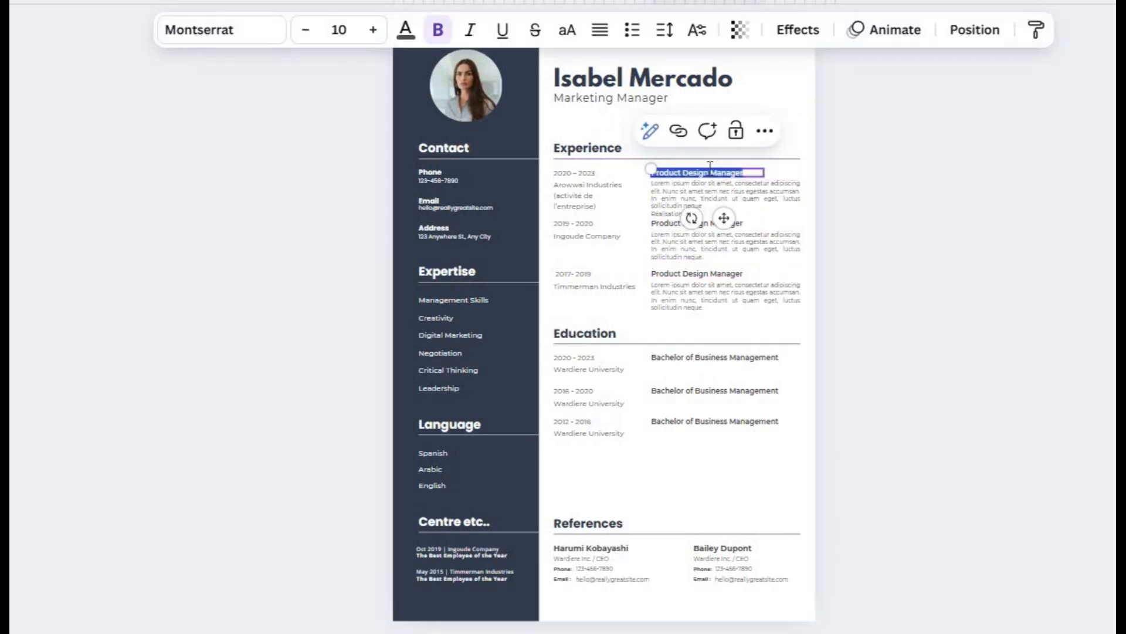
text(Operateur ind)
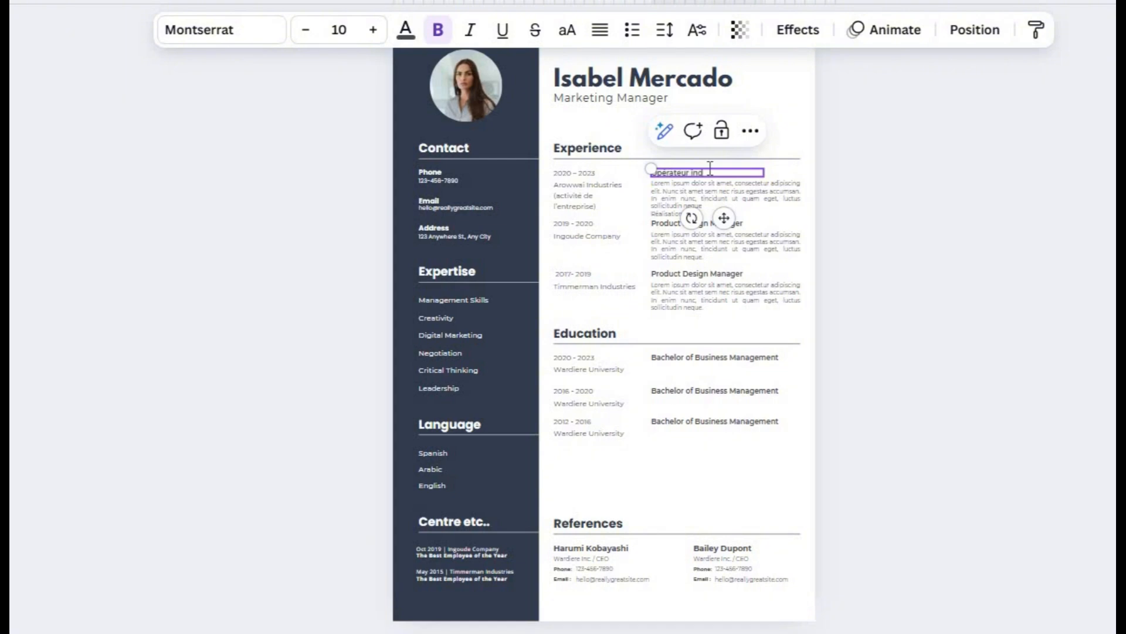
text(ustrie chimie)
Replace the job title of the 2019 – 2020 experience entry with "Opér ..".
double_click(673, 223)
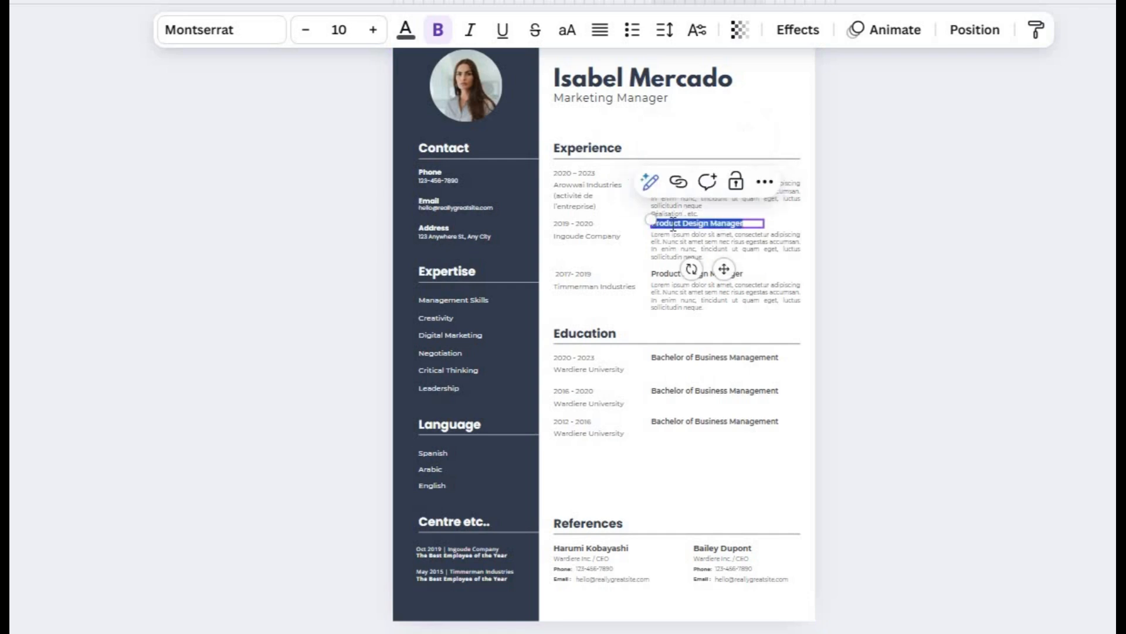
key(BackSpace)
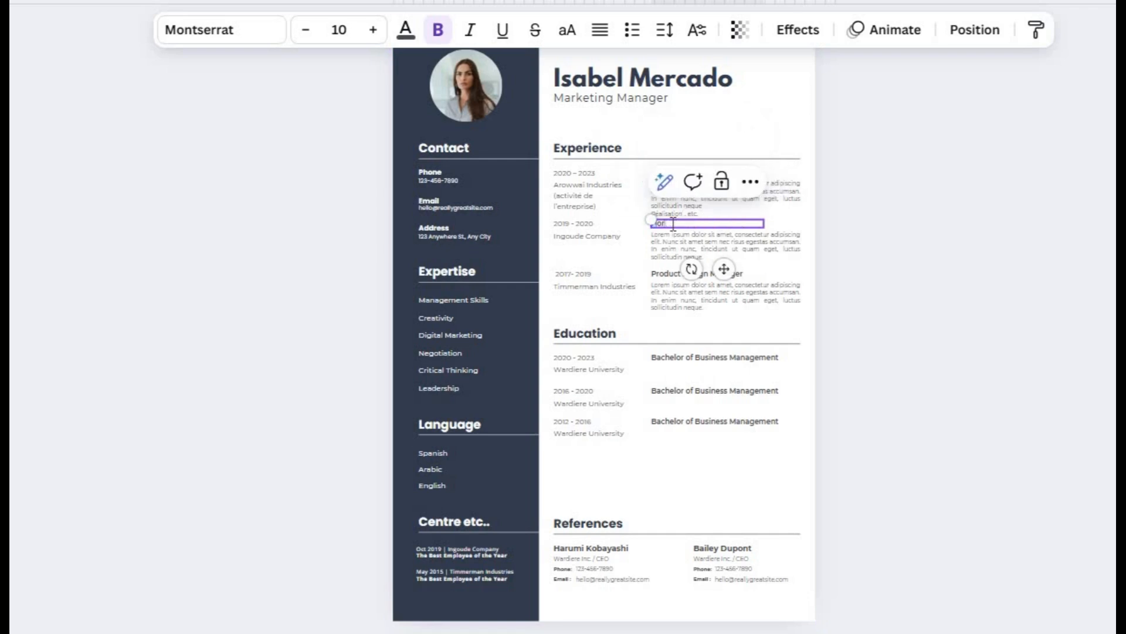
text(Oper ..)
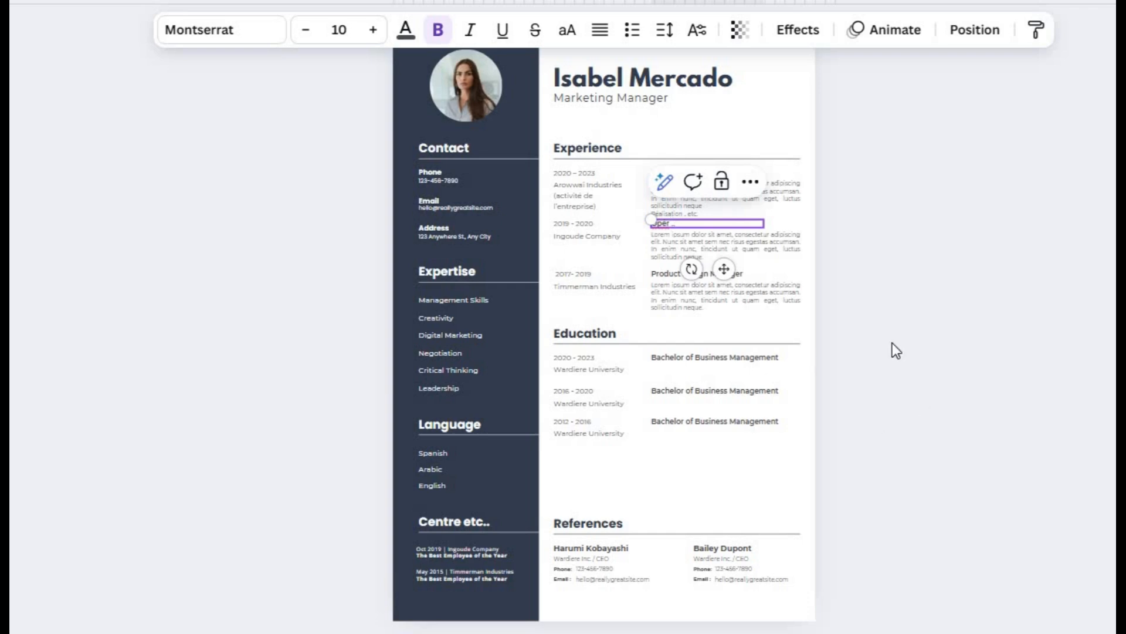
click(704, 253)
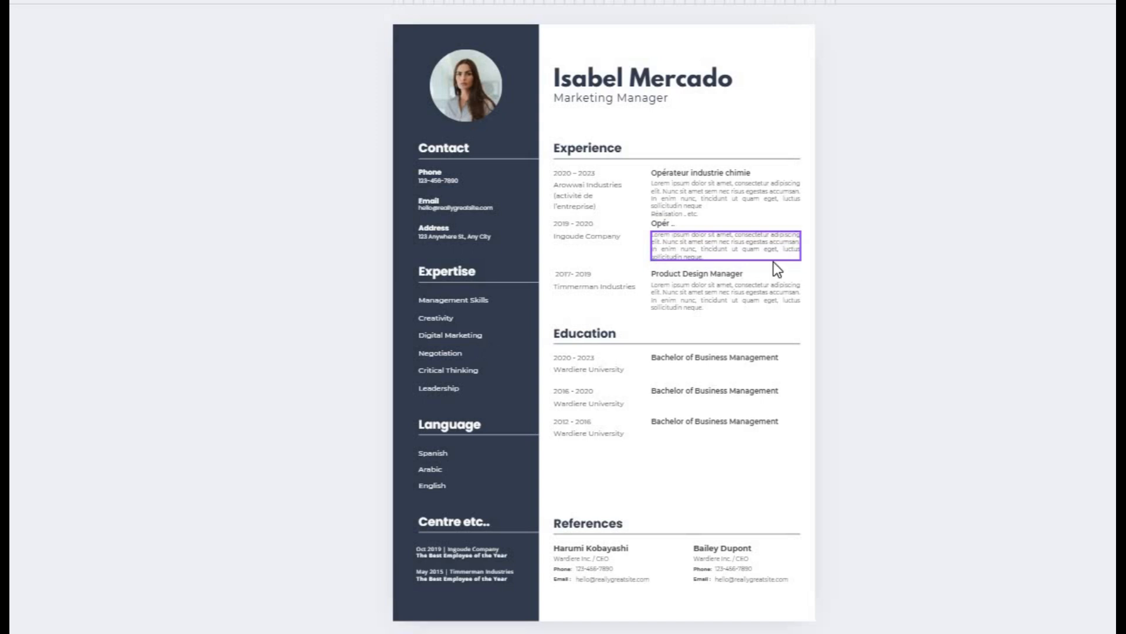
double_click(705, 197)
click(707, 236)
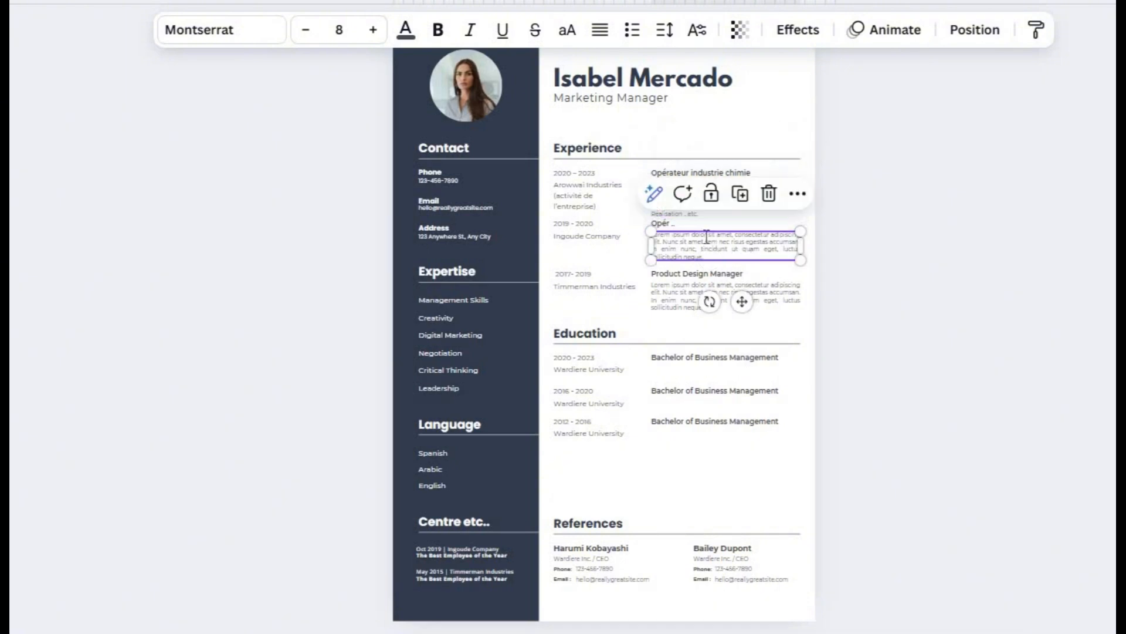
click(707, 236)
click(684, 224)
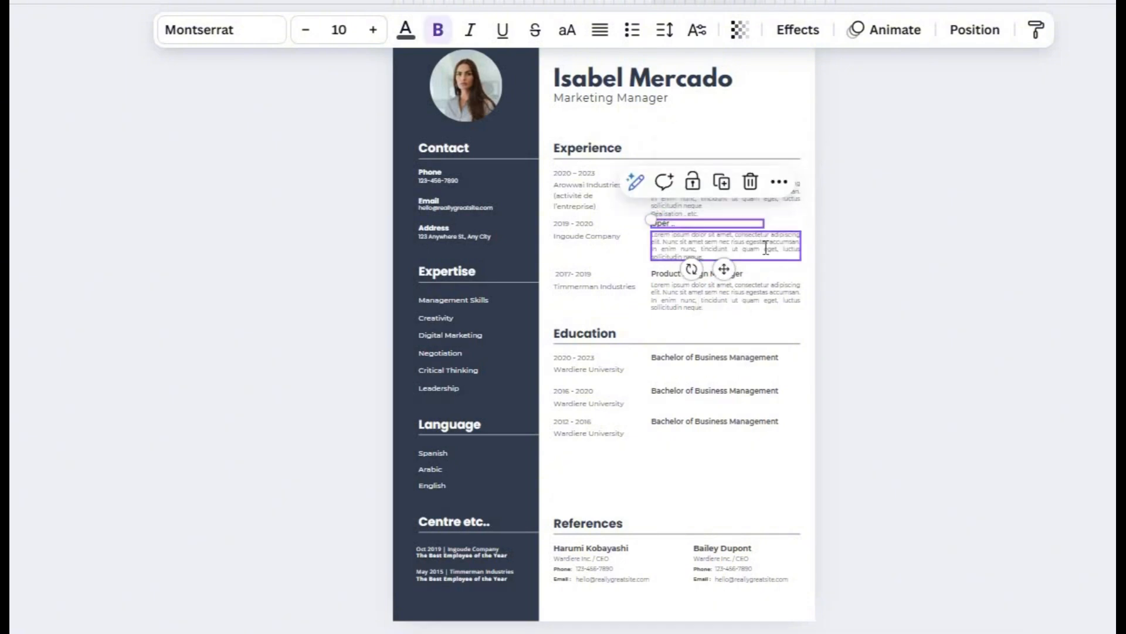
double_click(766, 248)
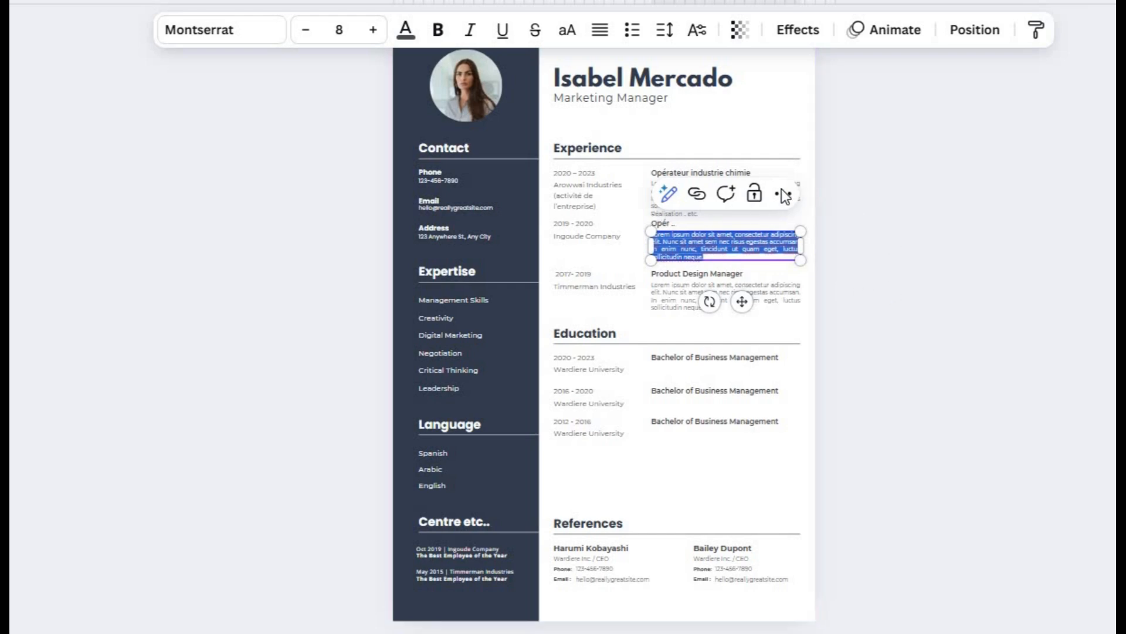
click(724, 193)
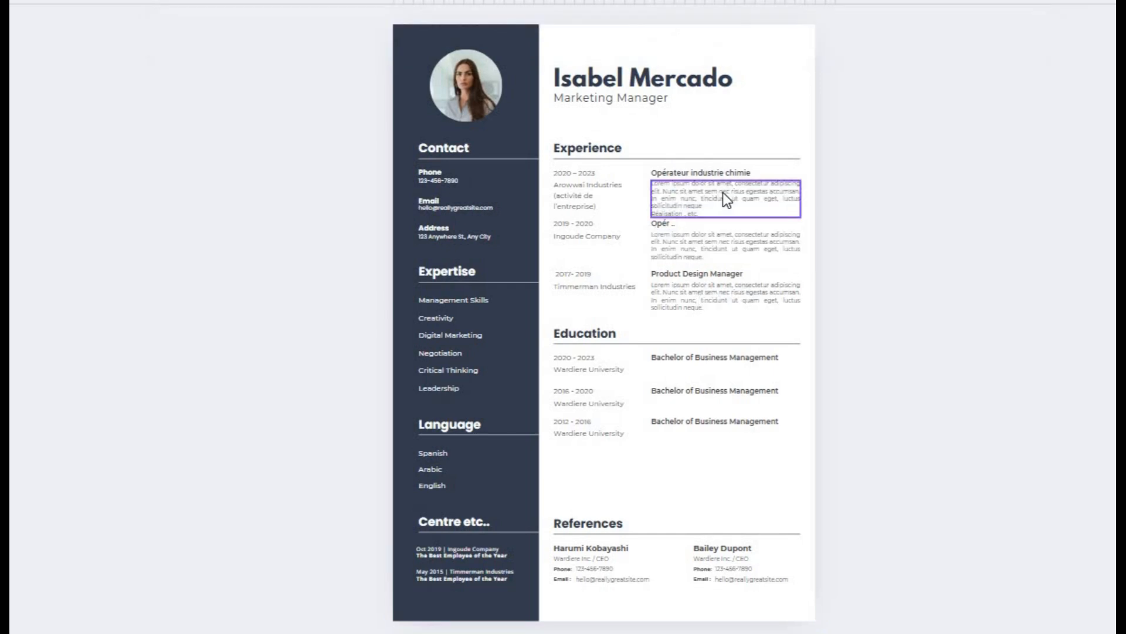